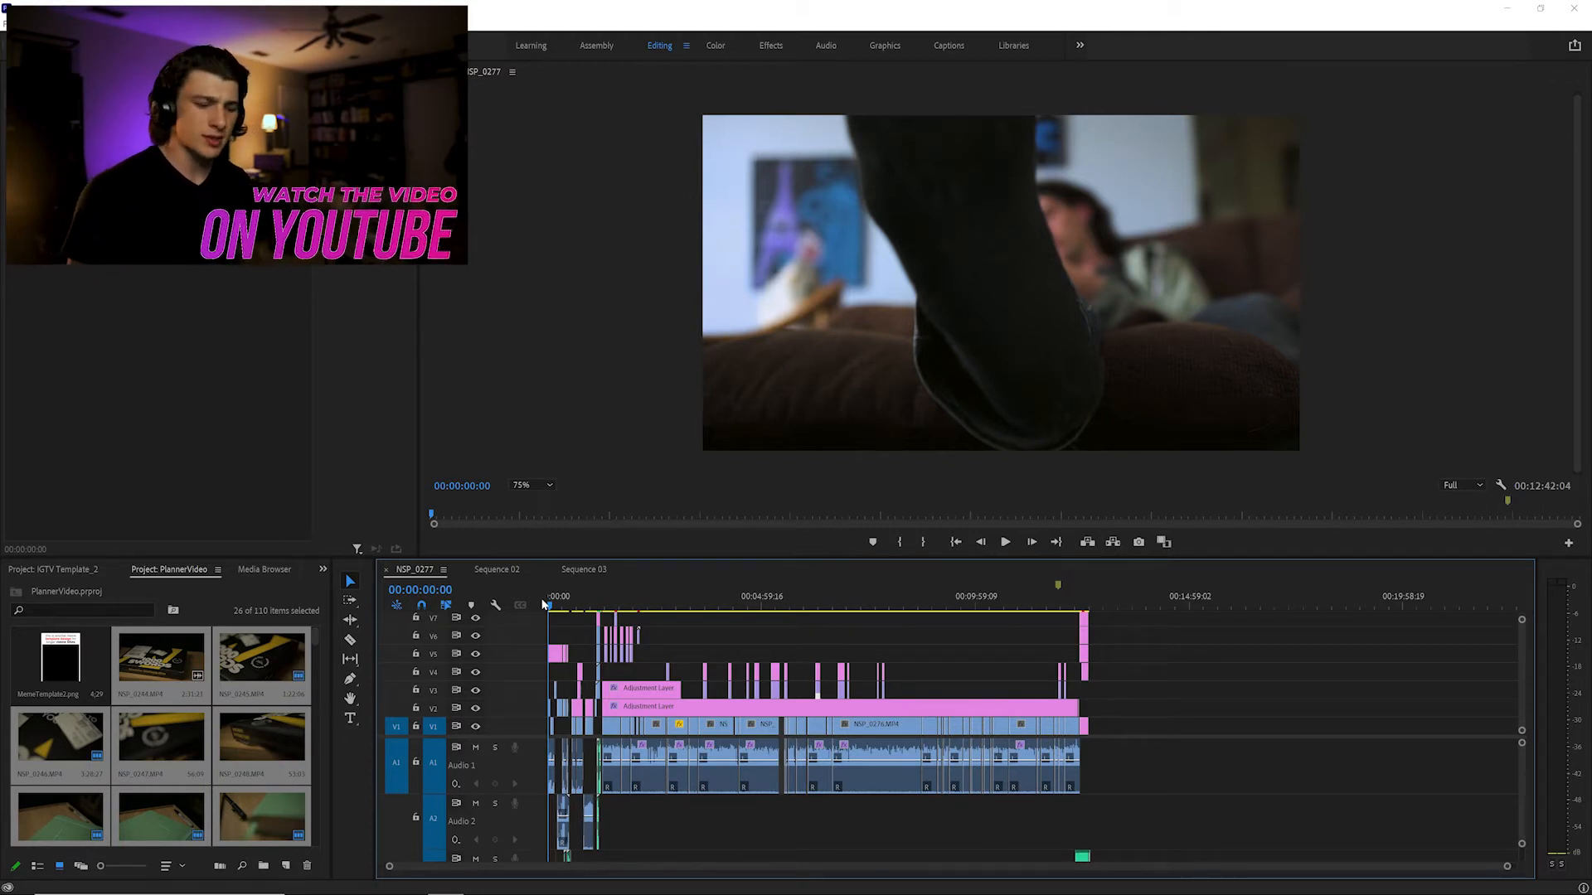
Play the opening of the NSP_0277 sequence to about 39 seconds and return the playhead to the start
key("space")
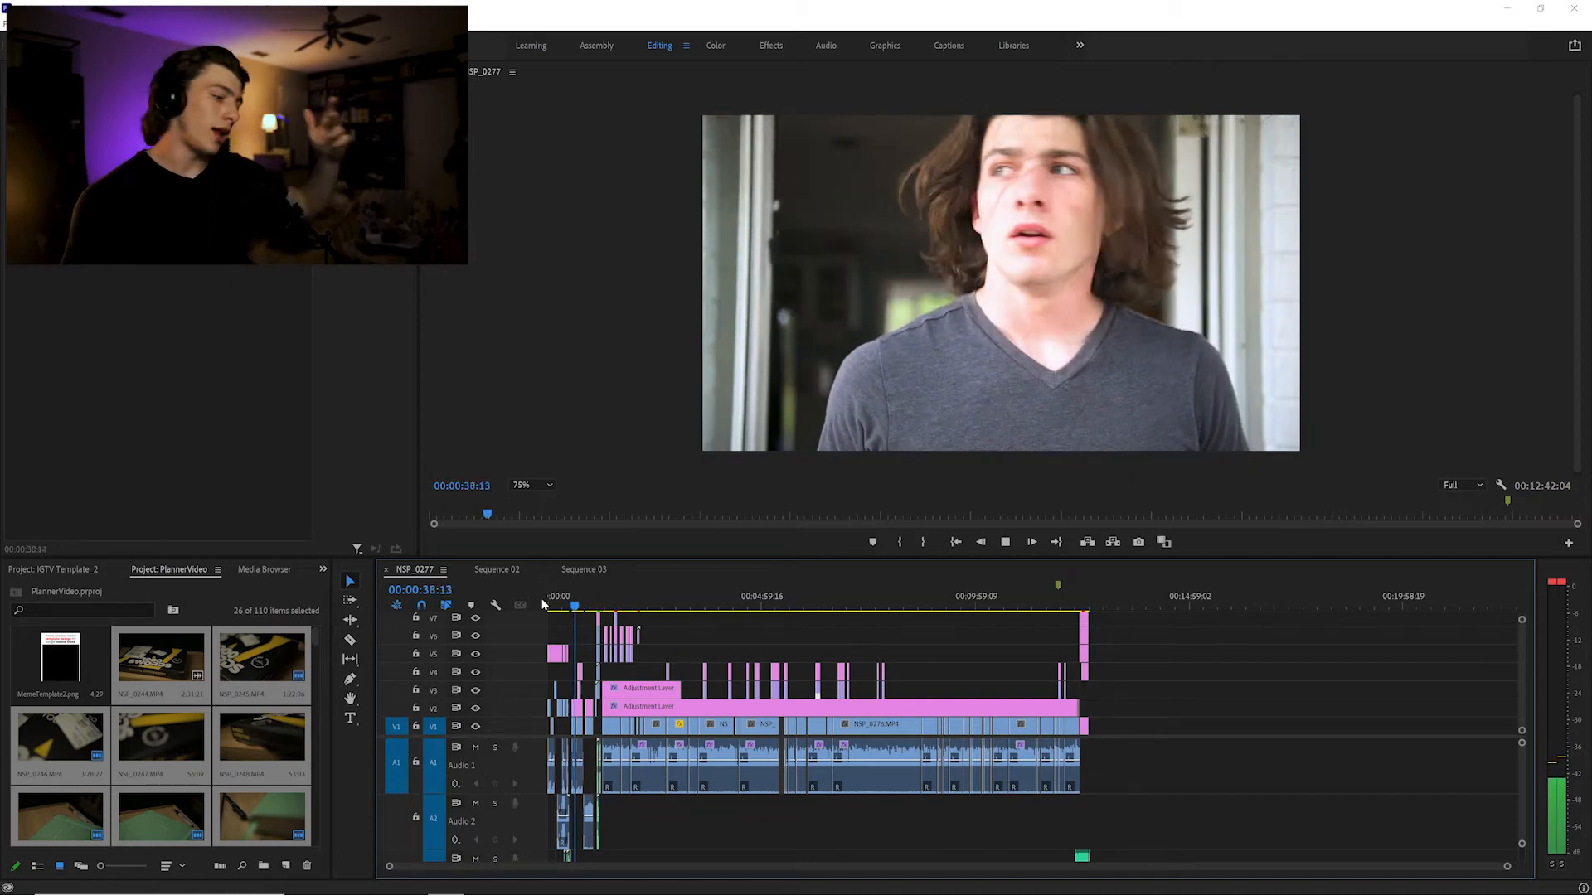
key("space")
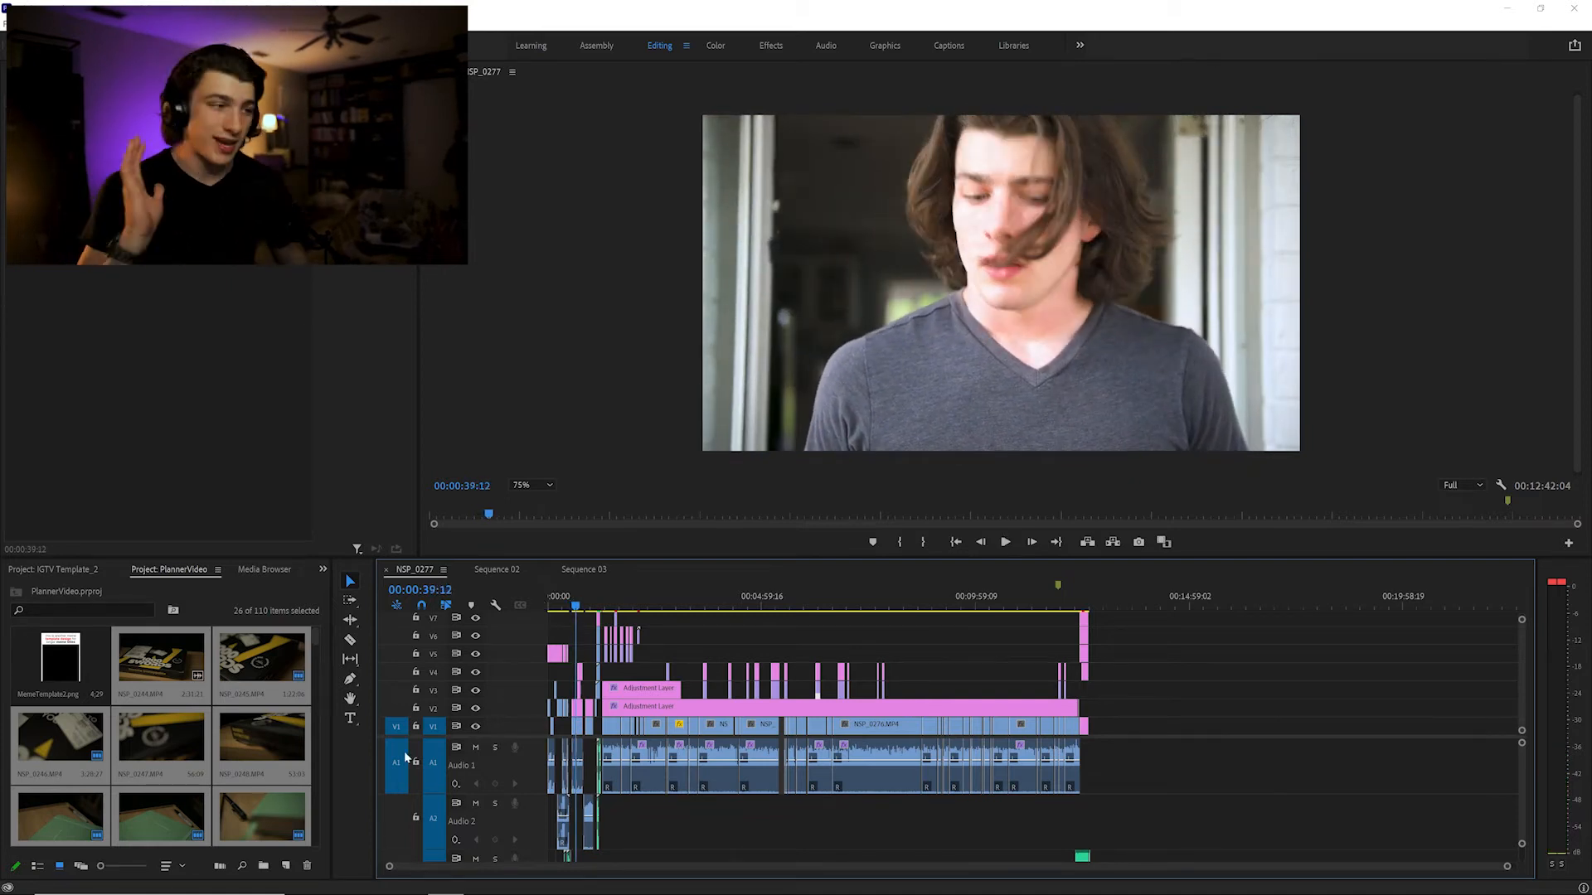
key("Home")
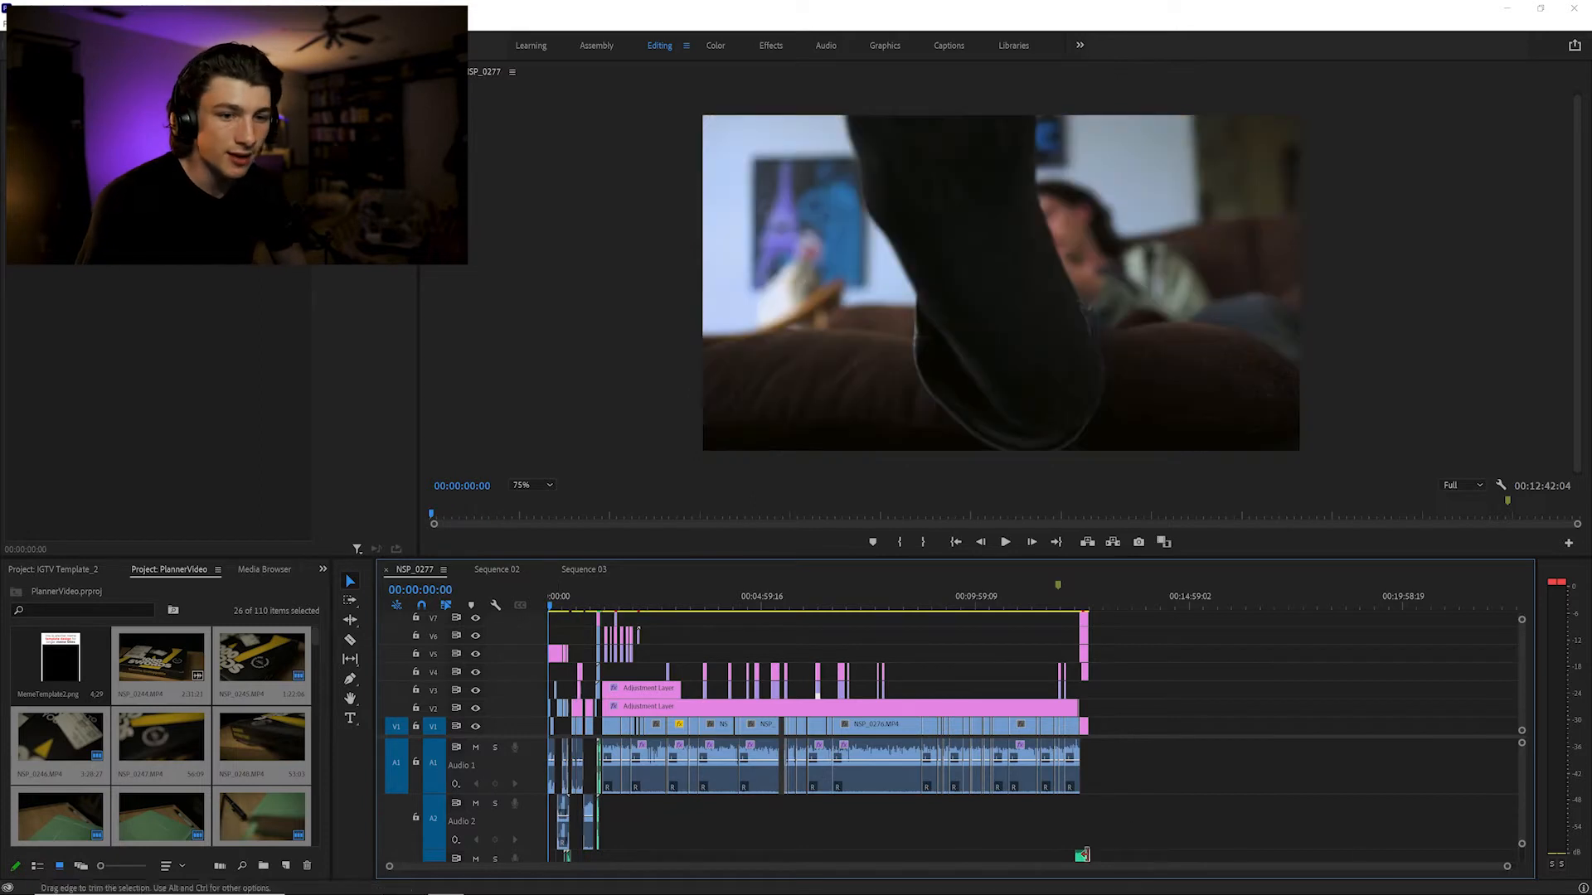
At 00:00:07:07 in the intro, toggle the V5 track's visibility repeatedly to compare the picture with and without the adjustment layer
left_click_drag(1507, 871, 1151, 885)
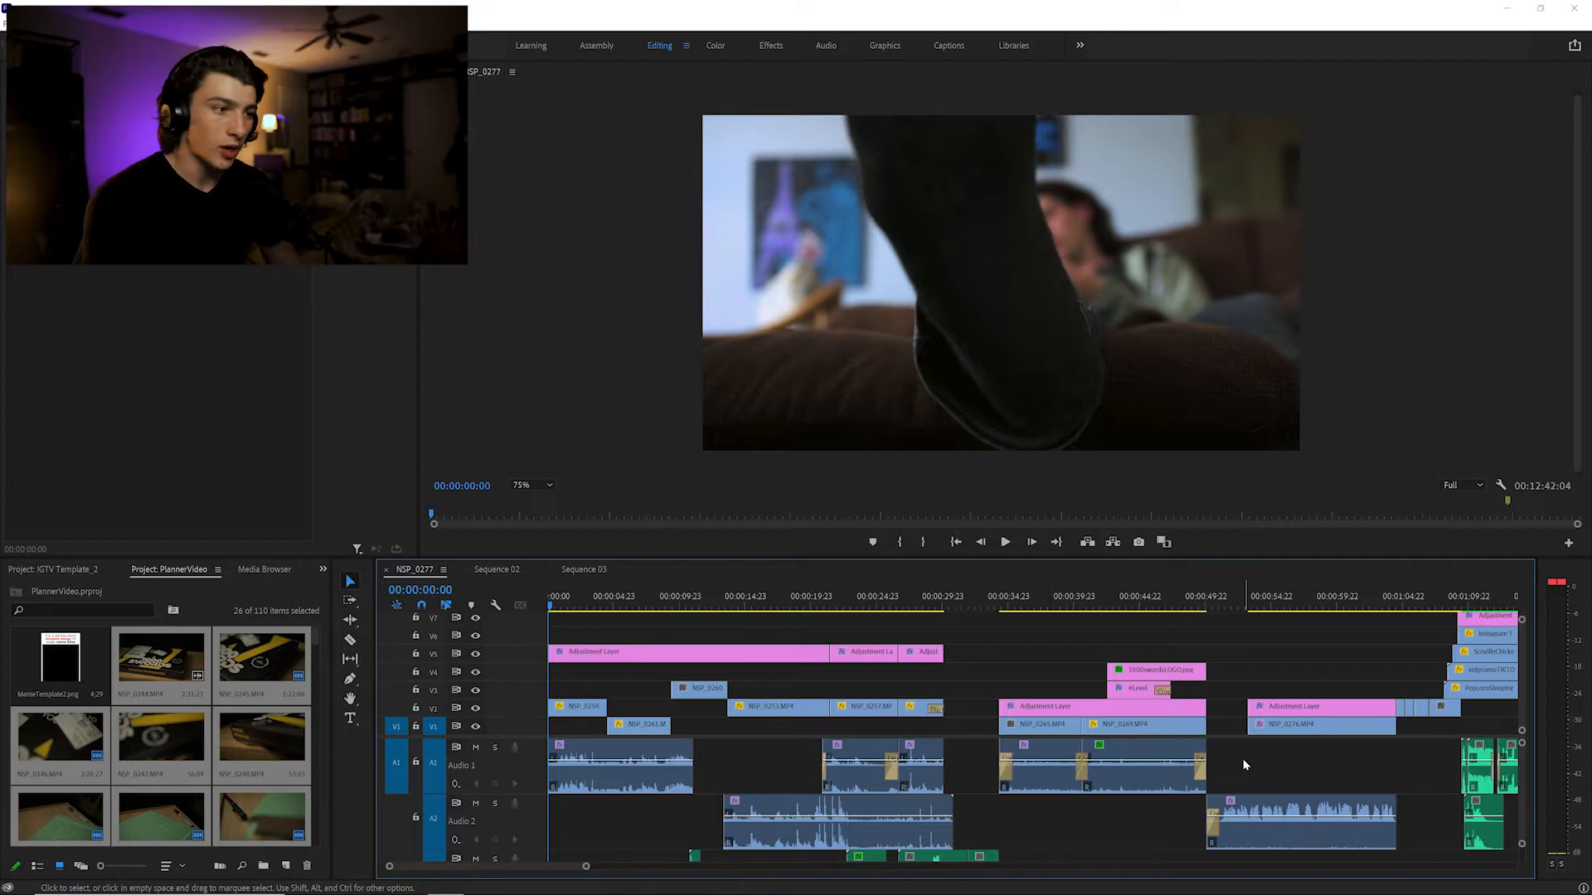
scroll(663, 670, "up", 2)
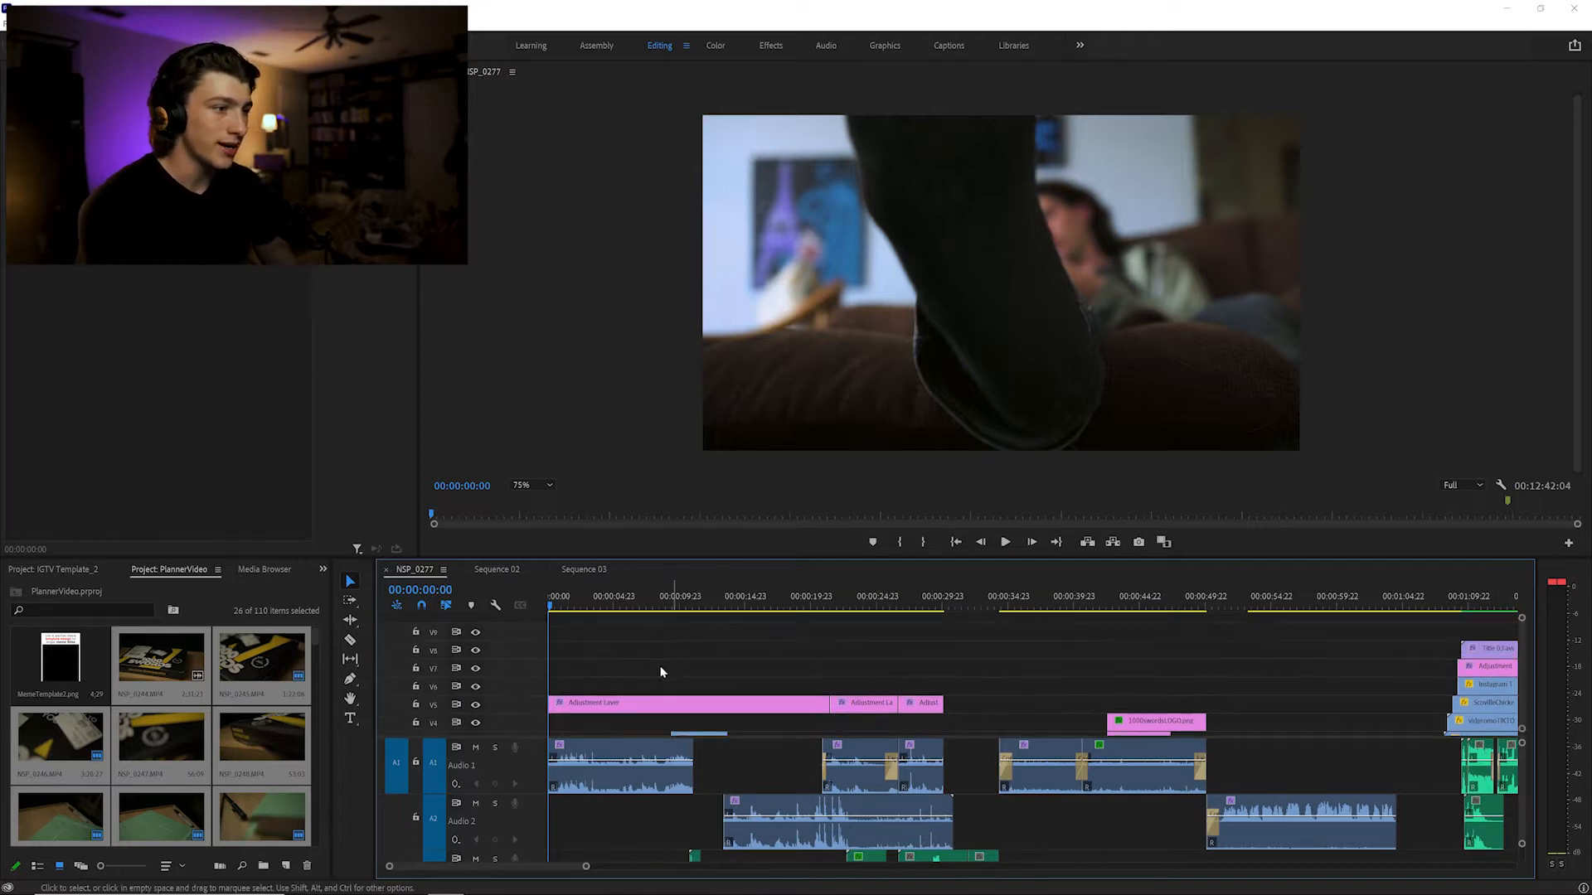
scroll(650, 670, "down", 2)
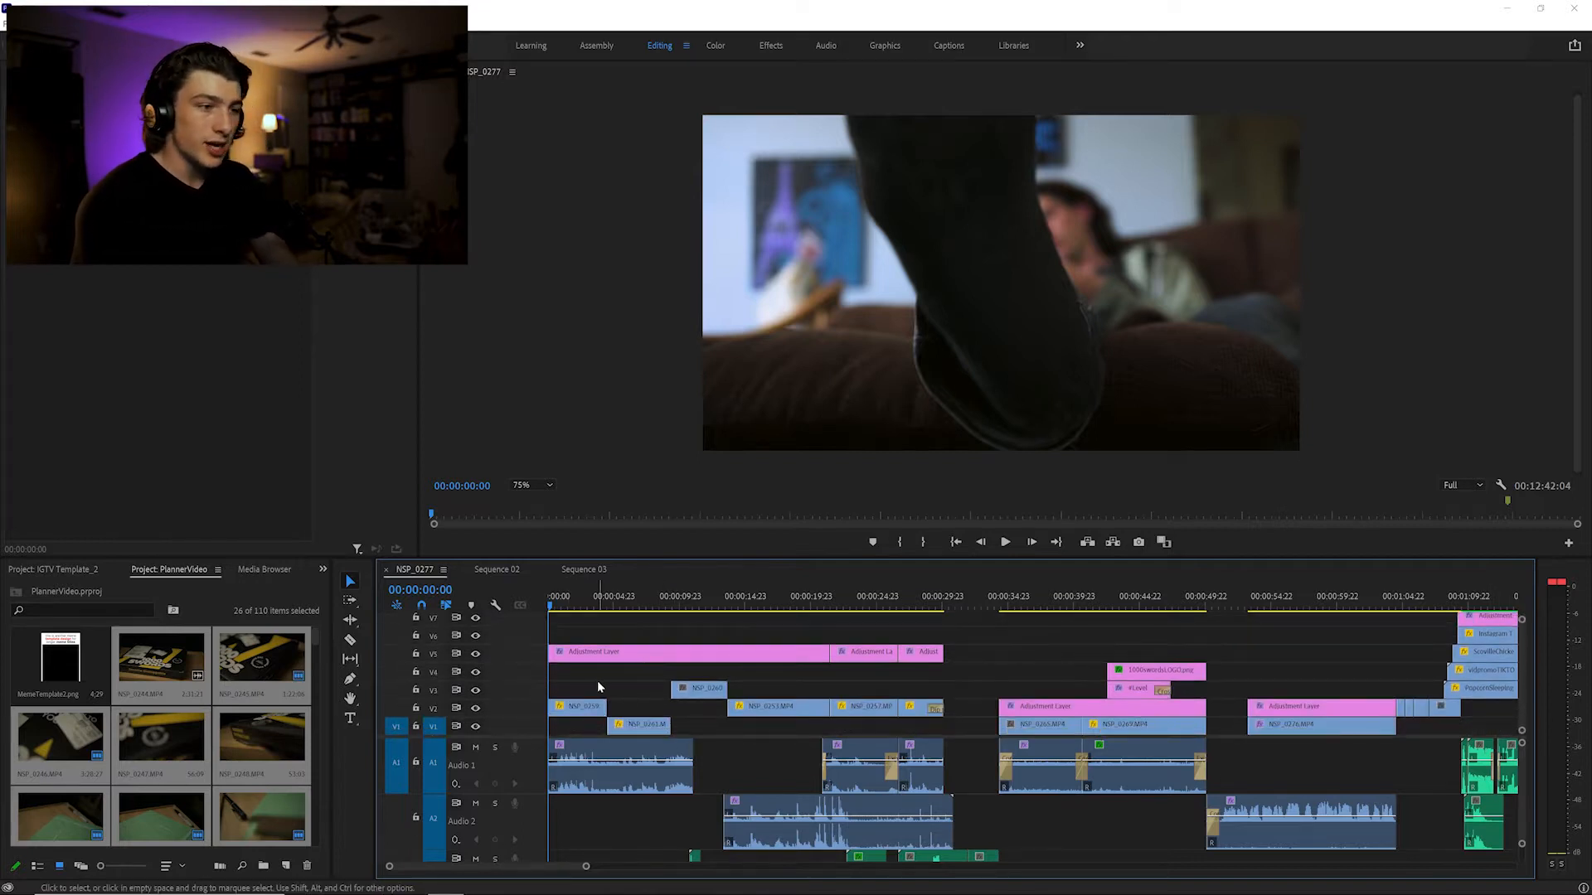
left_click_drag(557, 601, 643, 608)
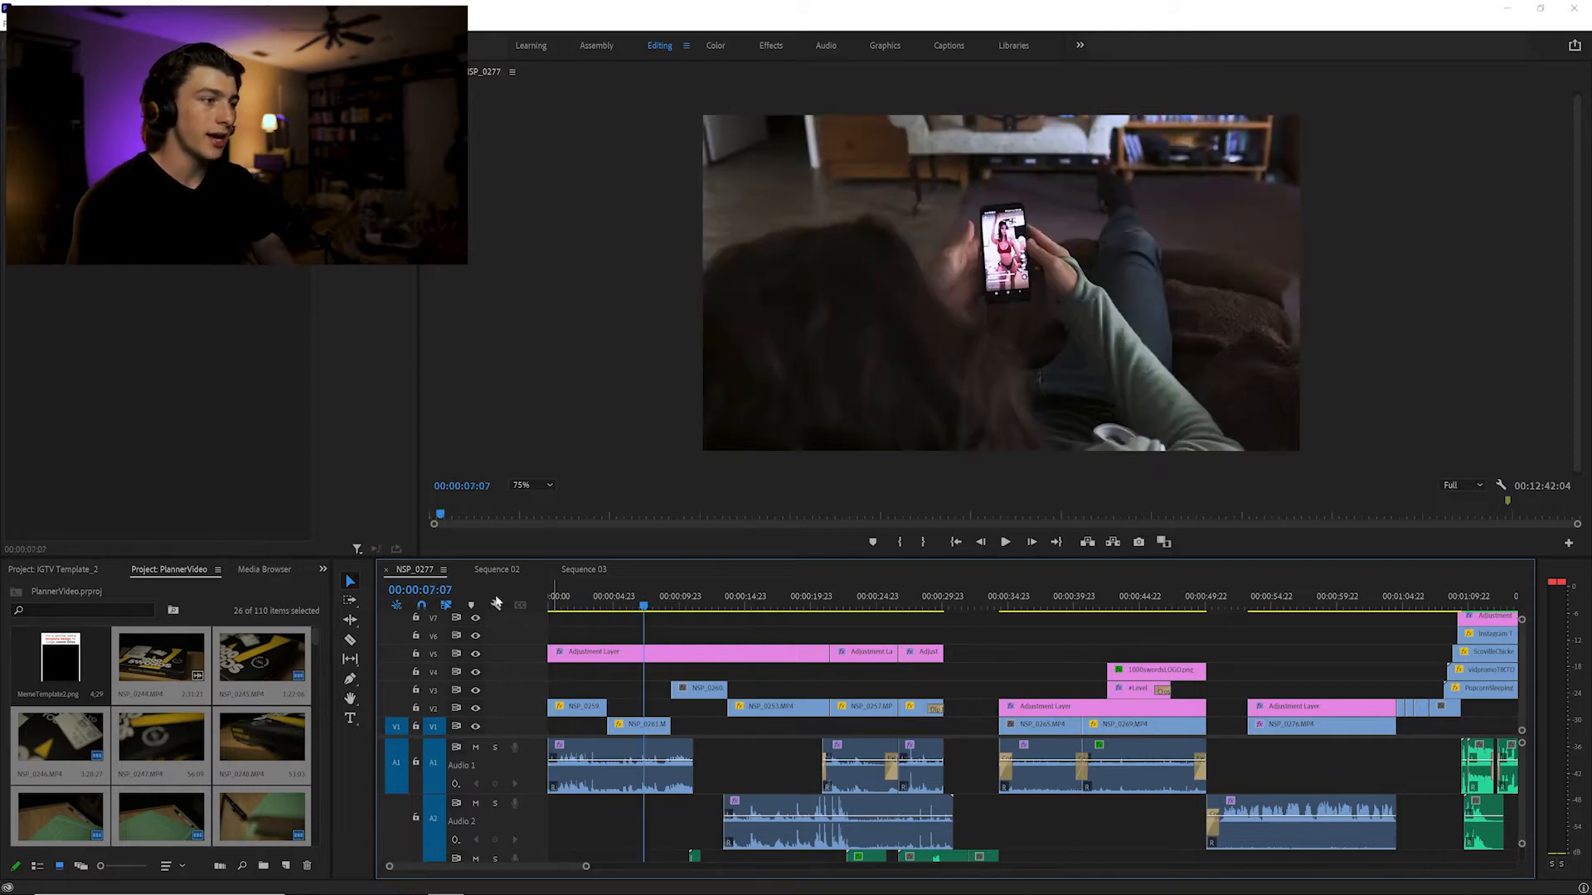
left_click(477, 655)
left_click(477, 655)
left_click(476, 655)
left_click(477, 655)
left_click(477, 655)
left_click(476, 655)
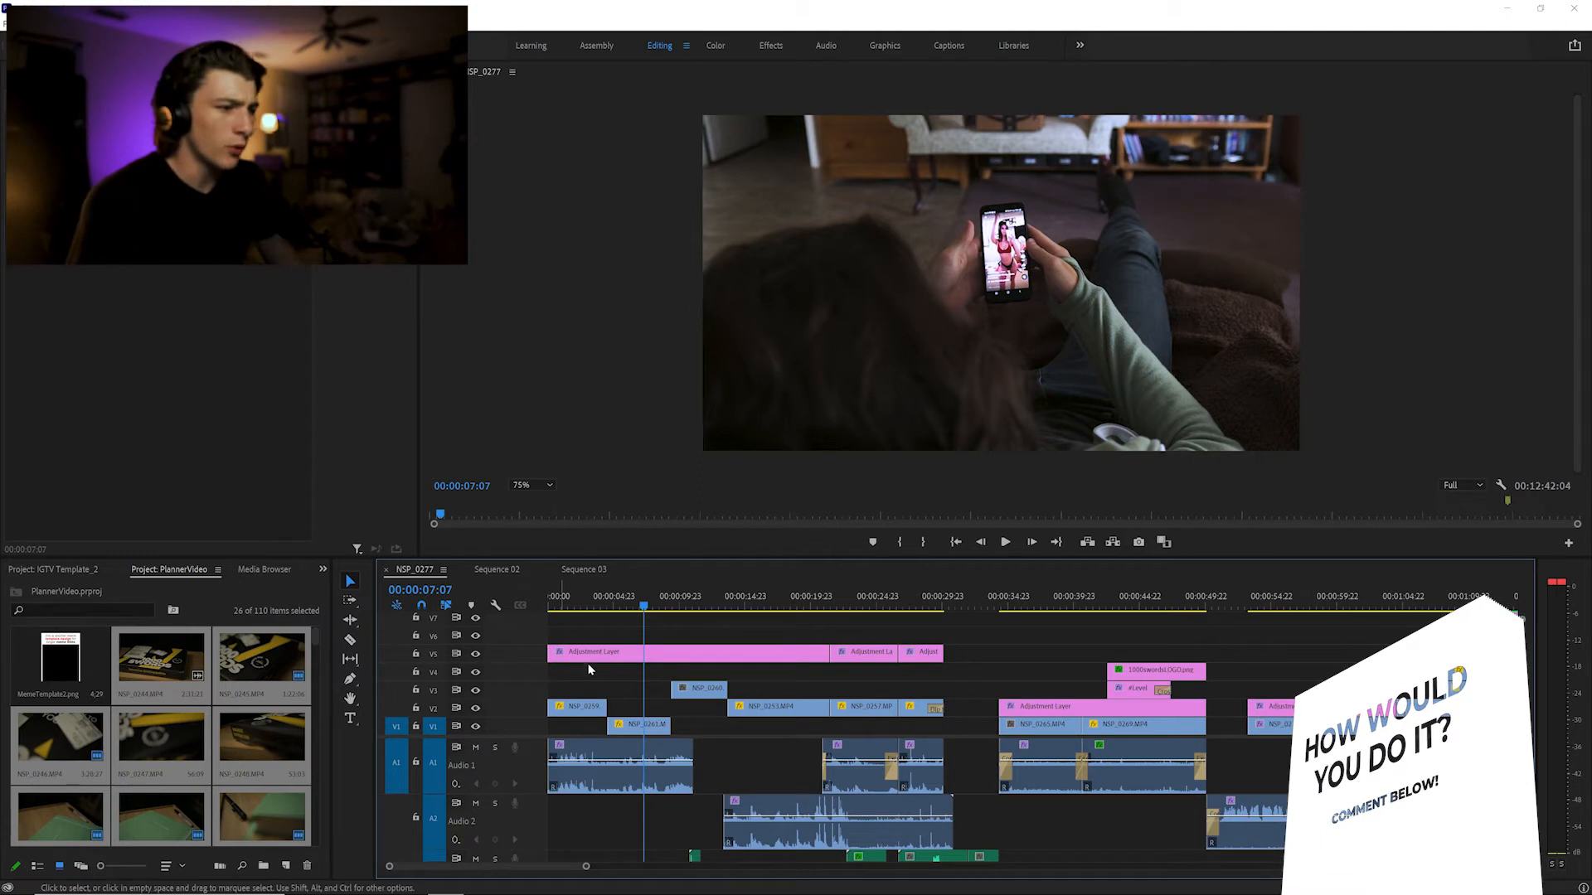
Maximize the timeline panel and bring the intro's layered audio tracks, Audio 1 to Audio 7, into view
scroll(655, 713, "up", 1)
scroll(680, 791, "down", 5)
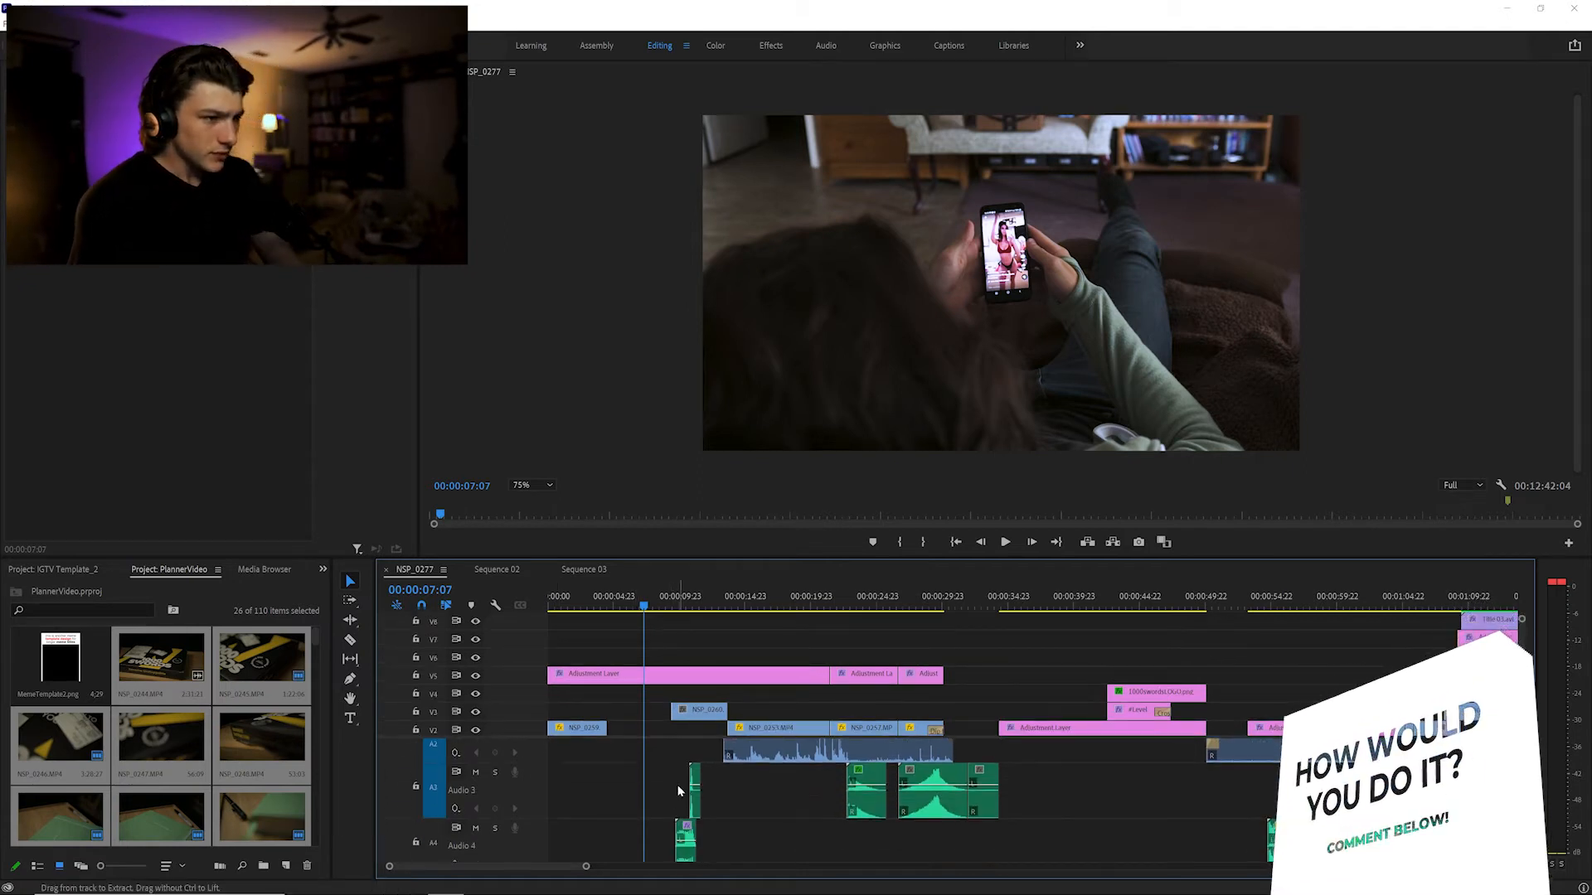
scroll(678, 755, "up", 1)
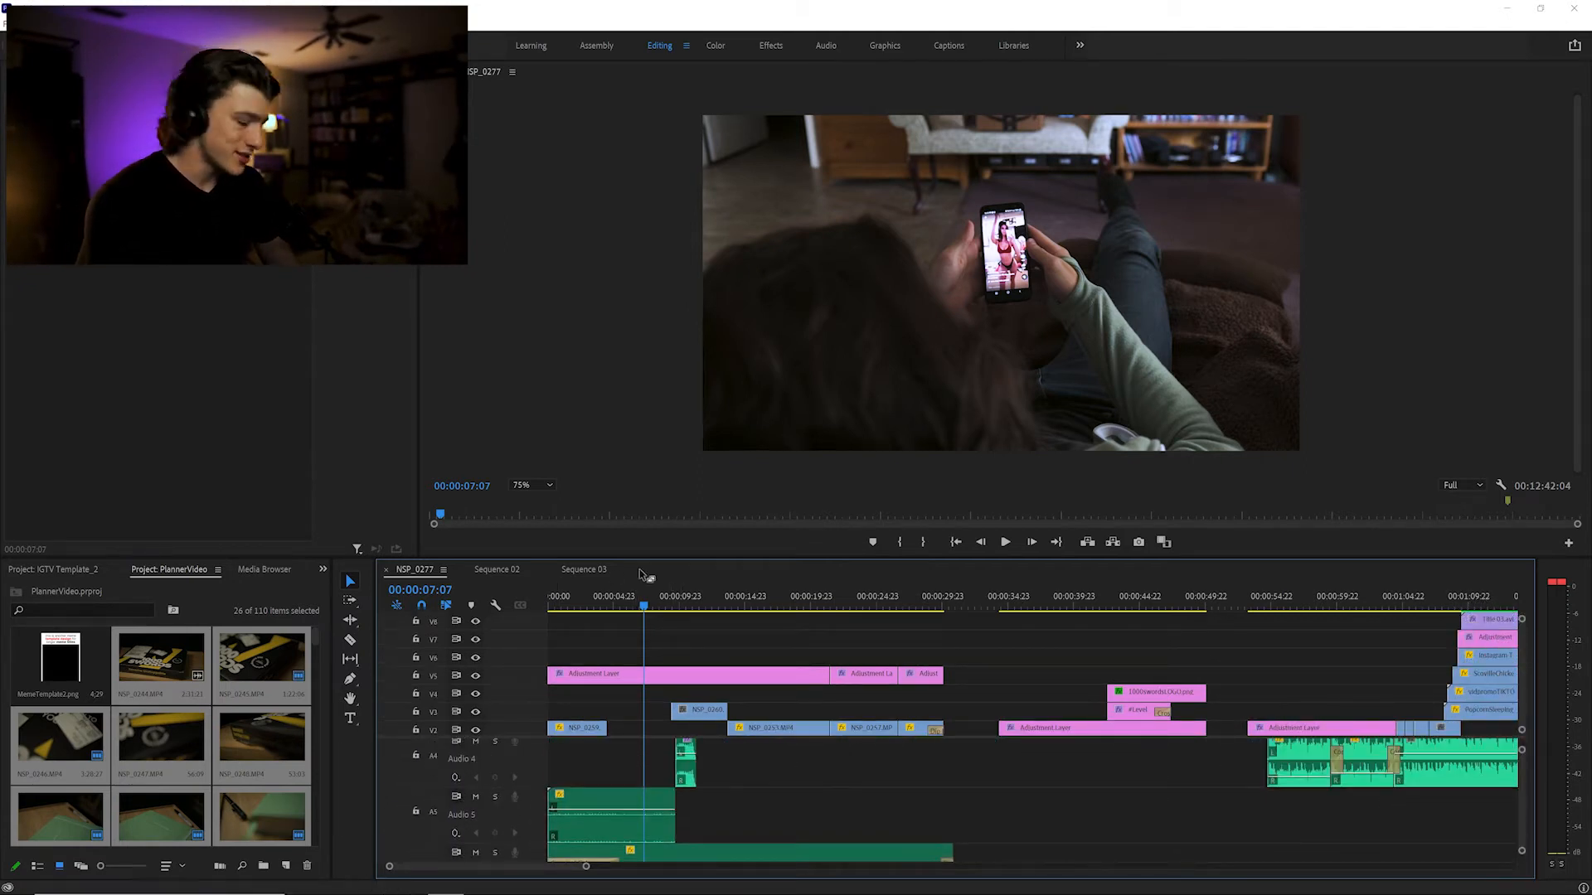
key("grave")
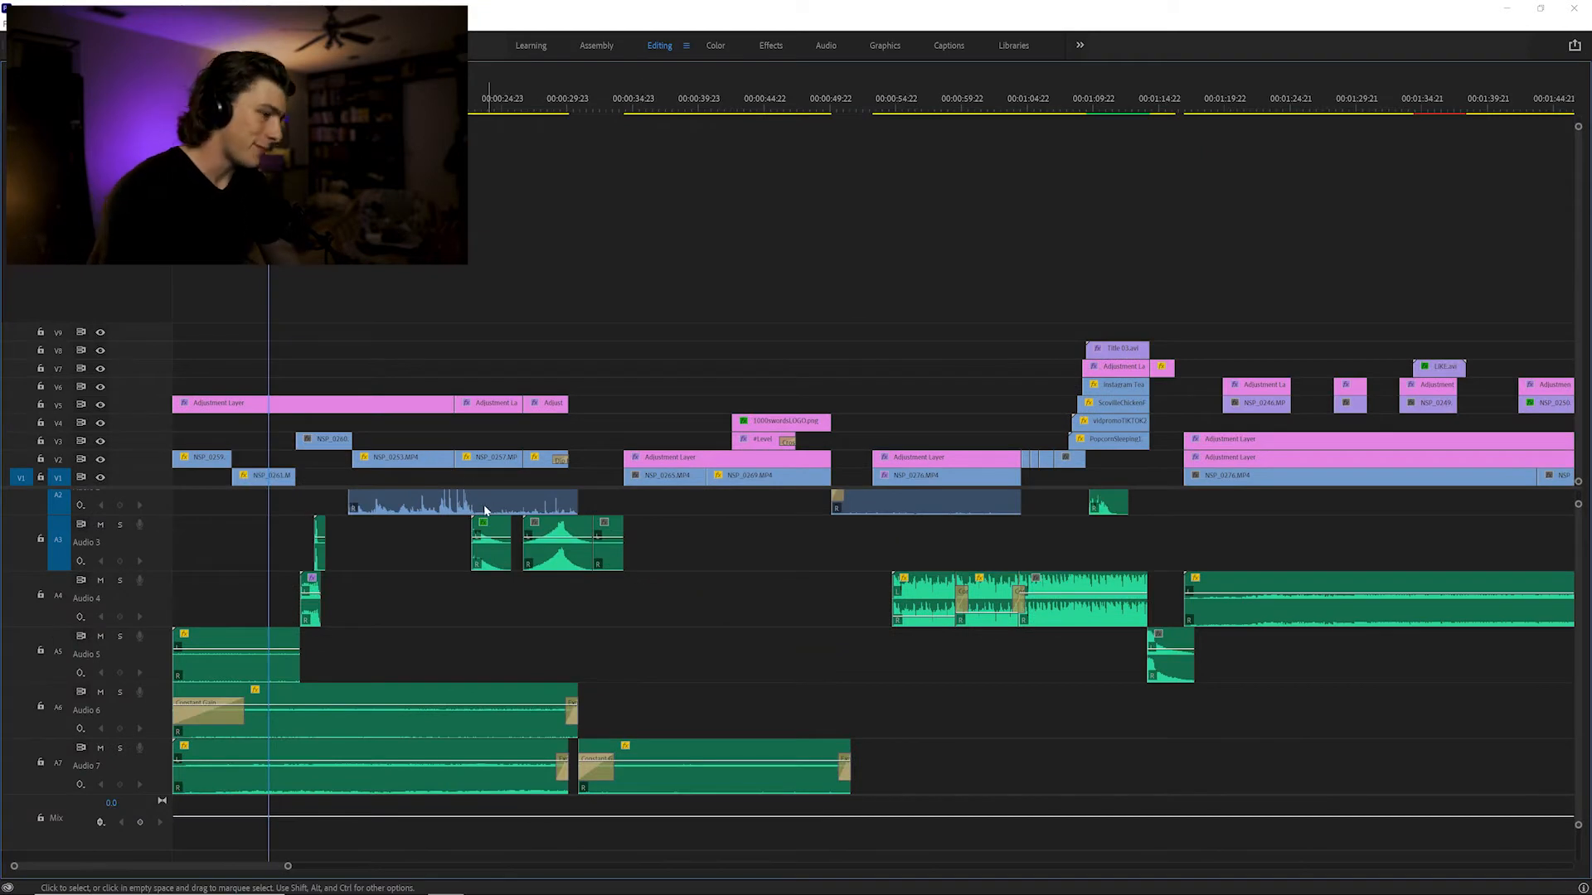
scroll(477, 513, "up", 4)
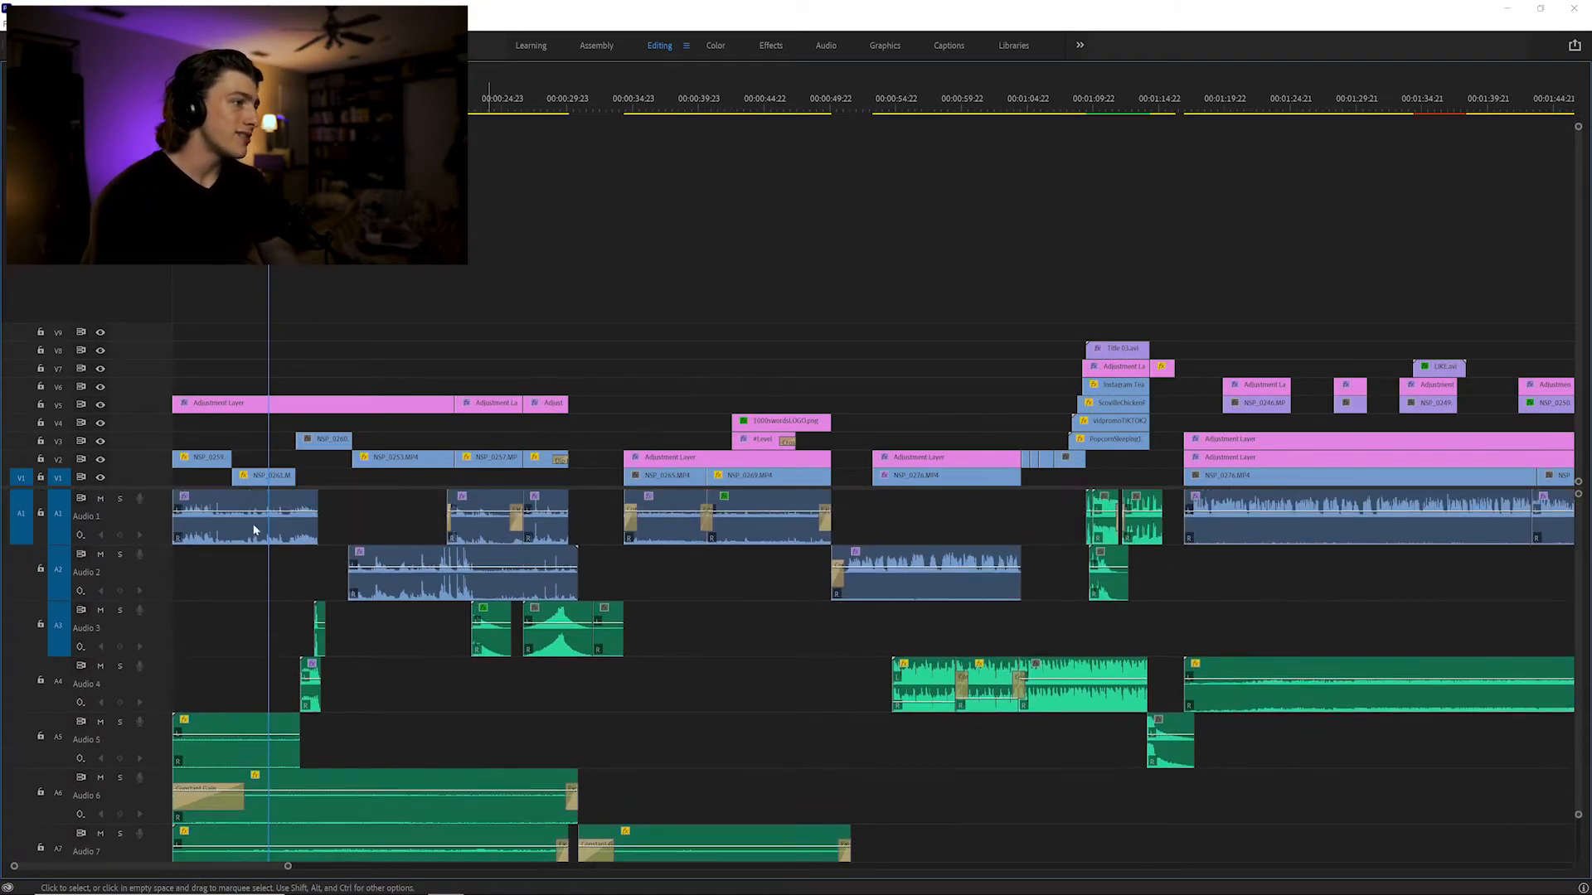
Select the first Audio 1 clip and play the intro from about 3 seconds to hear its camera audio
left_click(212, 519)
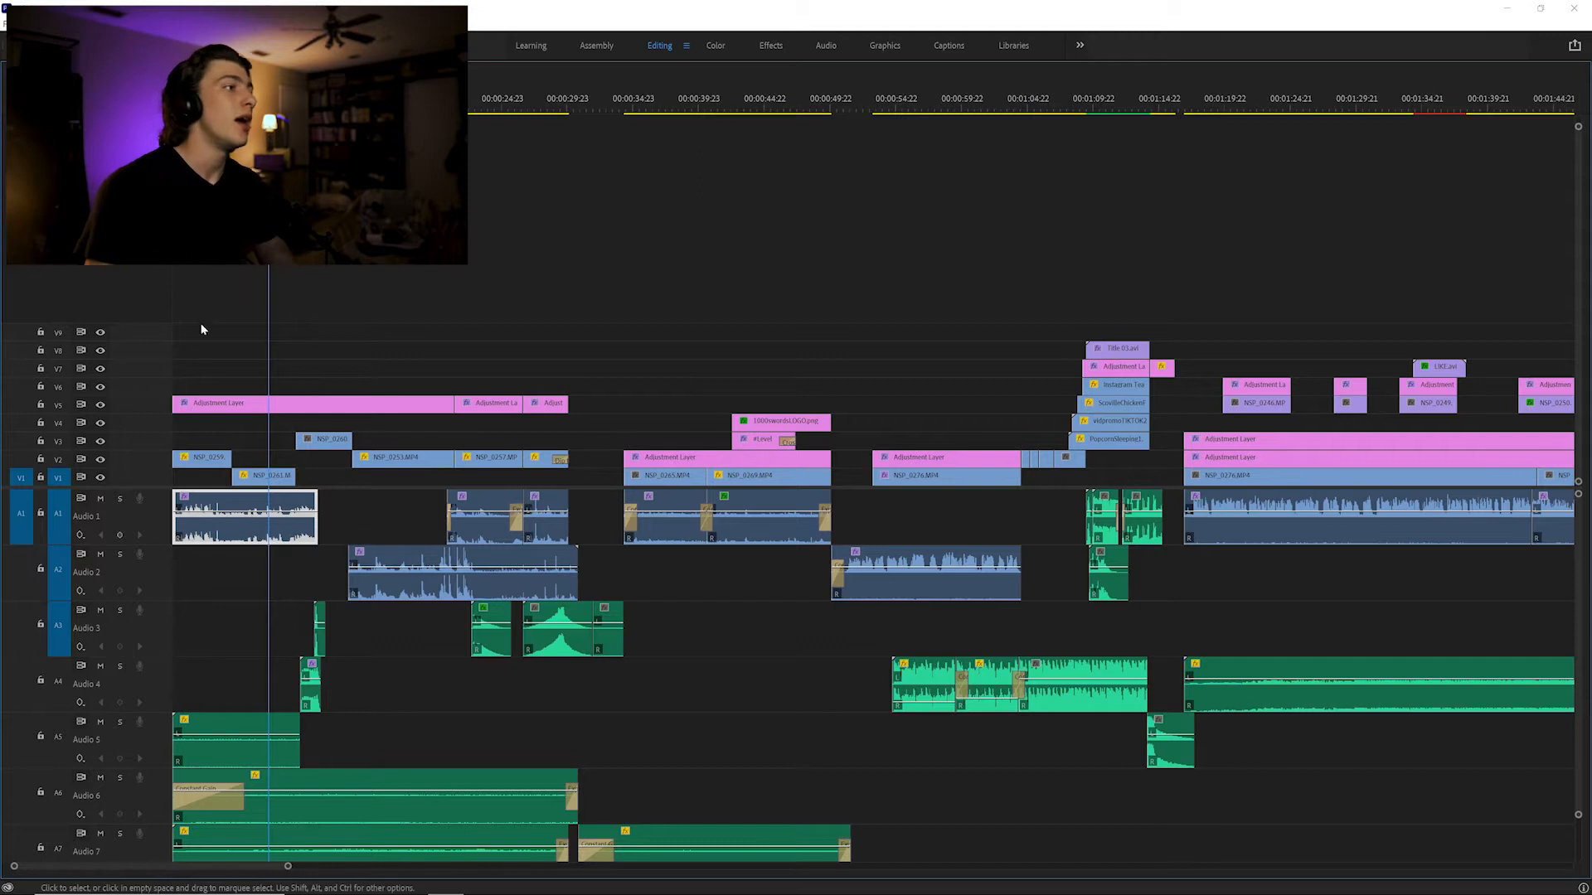
left_click_drag(236, 99, 208, 99)
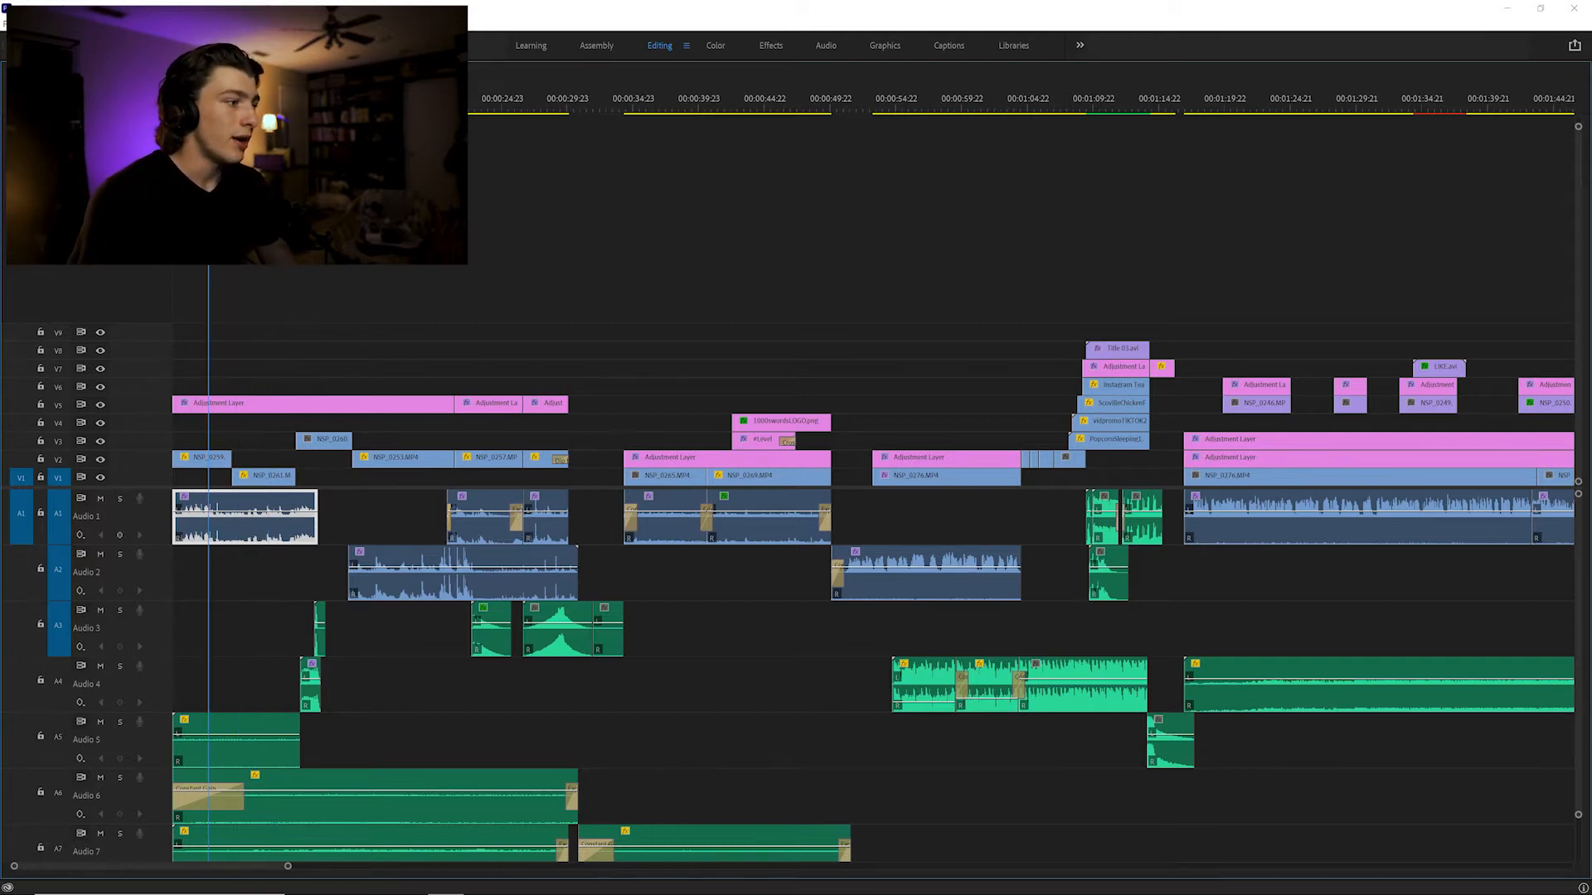
key("space")
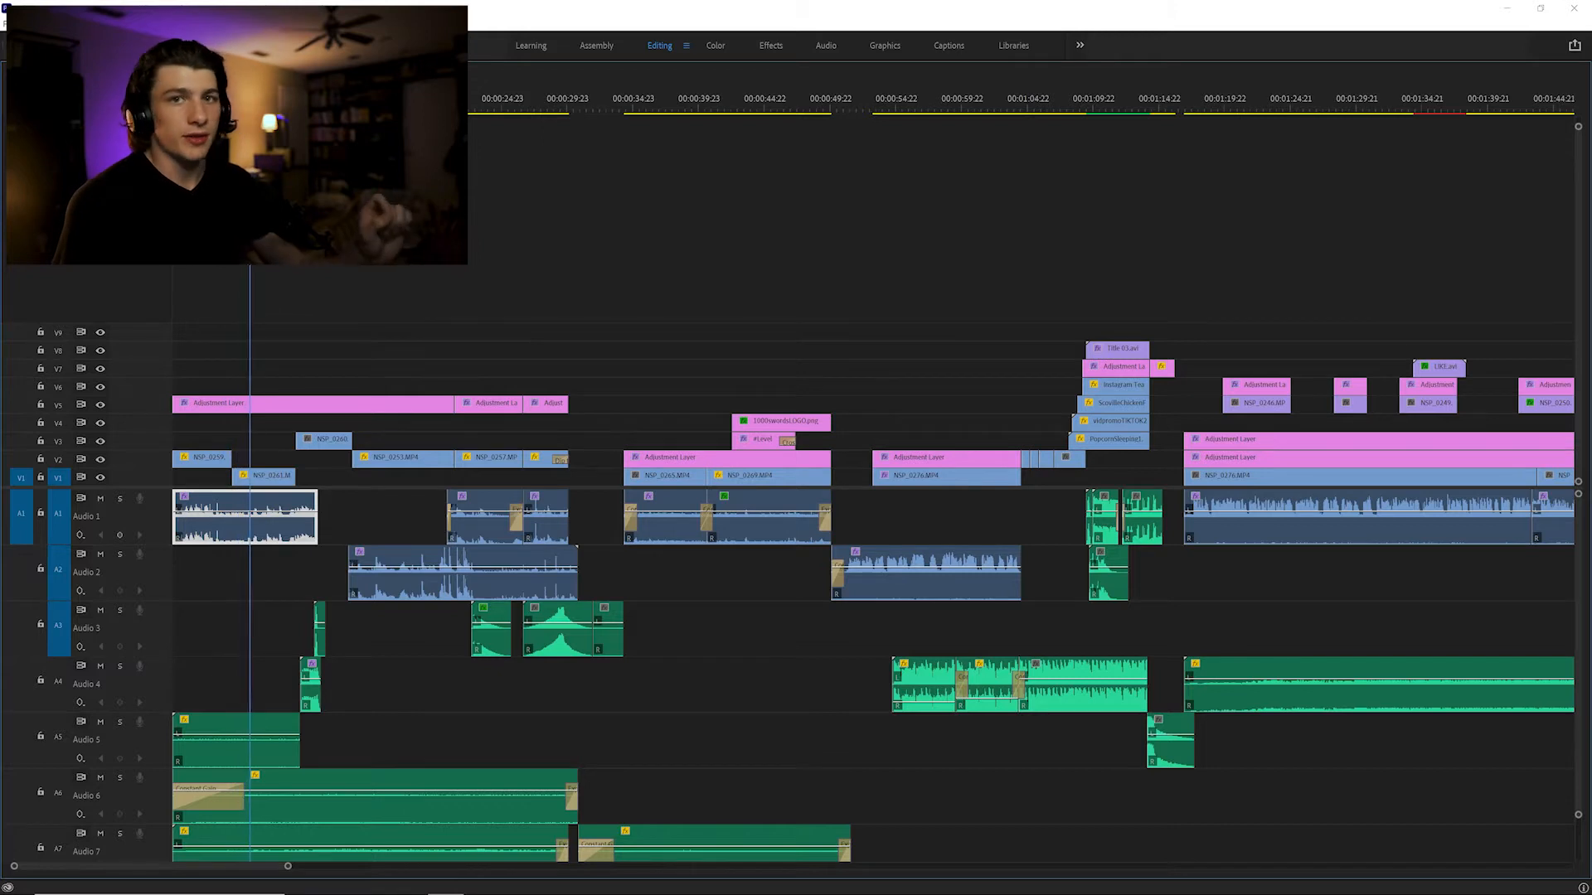
key("space")
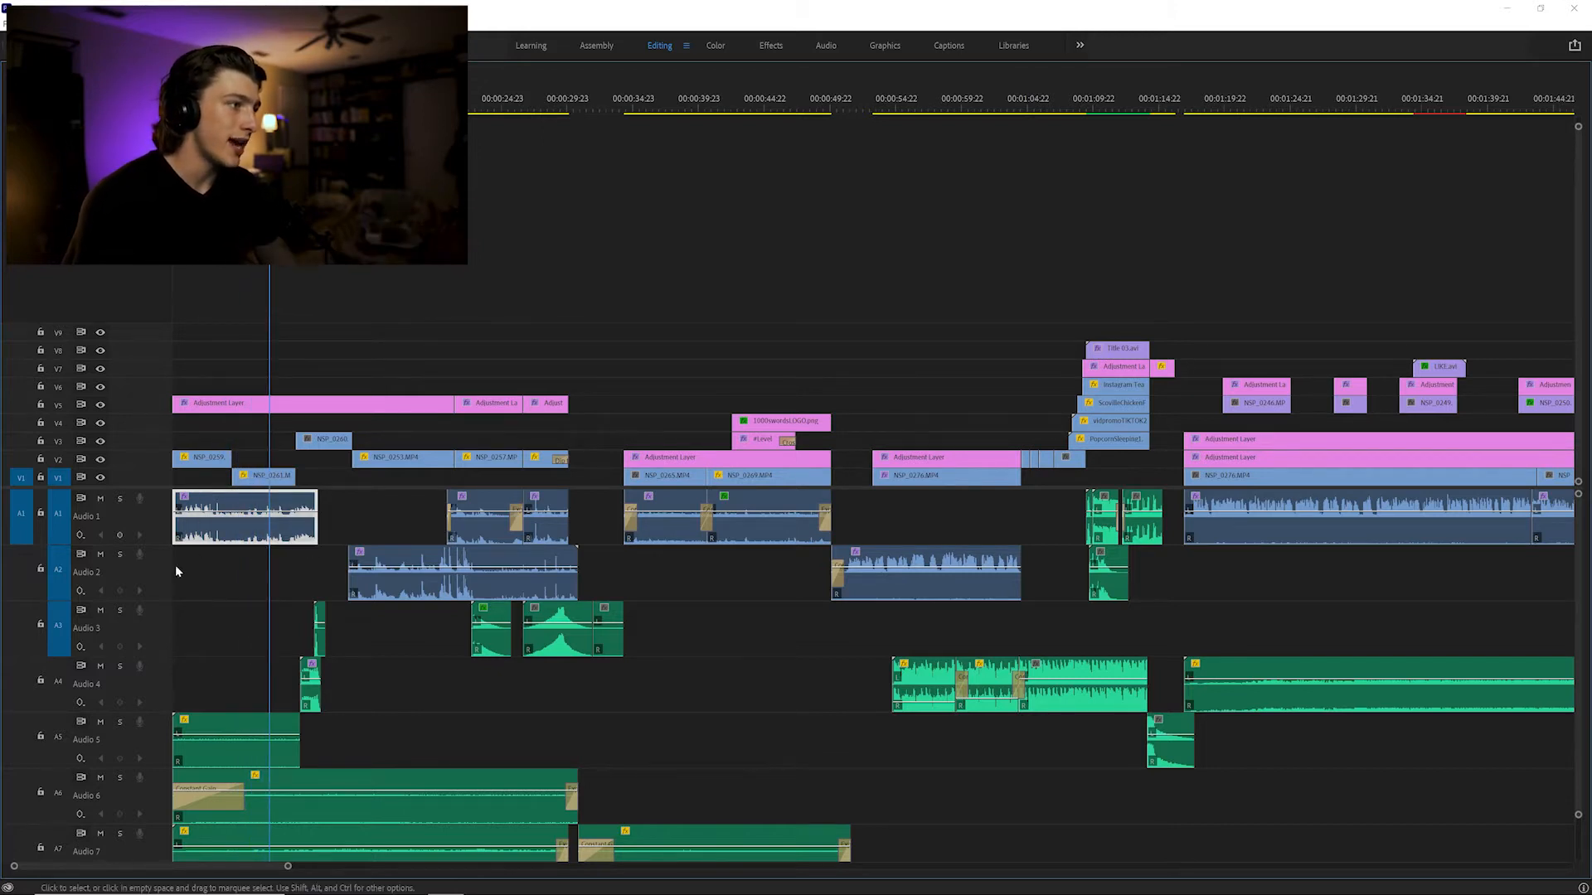
Inspect the opening Audio 5 clip and the short Audio 4 sound effect just after it during playback
left_click(235, 578)
left_click(241, 741)
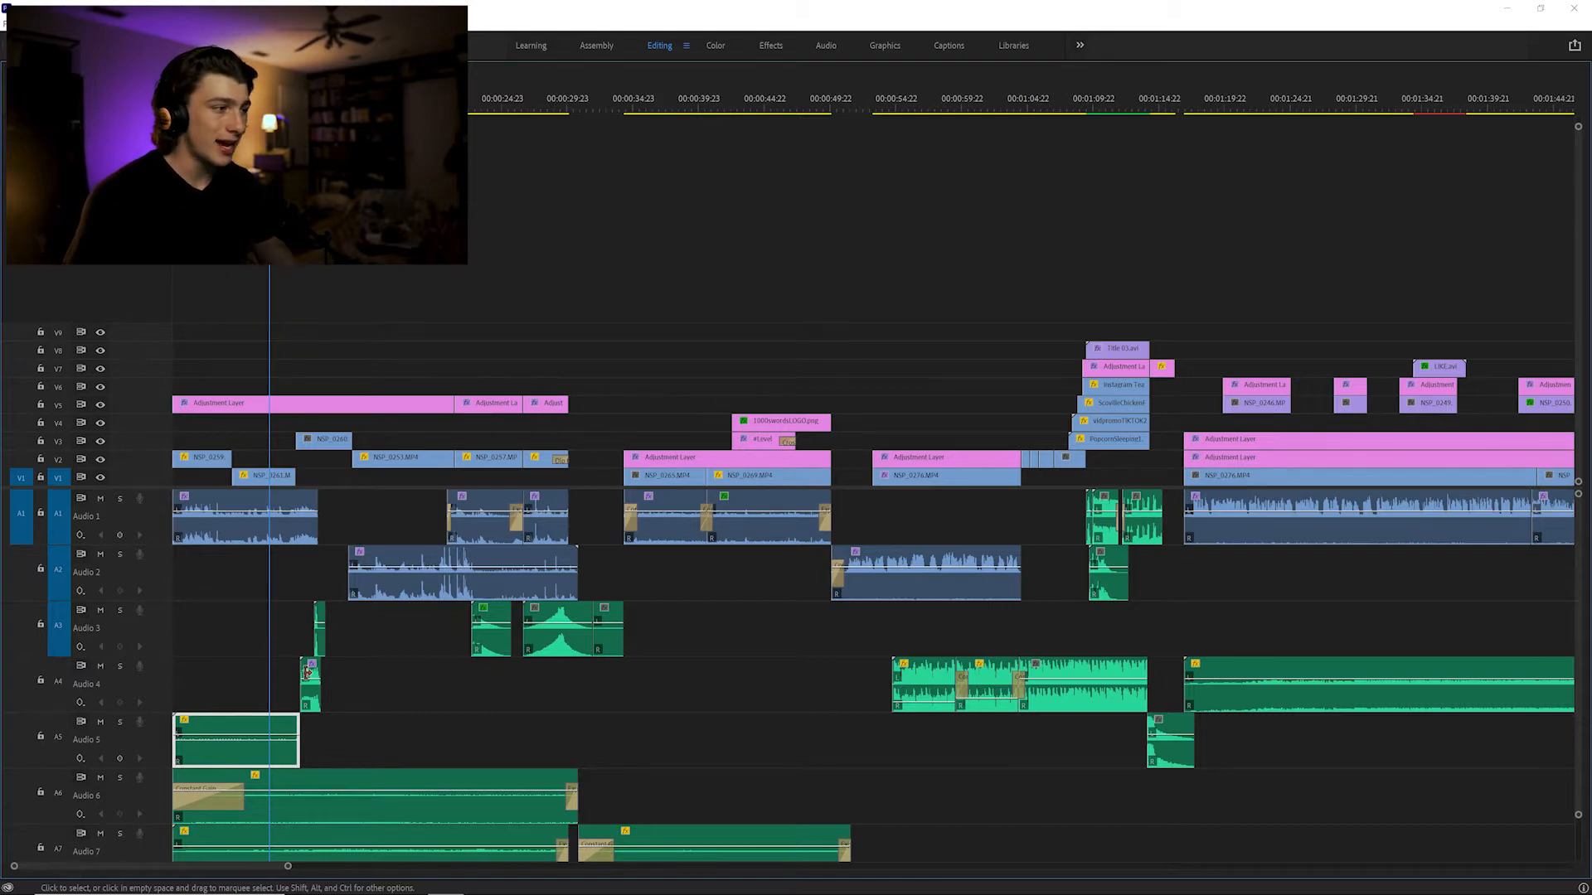
left_click(308, 678)
key("space")
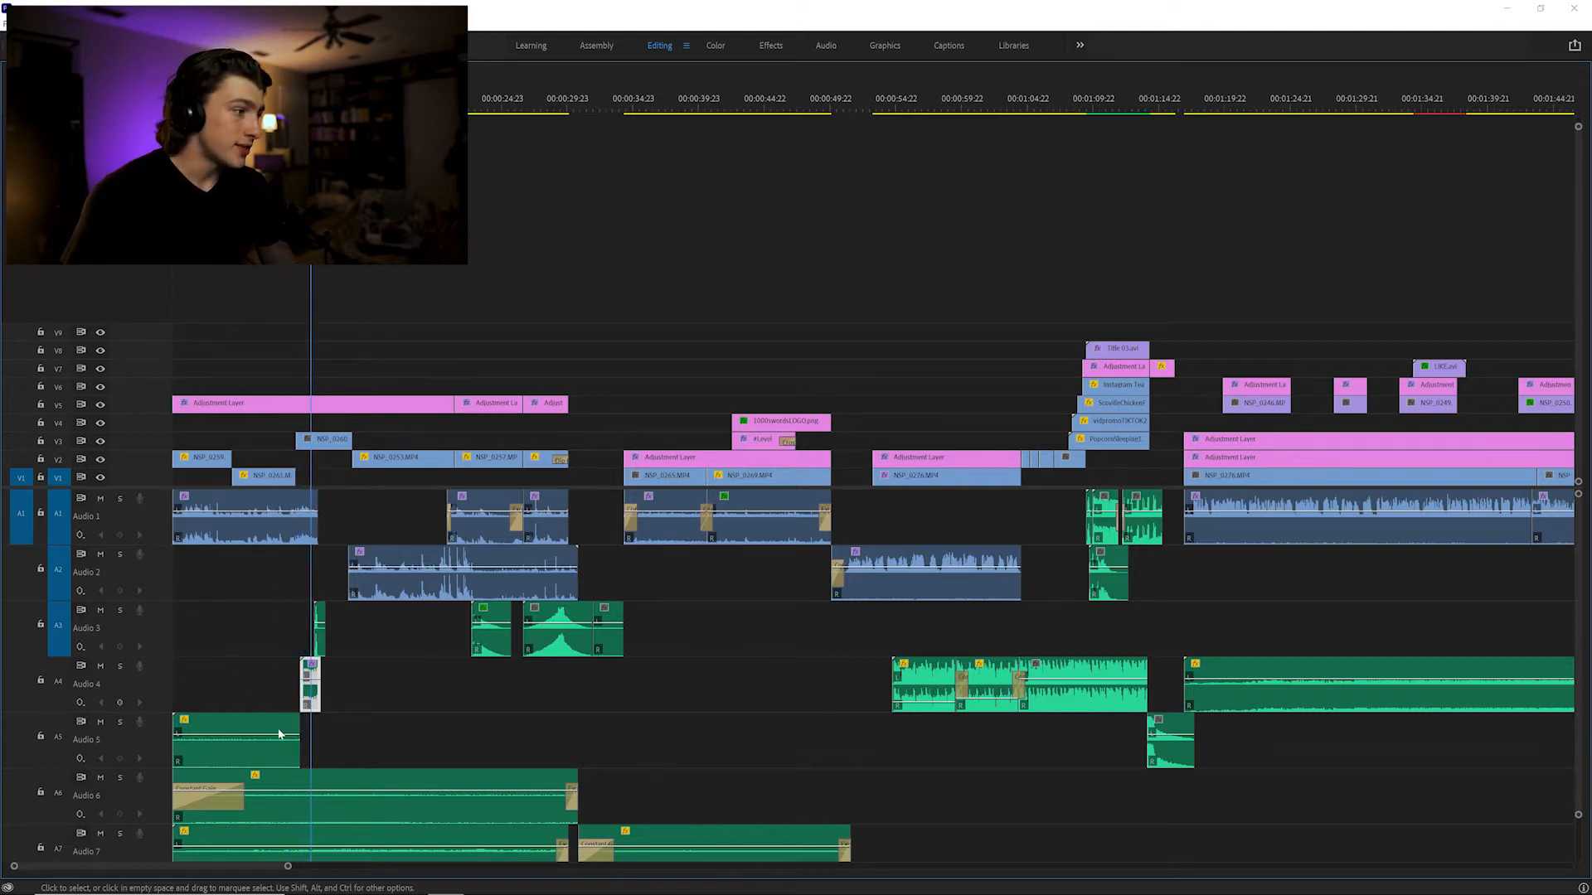
Inspect the long background clips on Audio 6 and Audio 7, and shuttle back to replay the intro with them
left_click(298, 811)
scroll(337, 788, "down", 2)
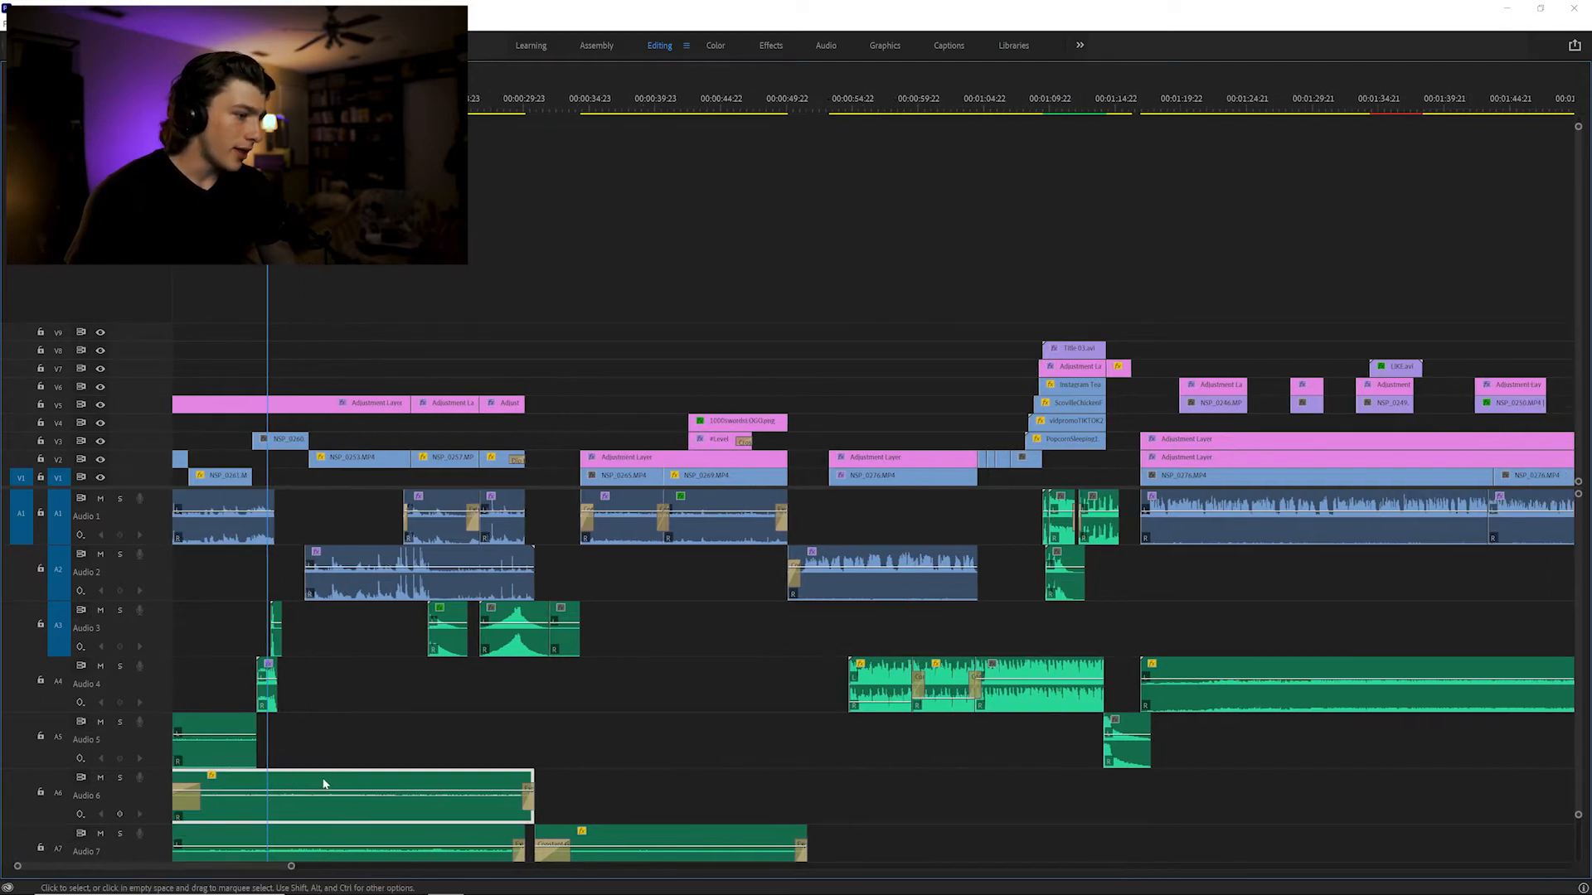
scroll(331, 784, "up", 2)
scroll(324, 781, "down", 2)
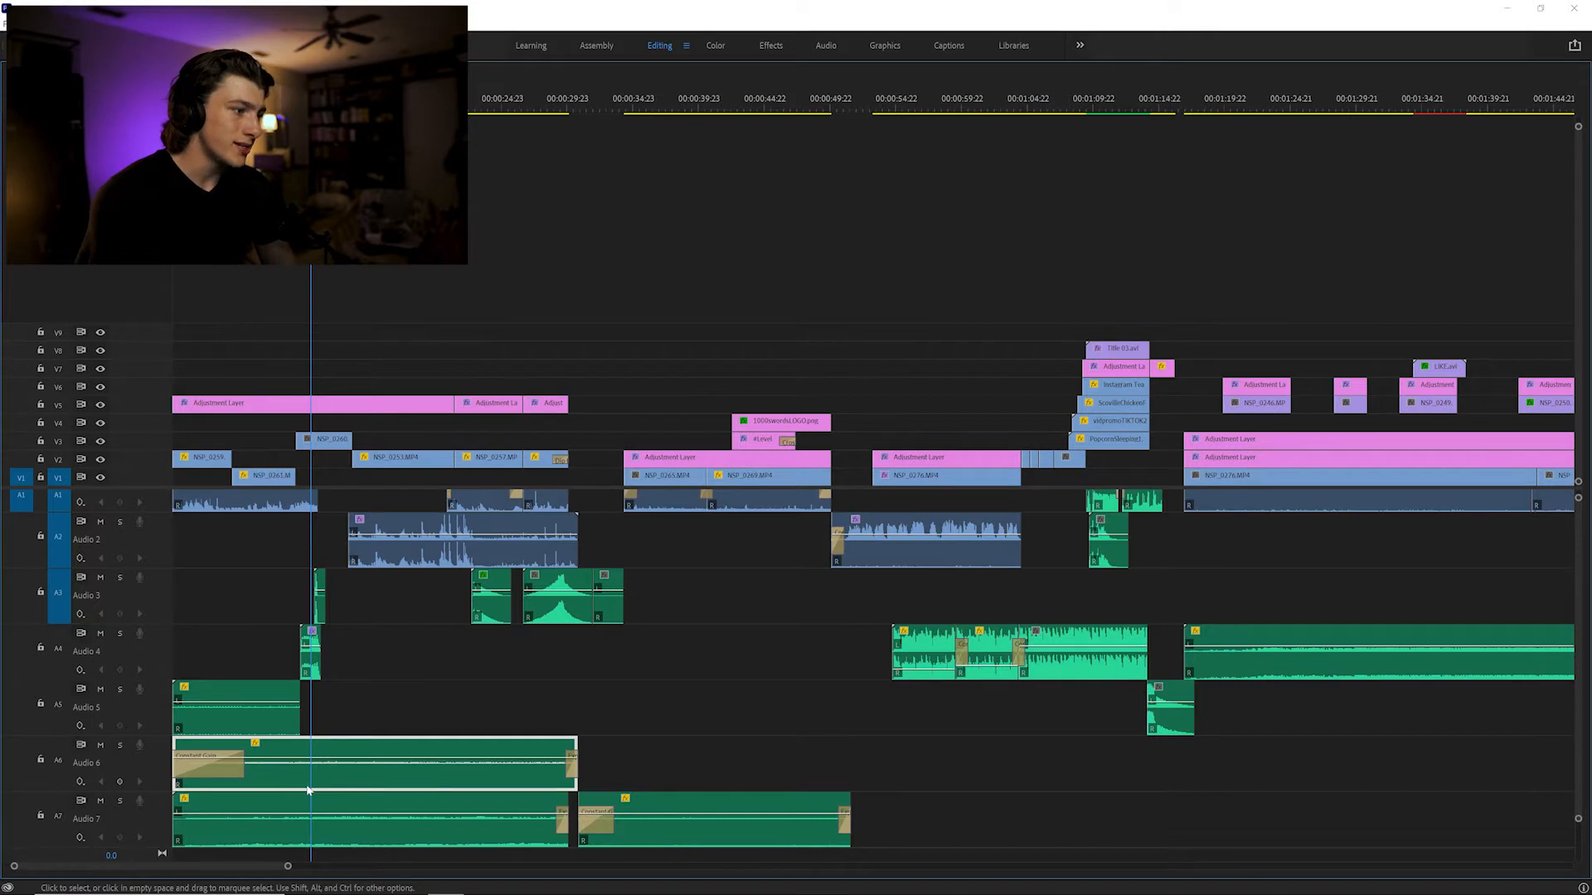
left_click(365, 800)
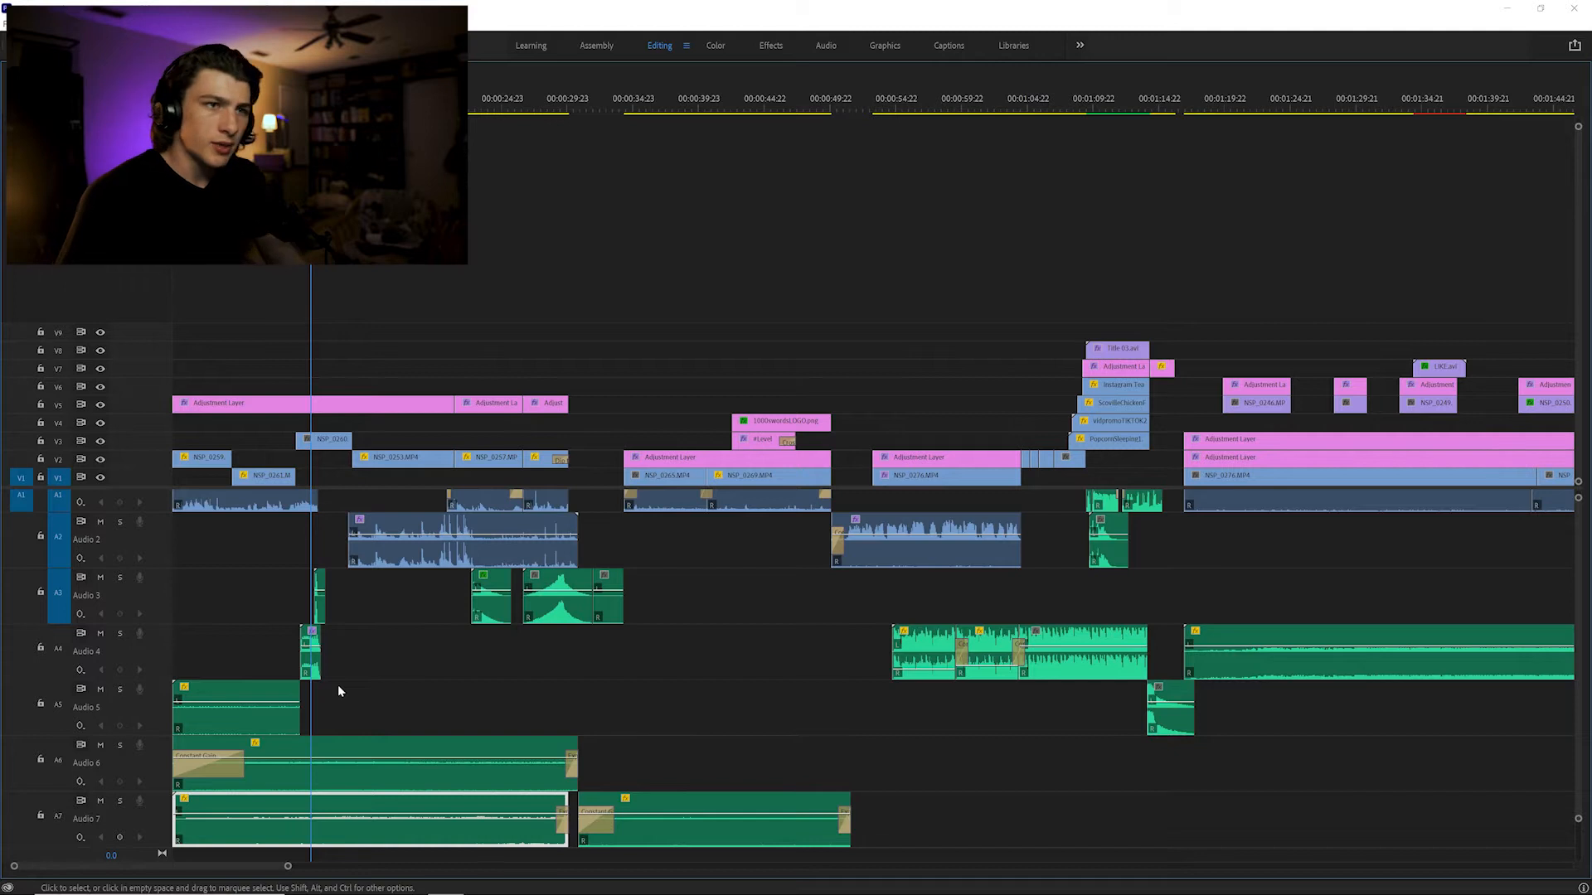
key("j")
key("j")
key("j")
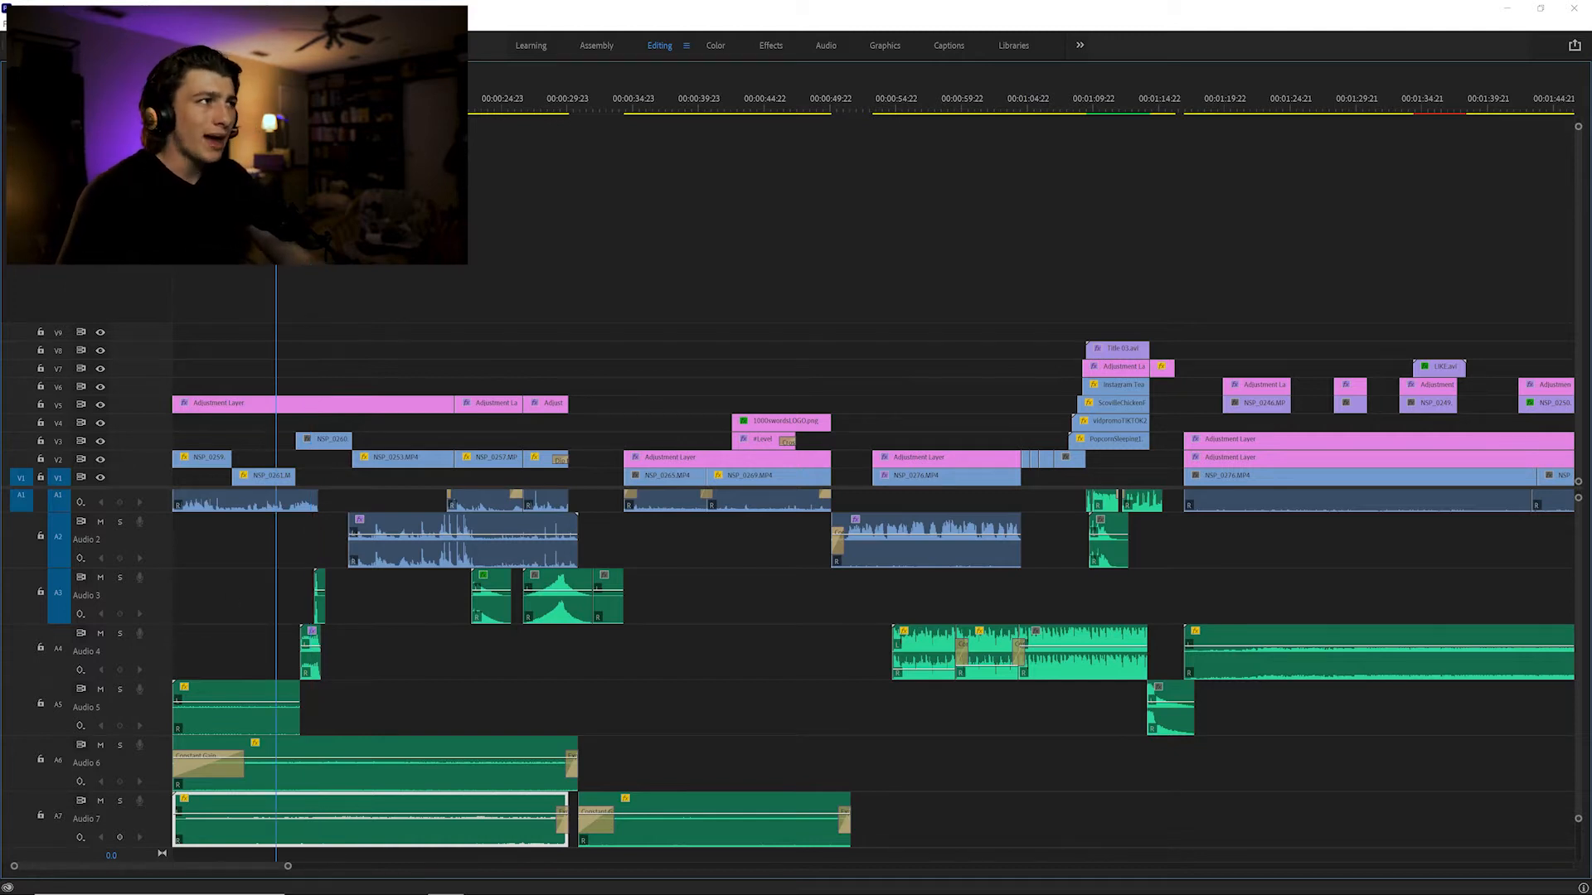
key("space")
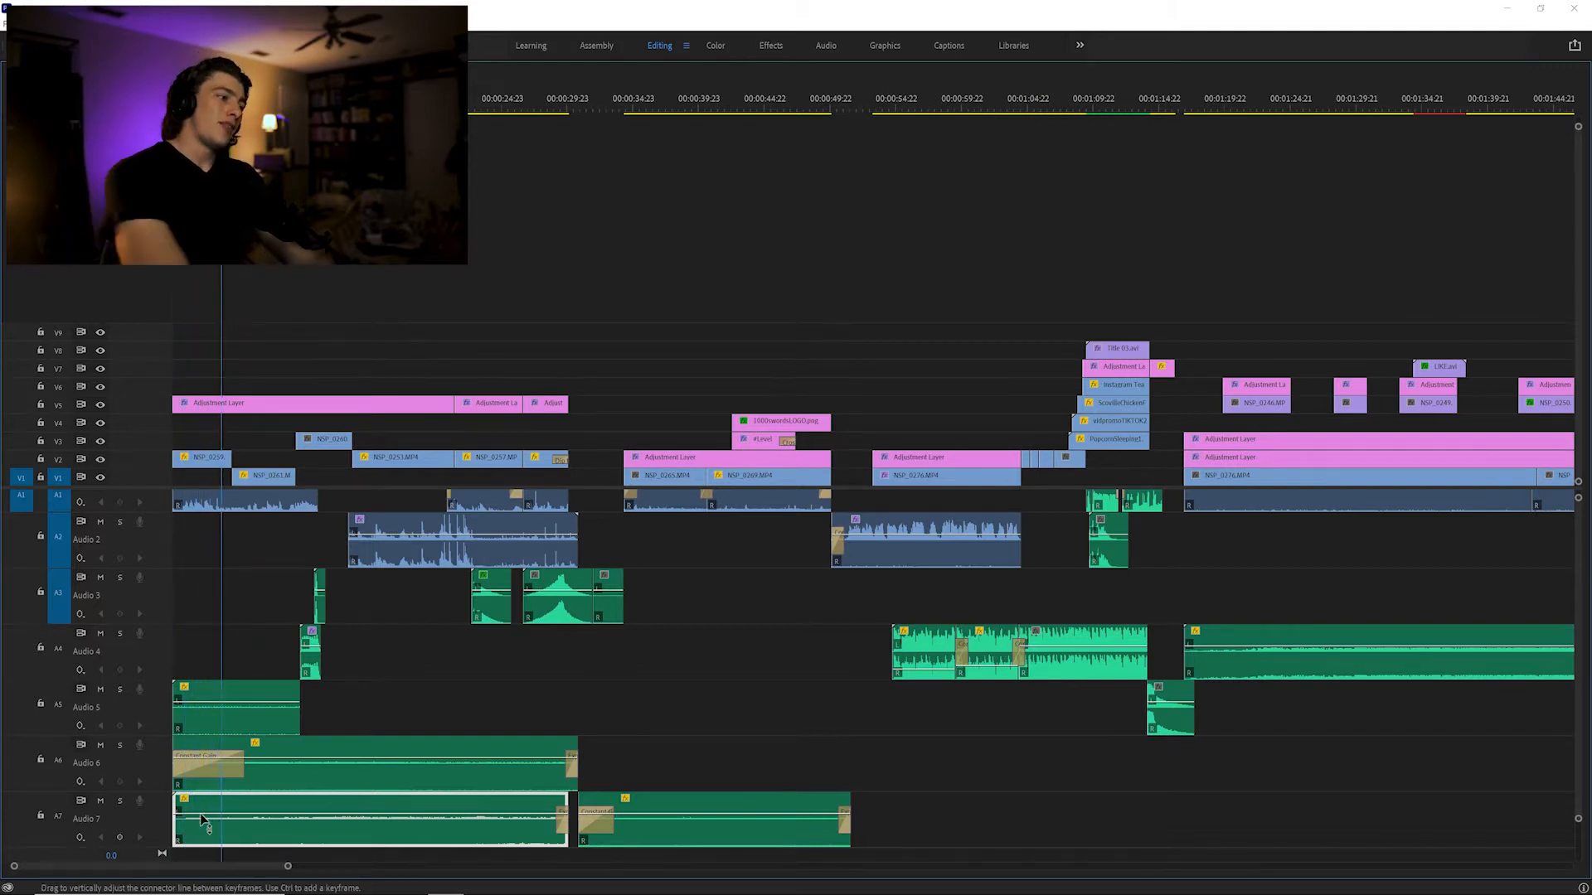
Identify the layered intro sounds during playback by selecting the Audio 6, Audio 5, Audio 4 and first Audio 3 clips in turn
left_click(276, 781)
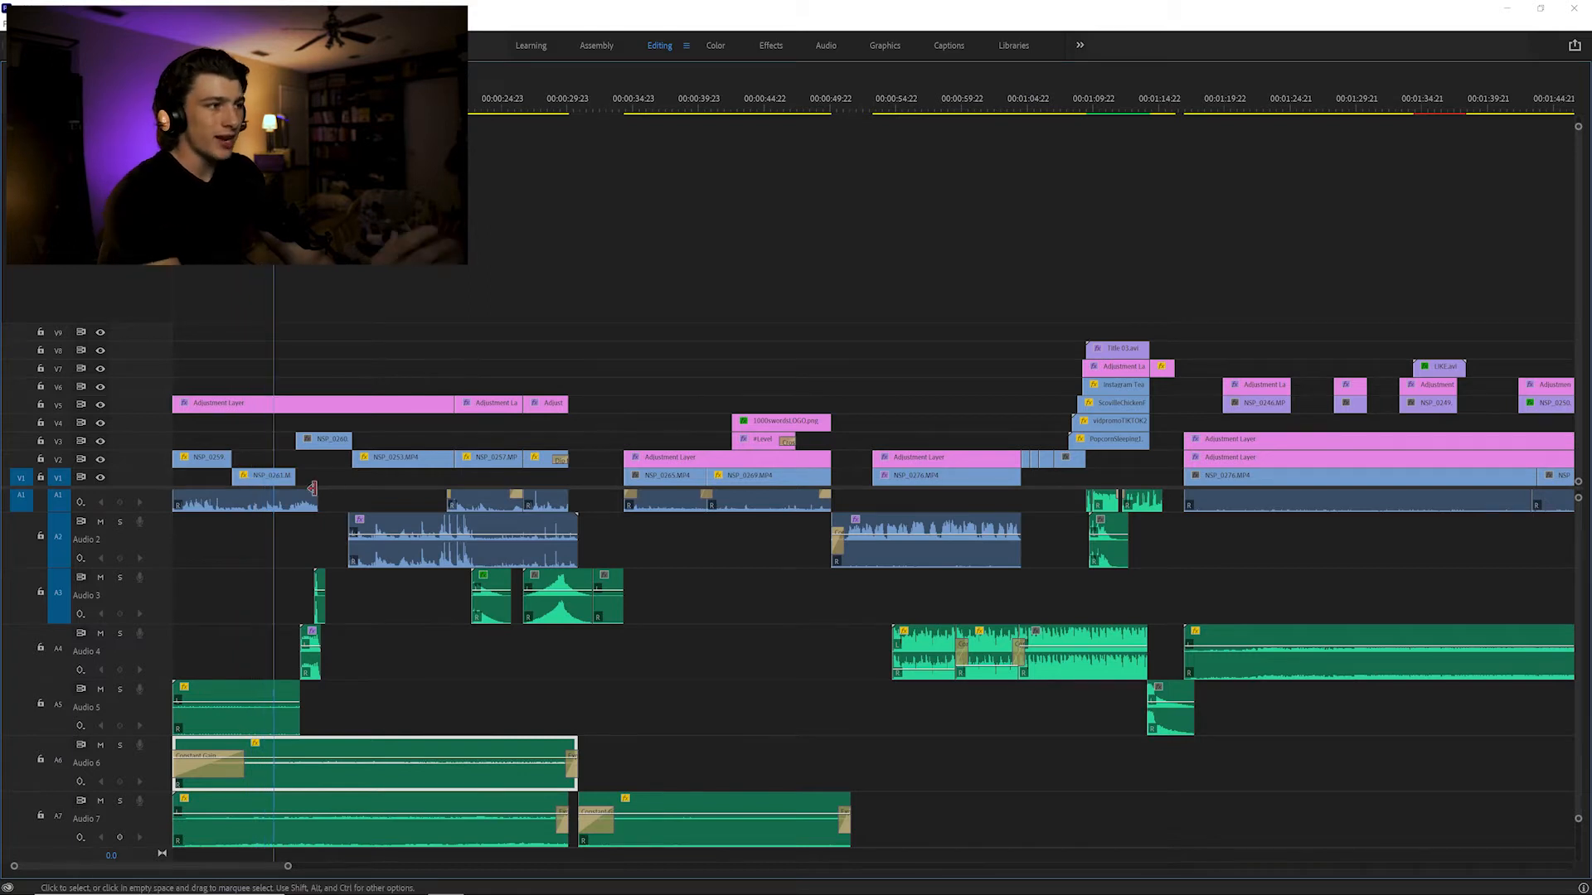
left_click(251, 711)
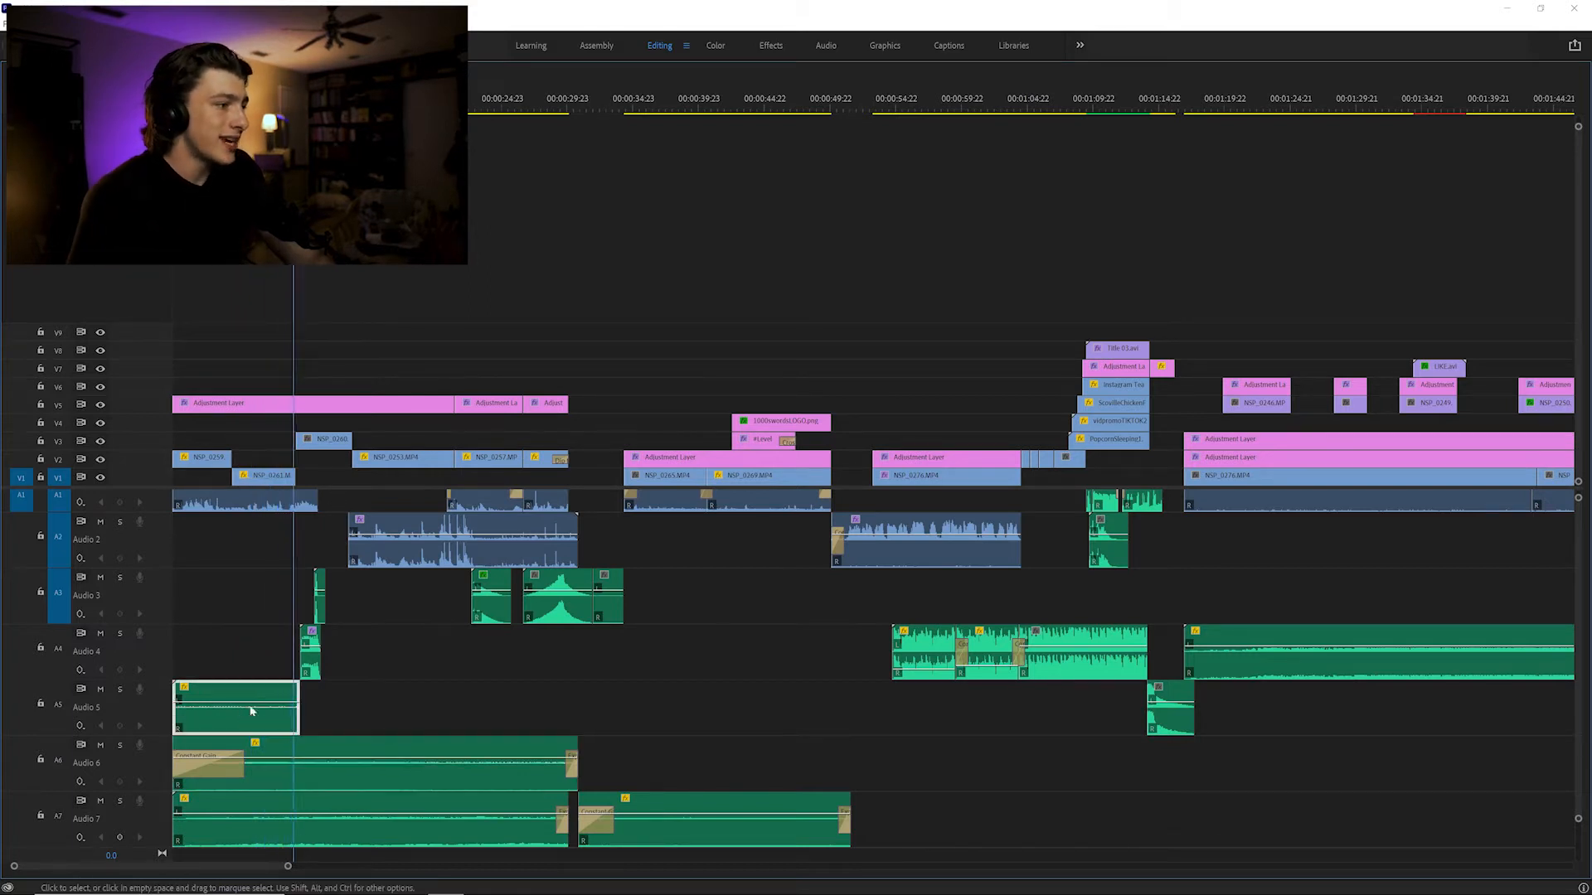
left_click(310, 666)
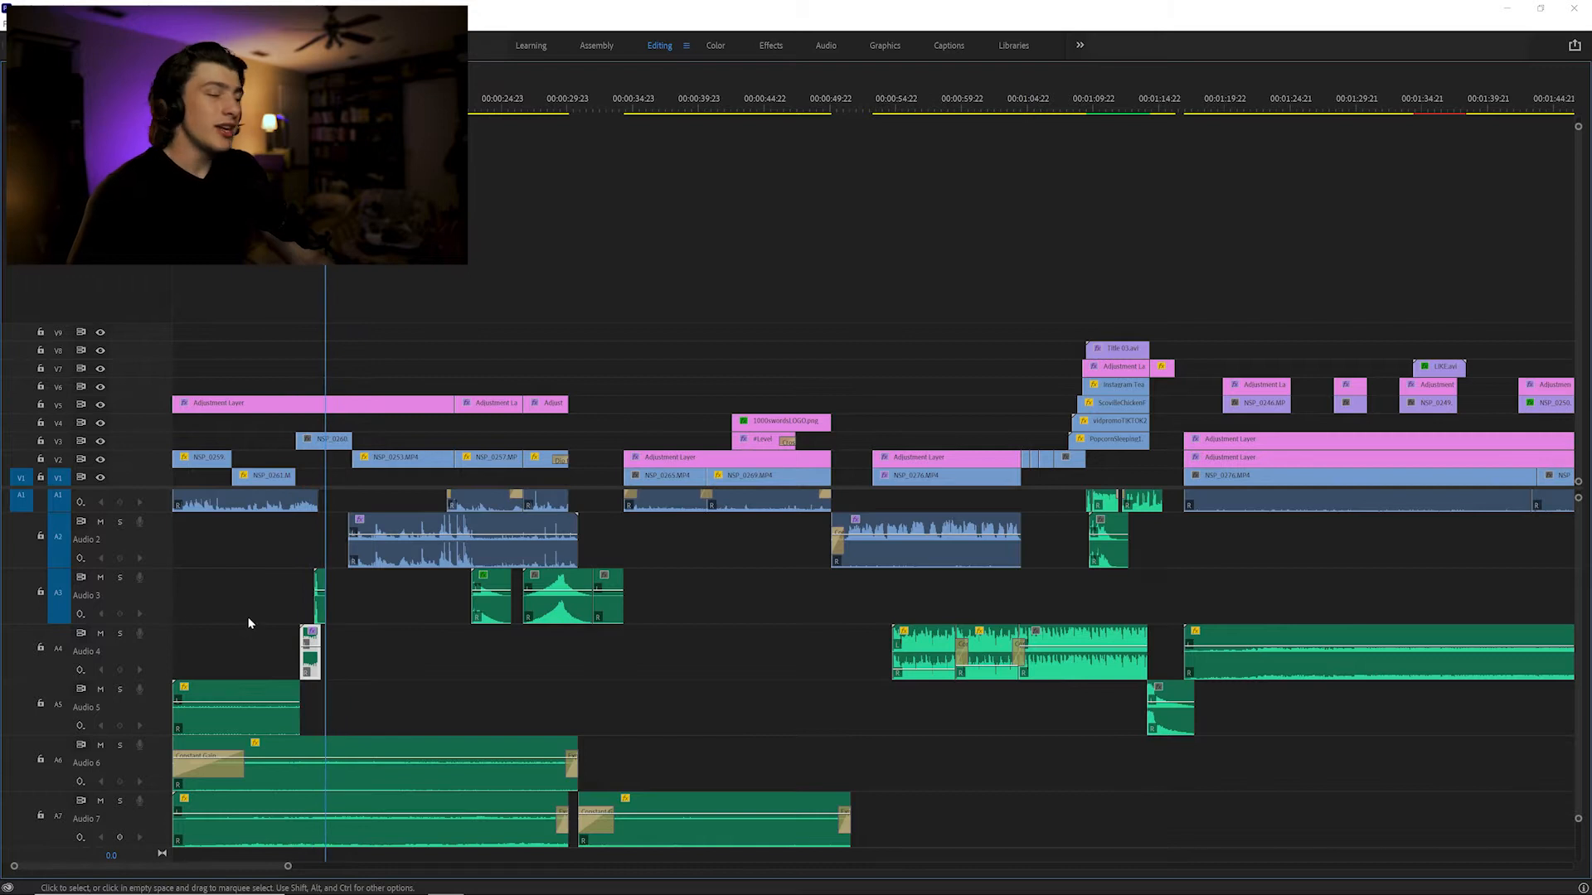
left_click(320, 582)
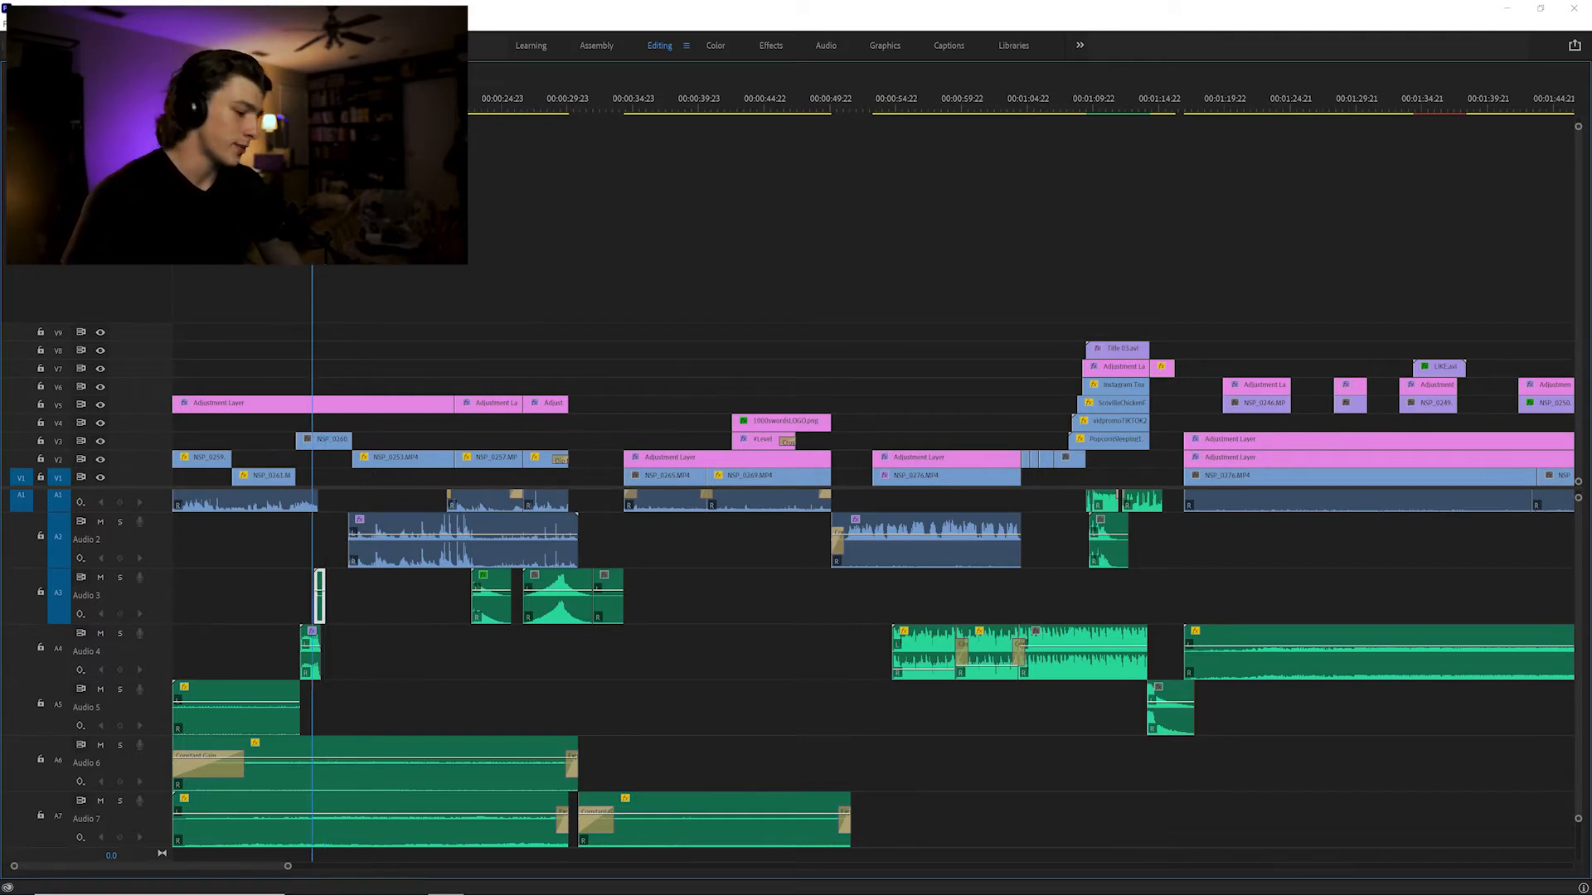
Restore the panel layout to watch the shot around 11 seconds, stop playback, and maximize the timeline again
key("grave")
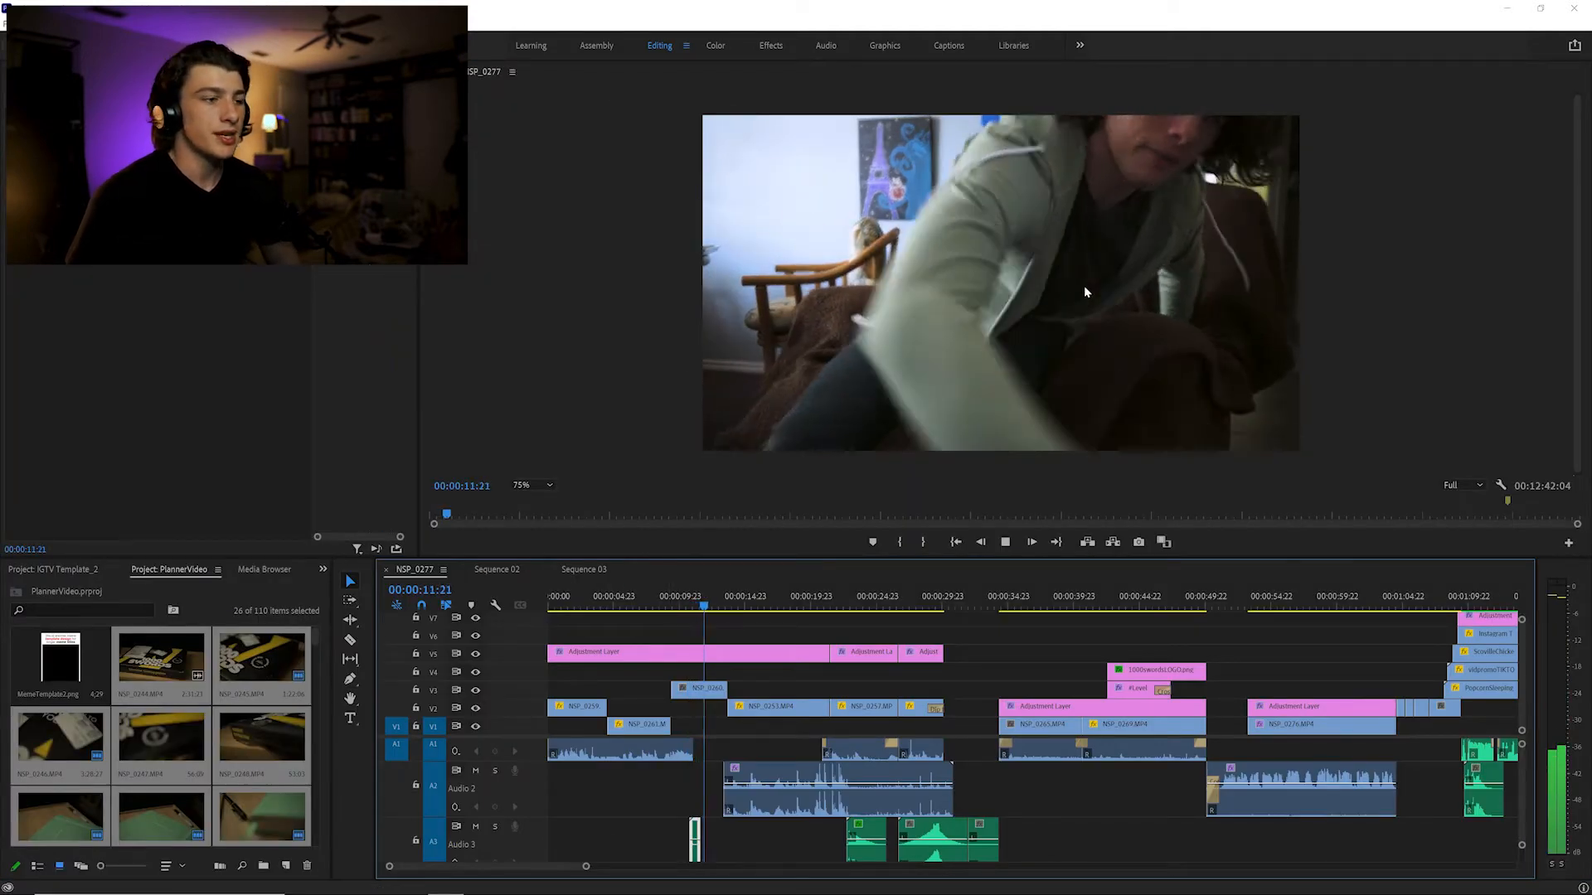
key("space")
key("grave")
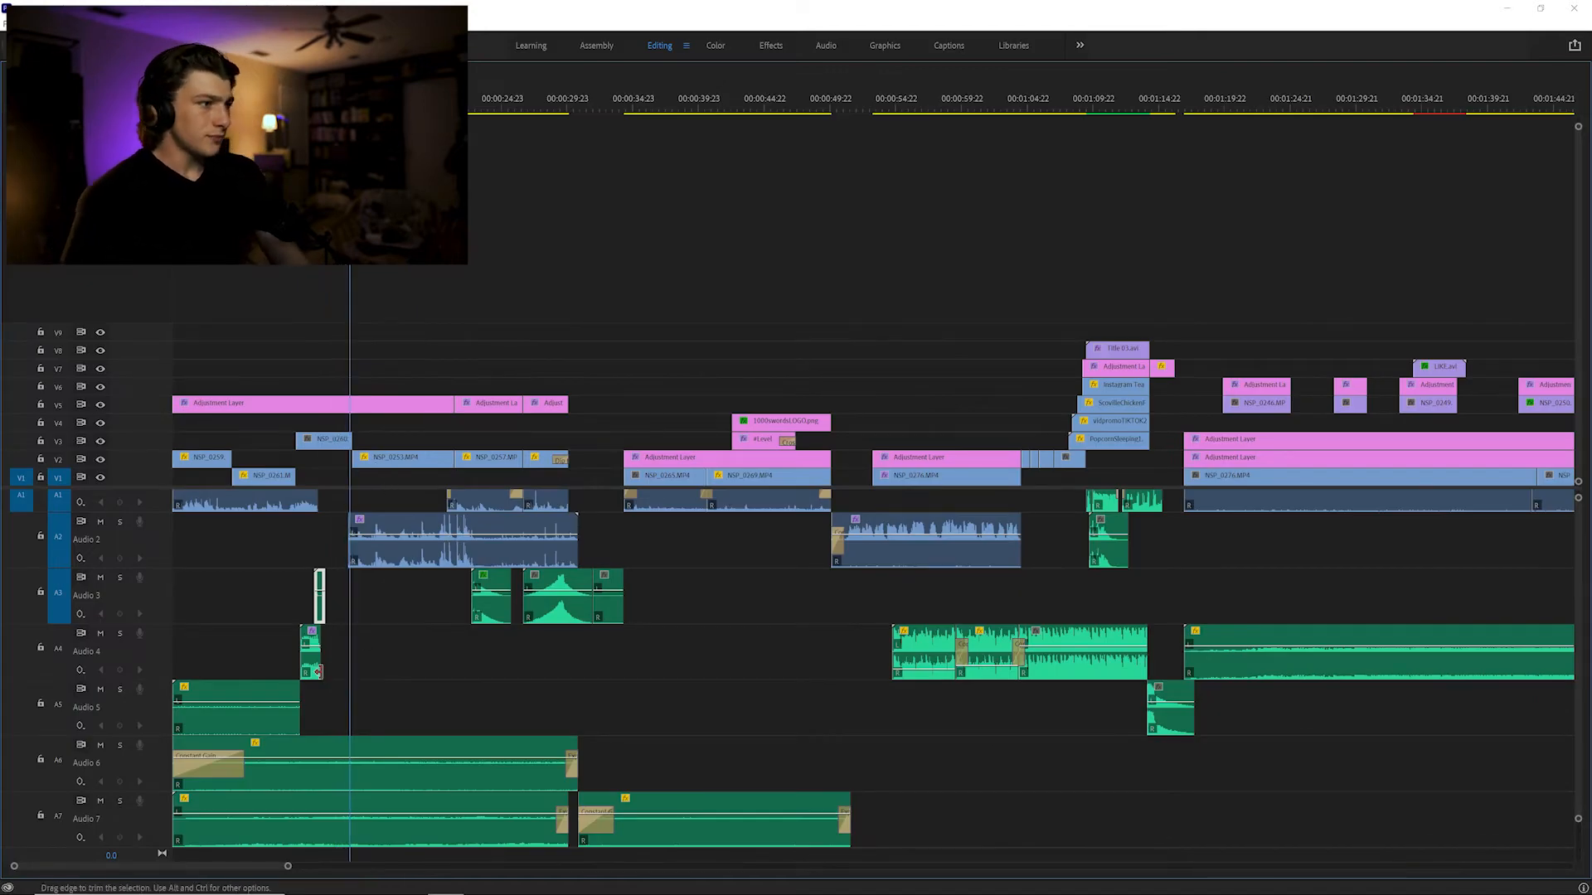
Inspect the first Audio 2 clip and the Audio 3 effect near 24 seconds, checking the sound against the picture
left_click(373, 557)
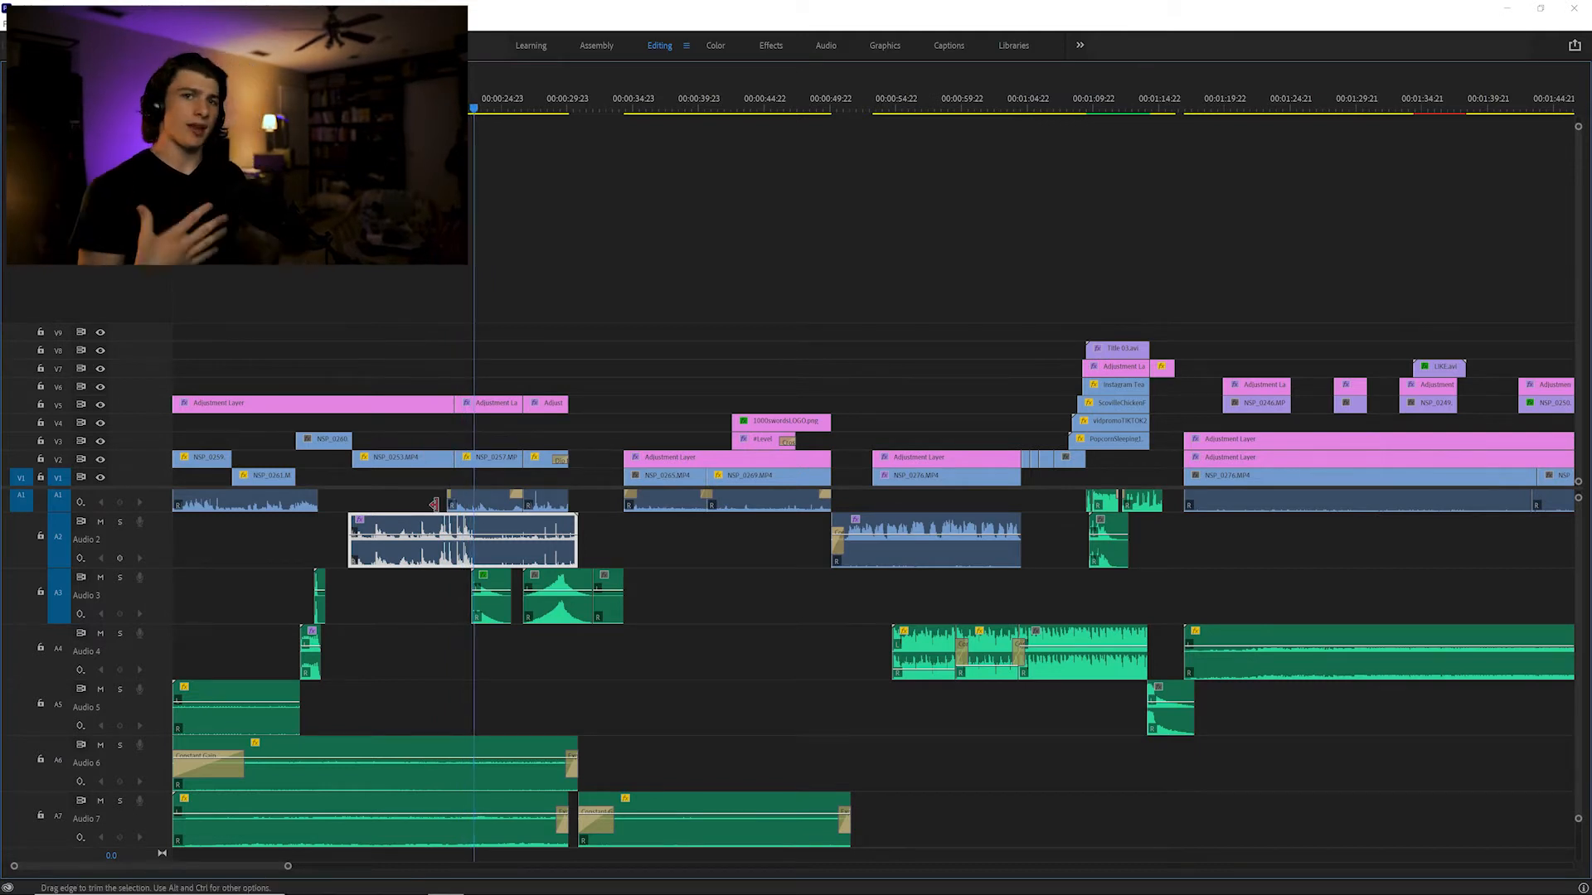
left_click(489, 611)
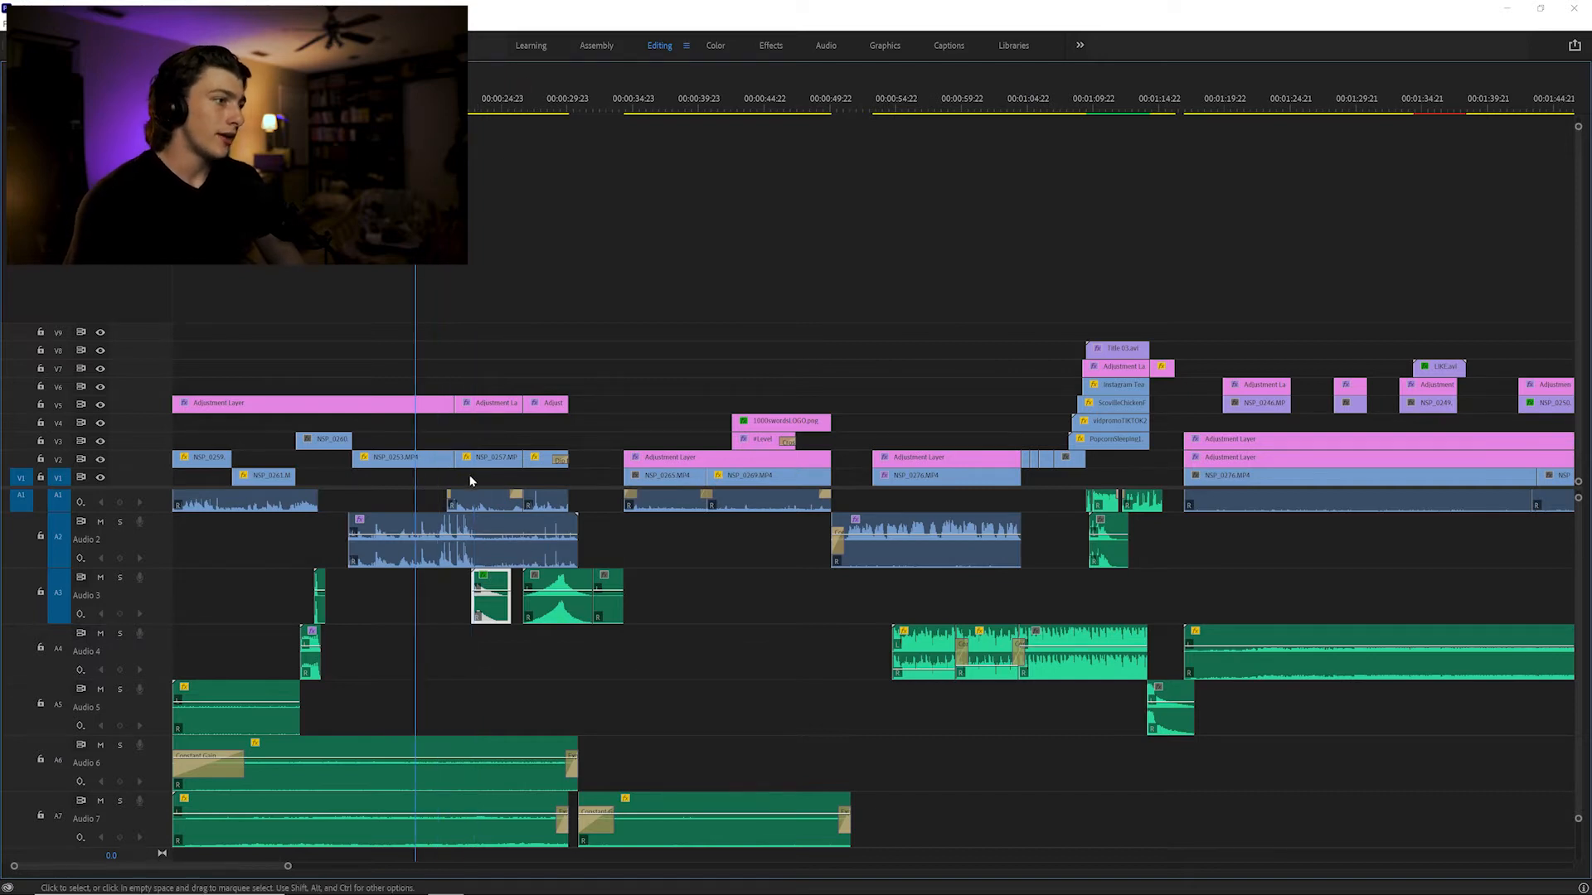
key("grave")
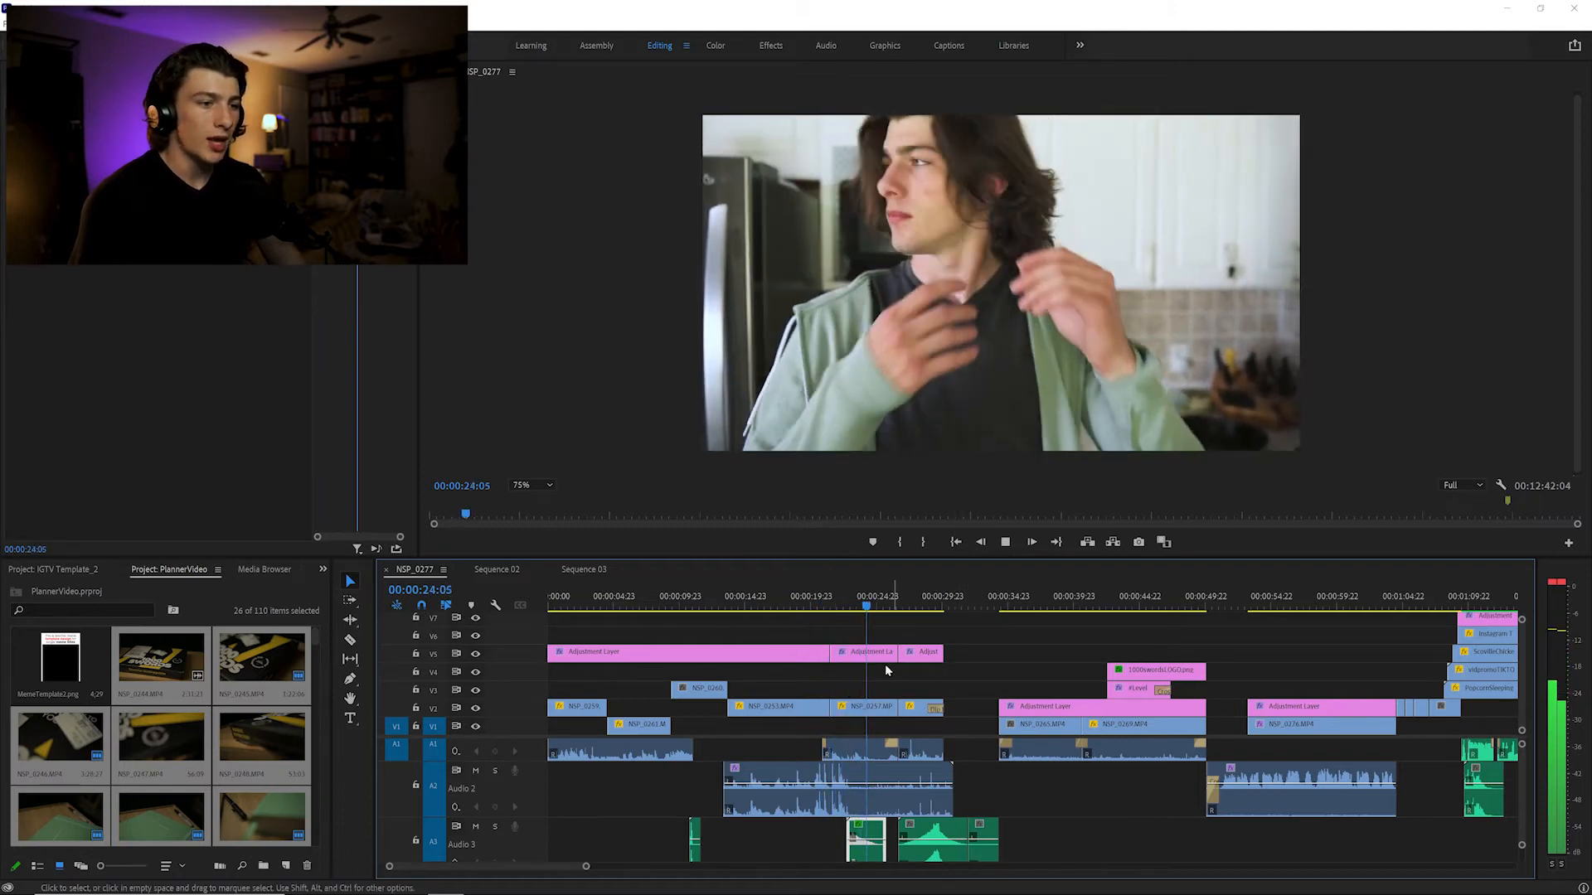
key("grave")
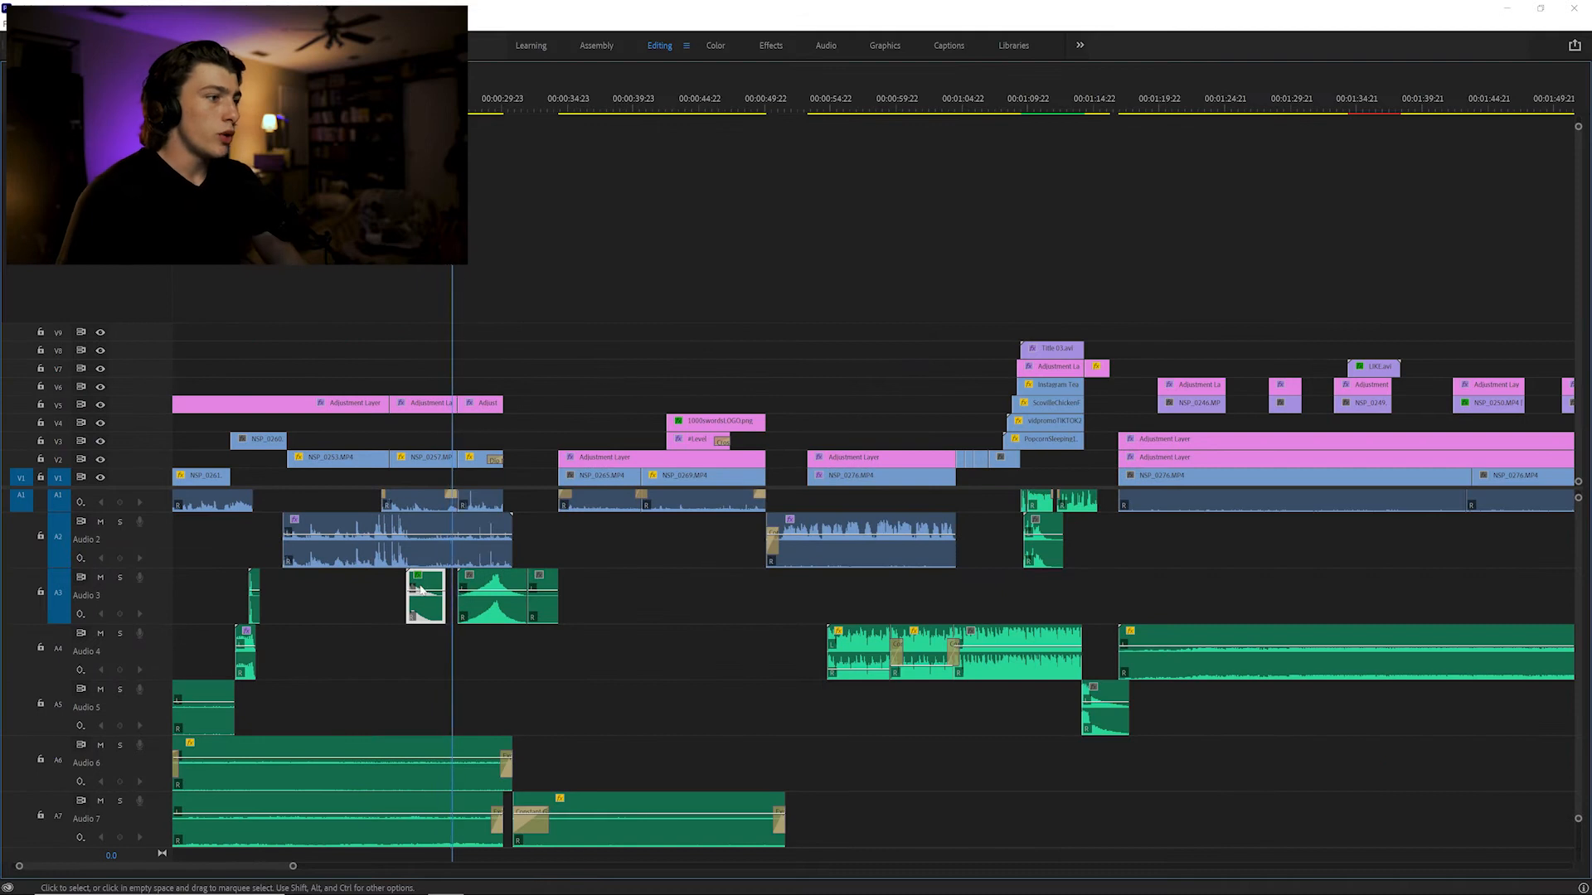
Inspect the rising Audio 3 effect at the end of the first scene and the second background clip on Audio 7
left_click(497, 616)
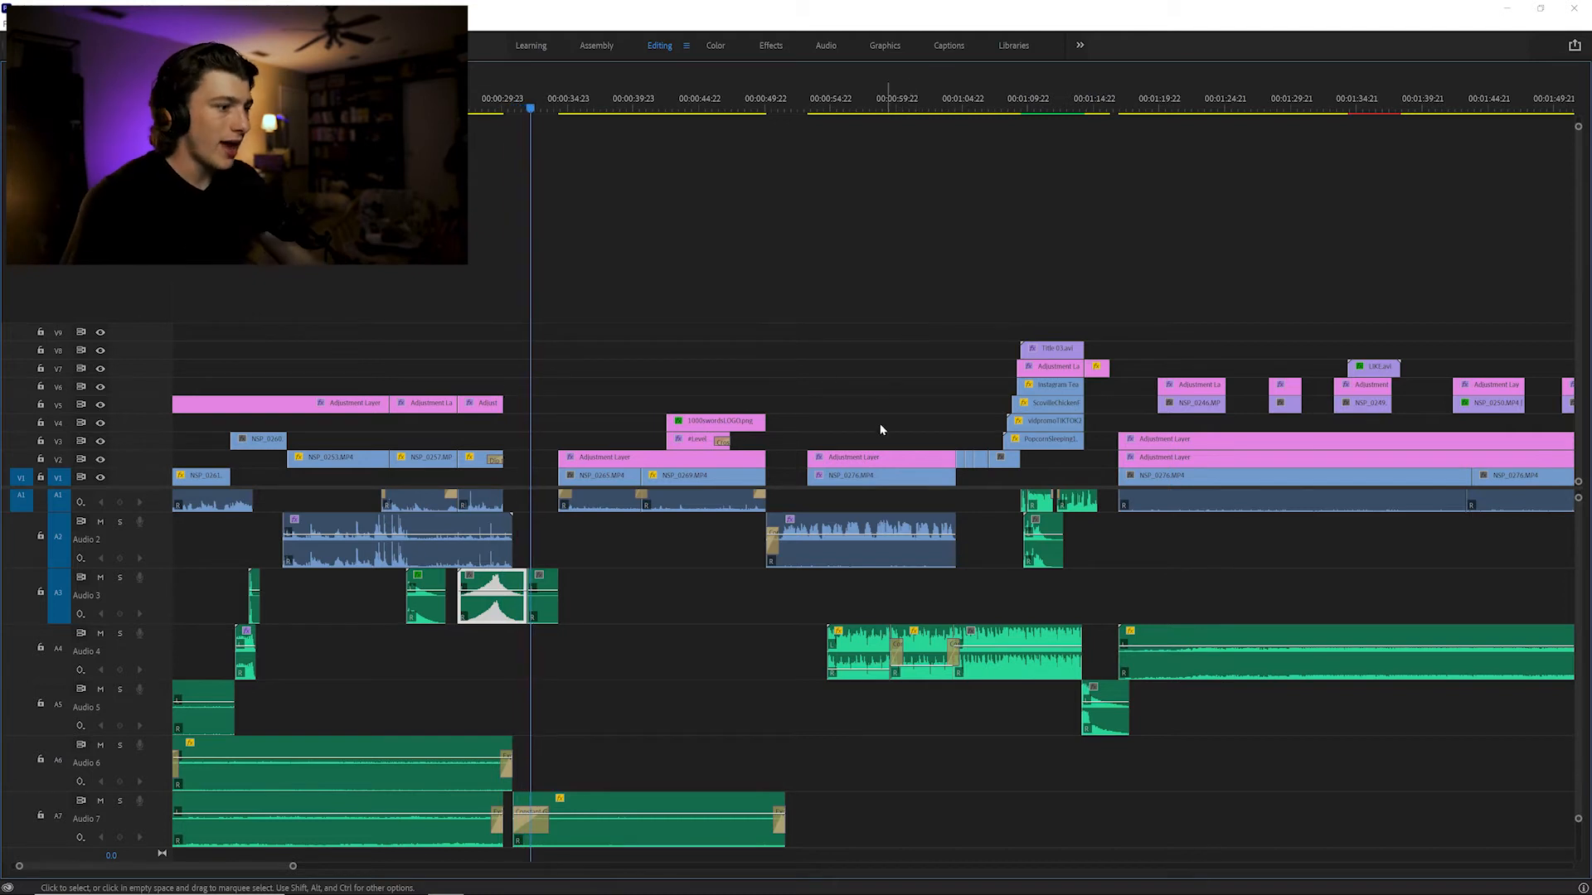
left_click(571, 809)
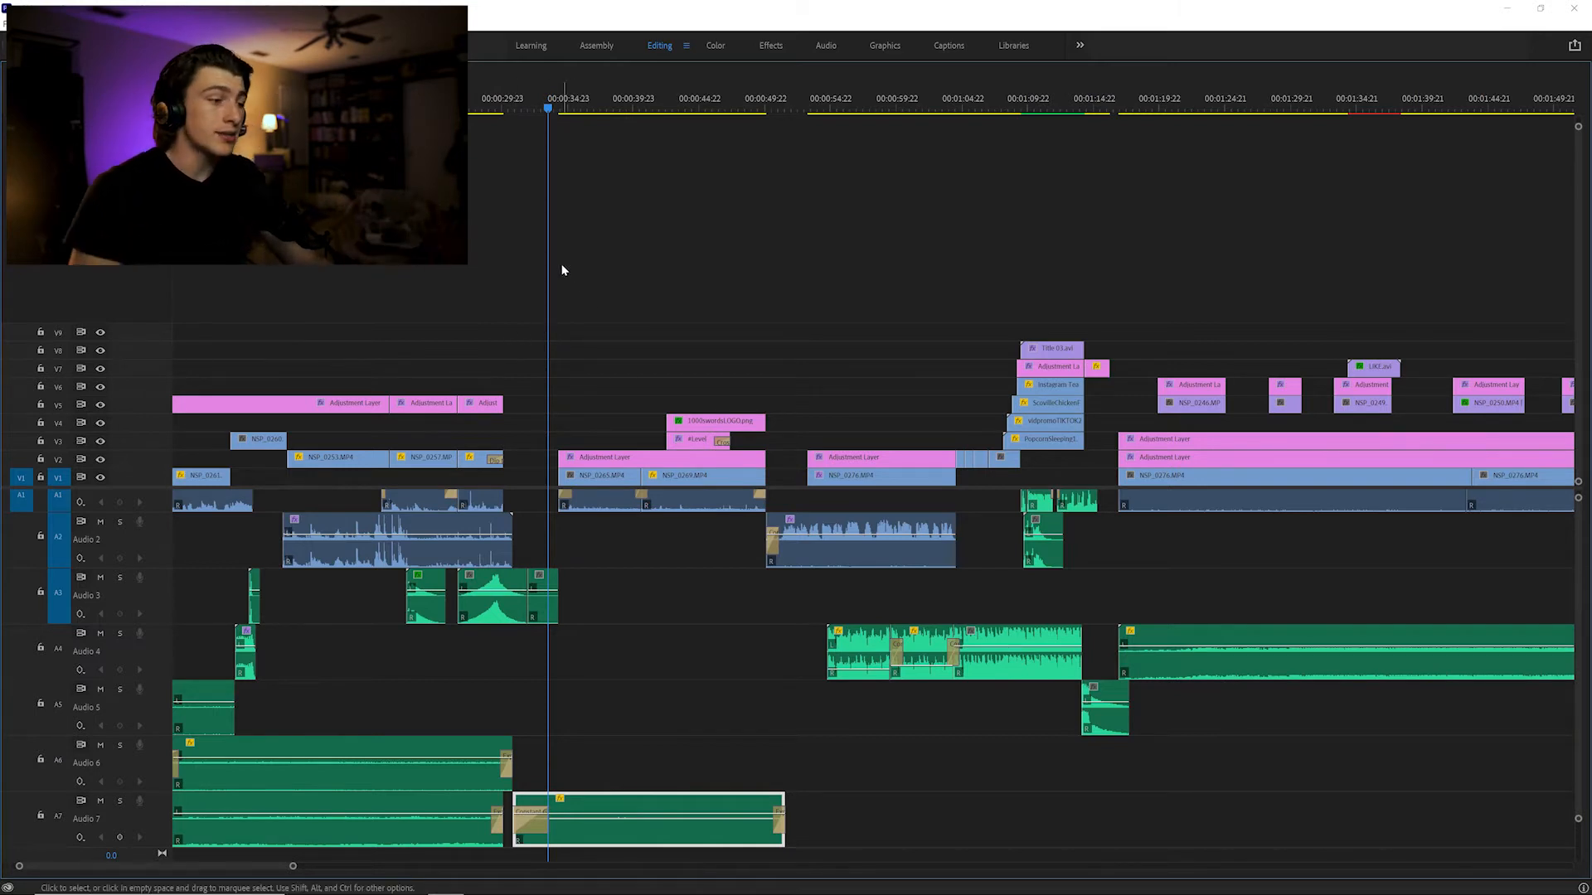
Play the second scene from about 30 seconds in the restored panel layout, stopping on the shot with the 1000 Swords logo and #LevelUpMyGame text
left_click(498, 101)
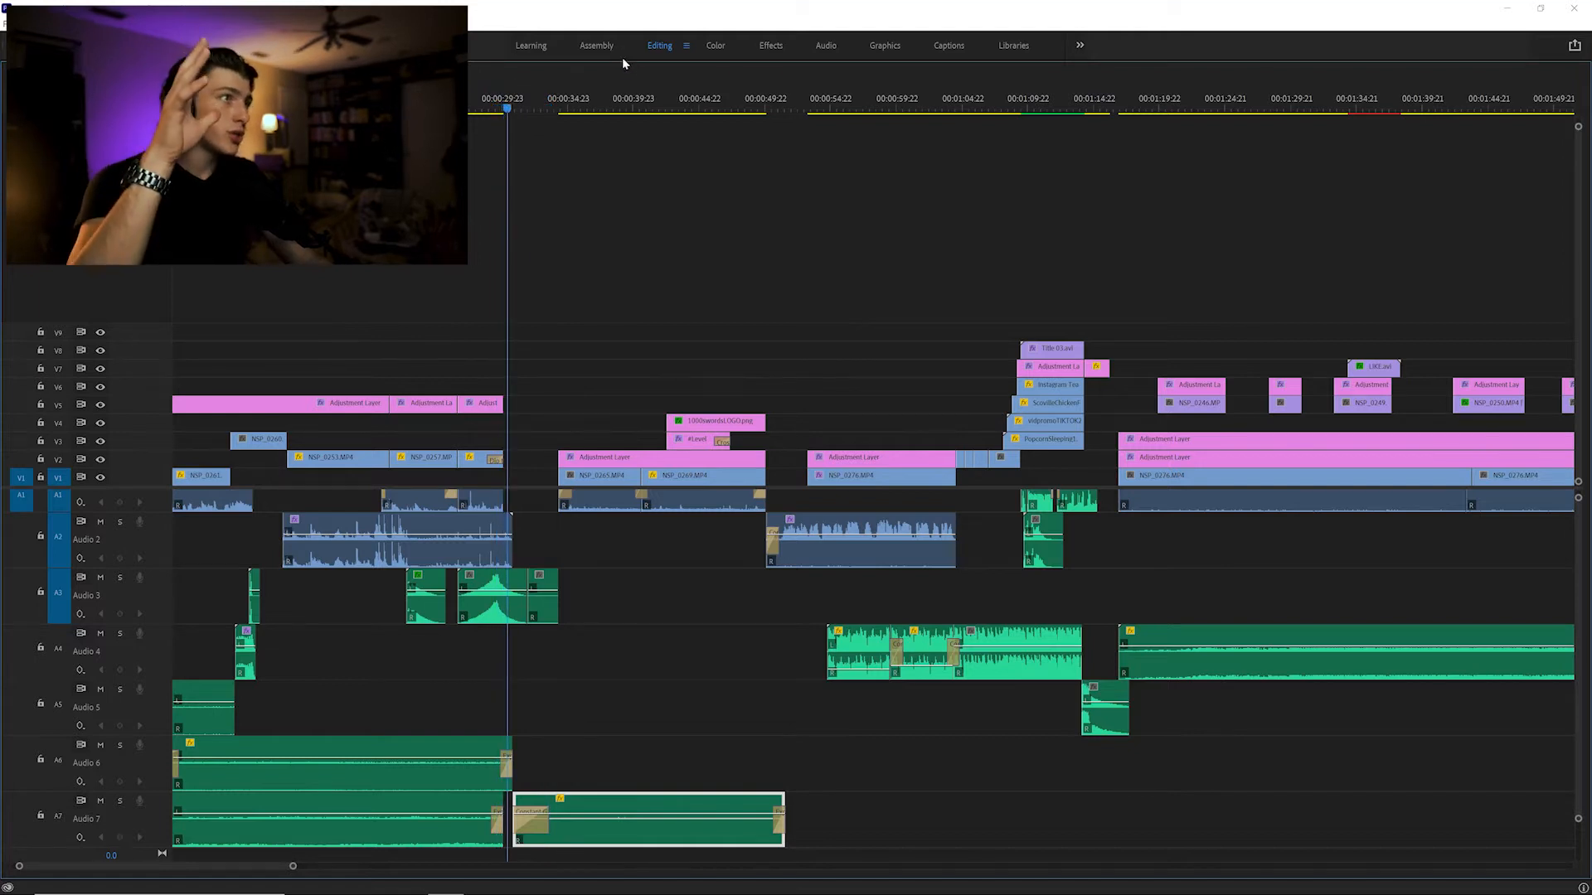
key("grave")
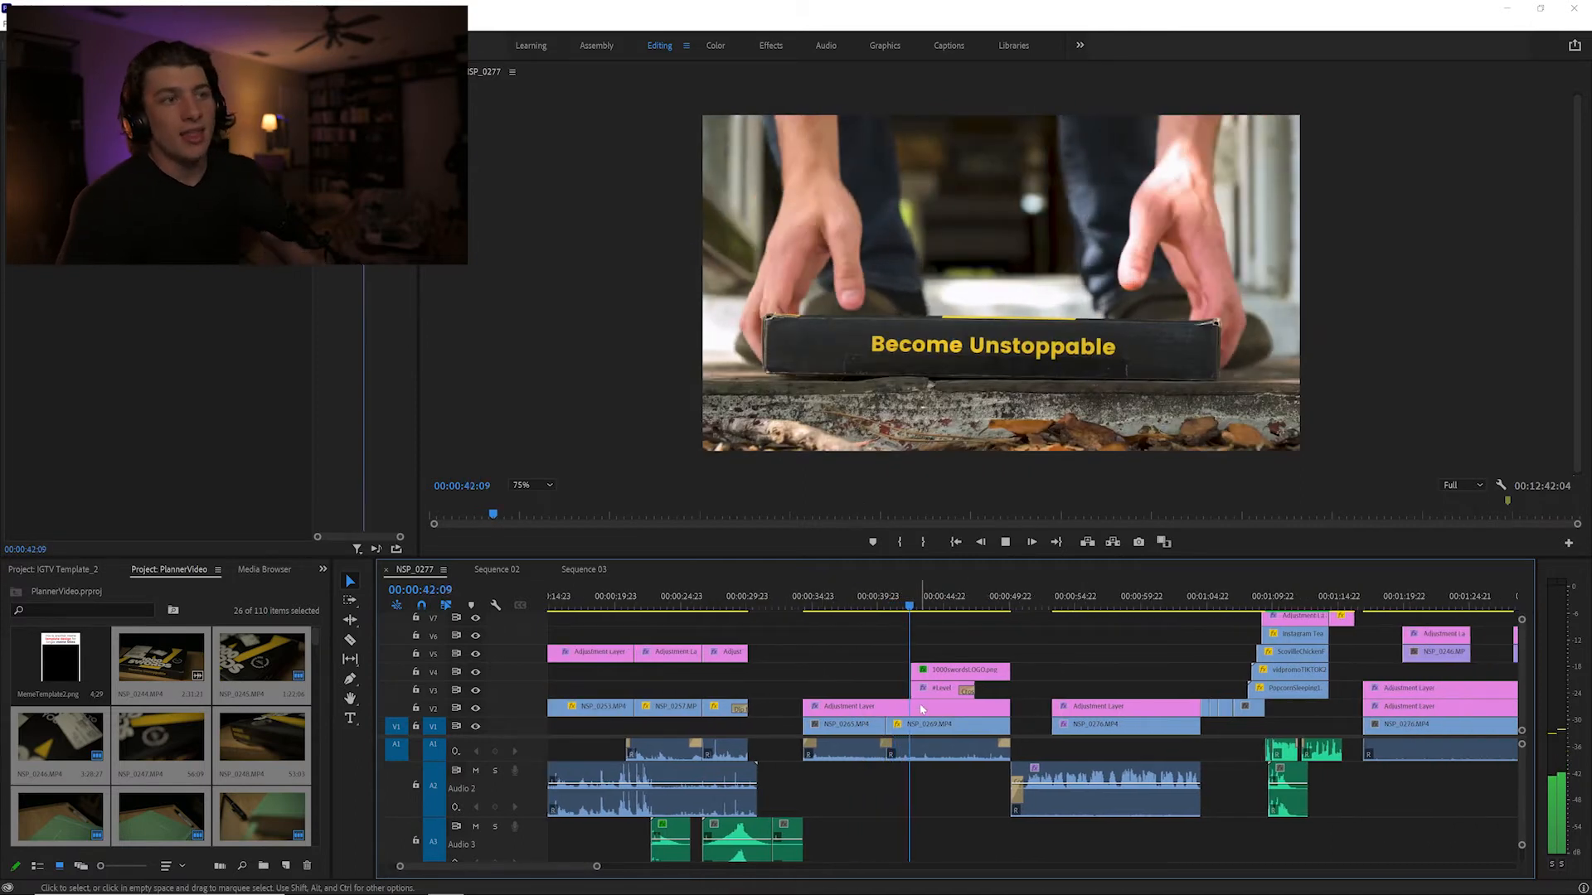
key("space")
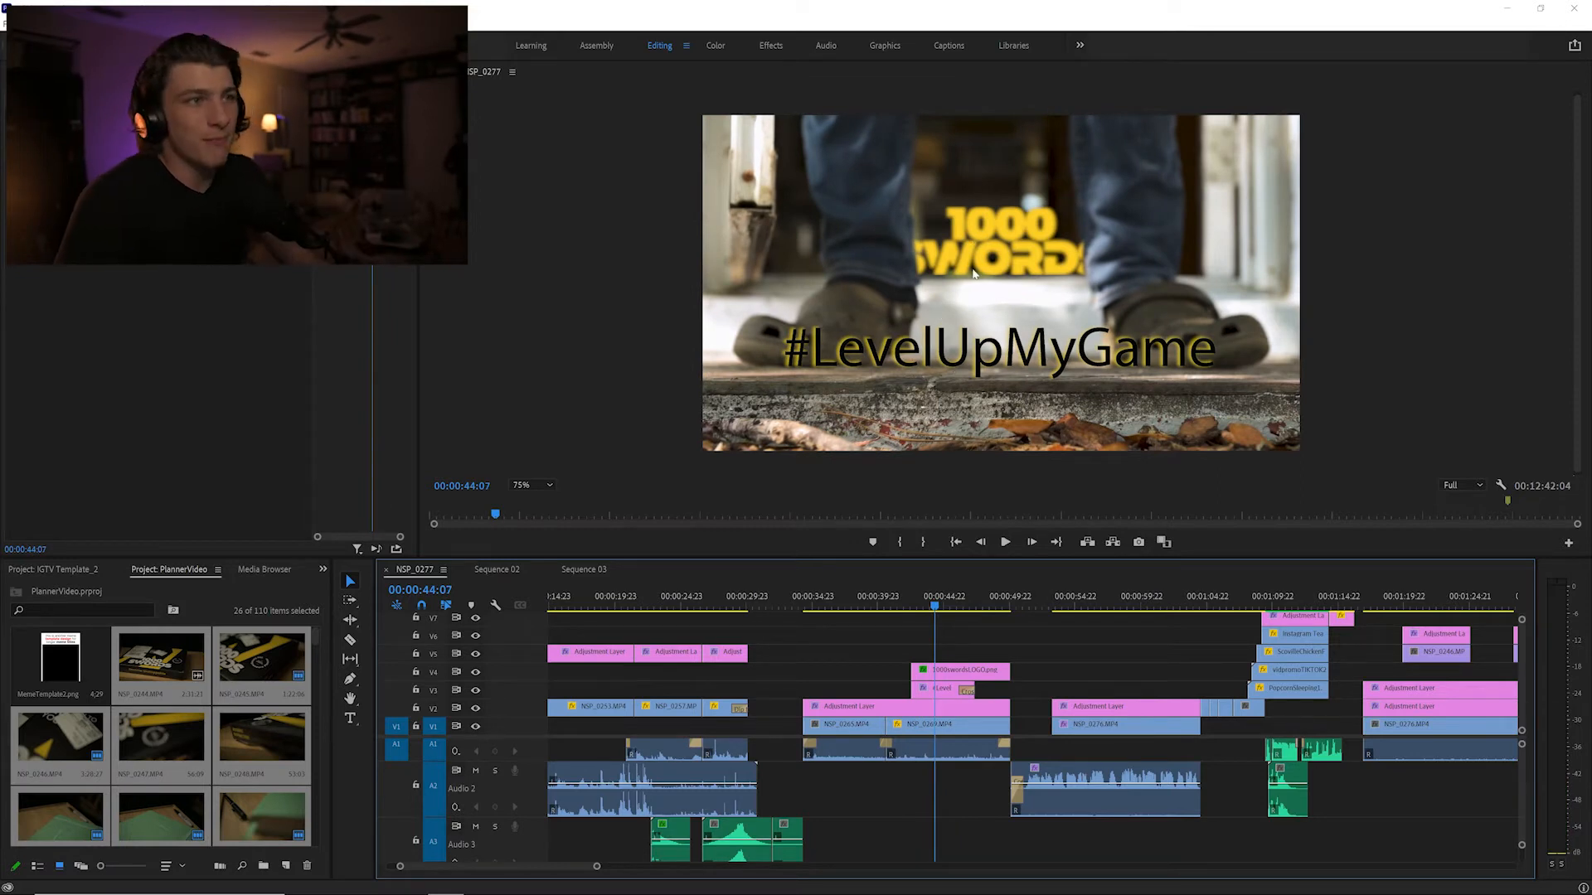
Select the 1000 Swords logo clip on V4 and display its Mask (1) outline during playback to check how it follows the legs
left_click(927, 601)
left_click(962, 670)
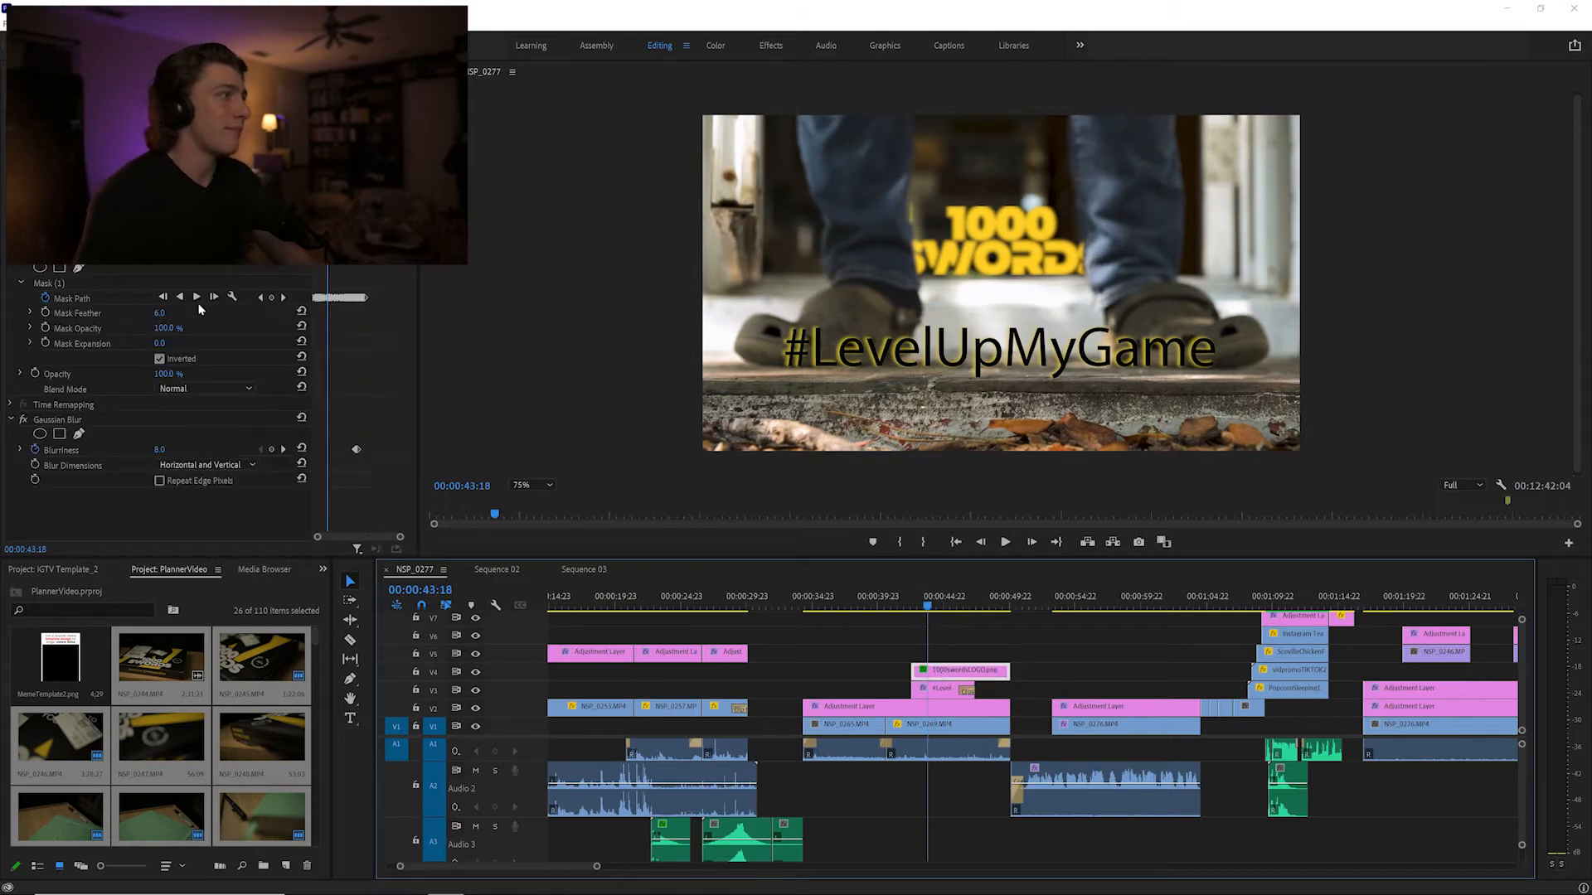
left_click(97, 284)
key("space")
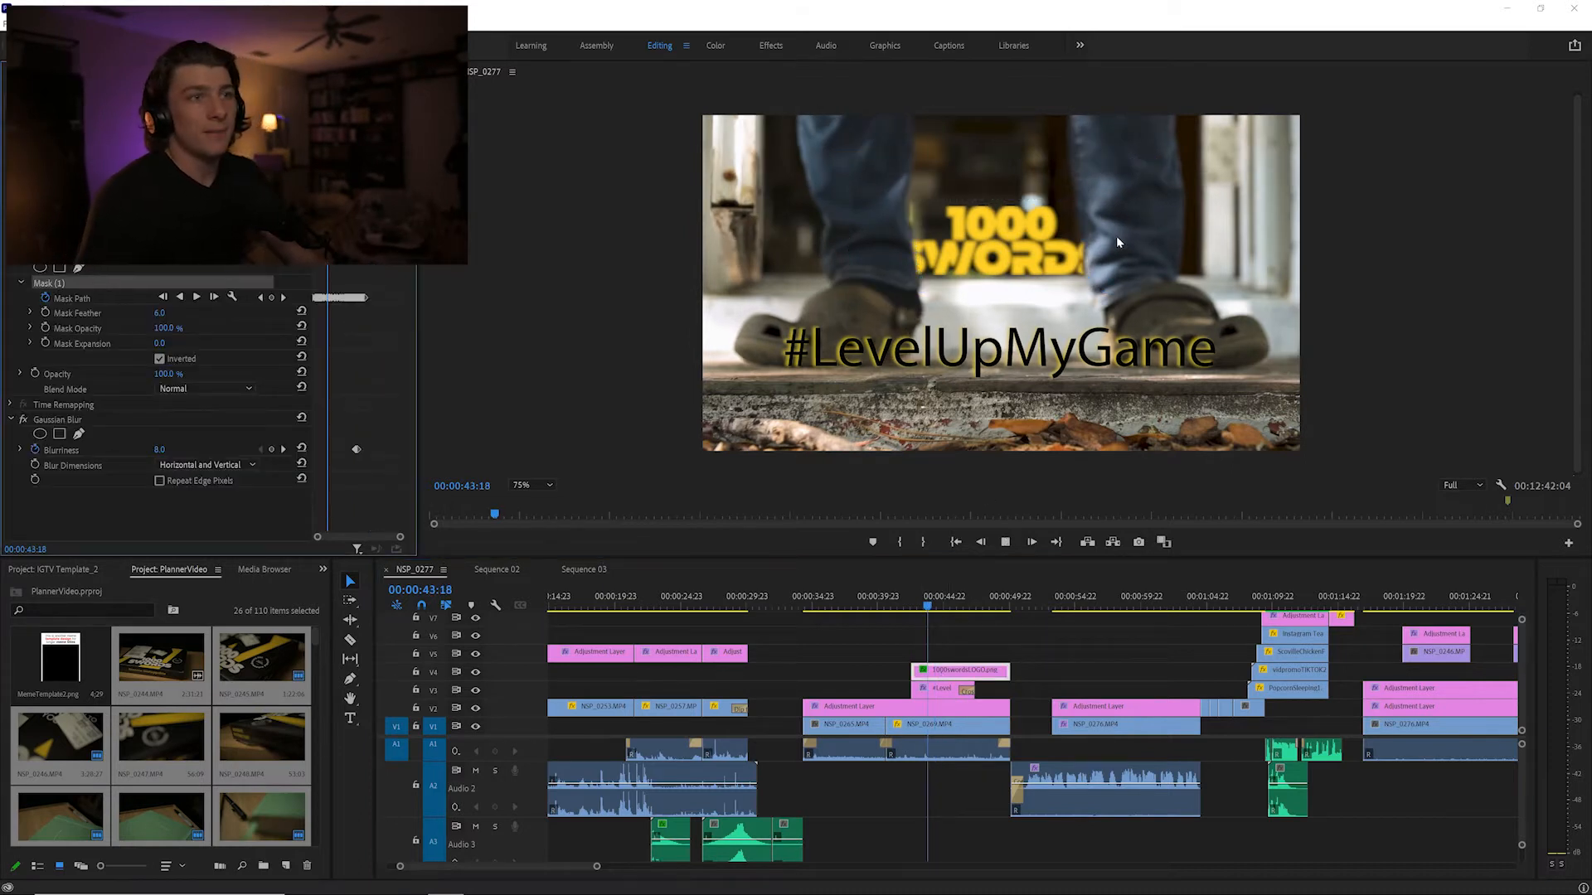
key("space")
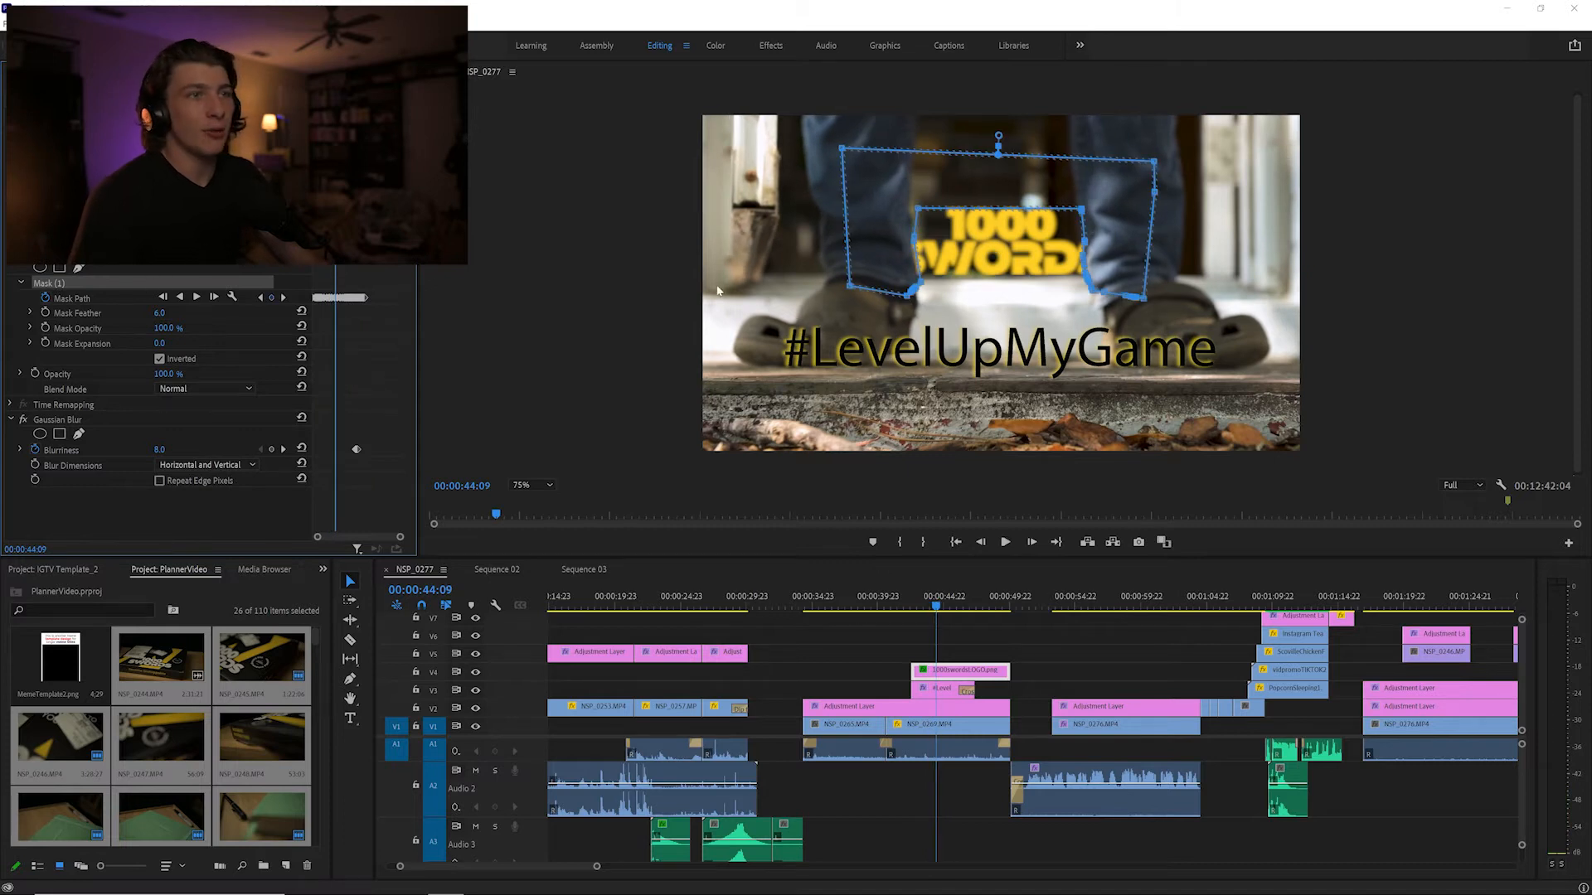
key("space")
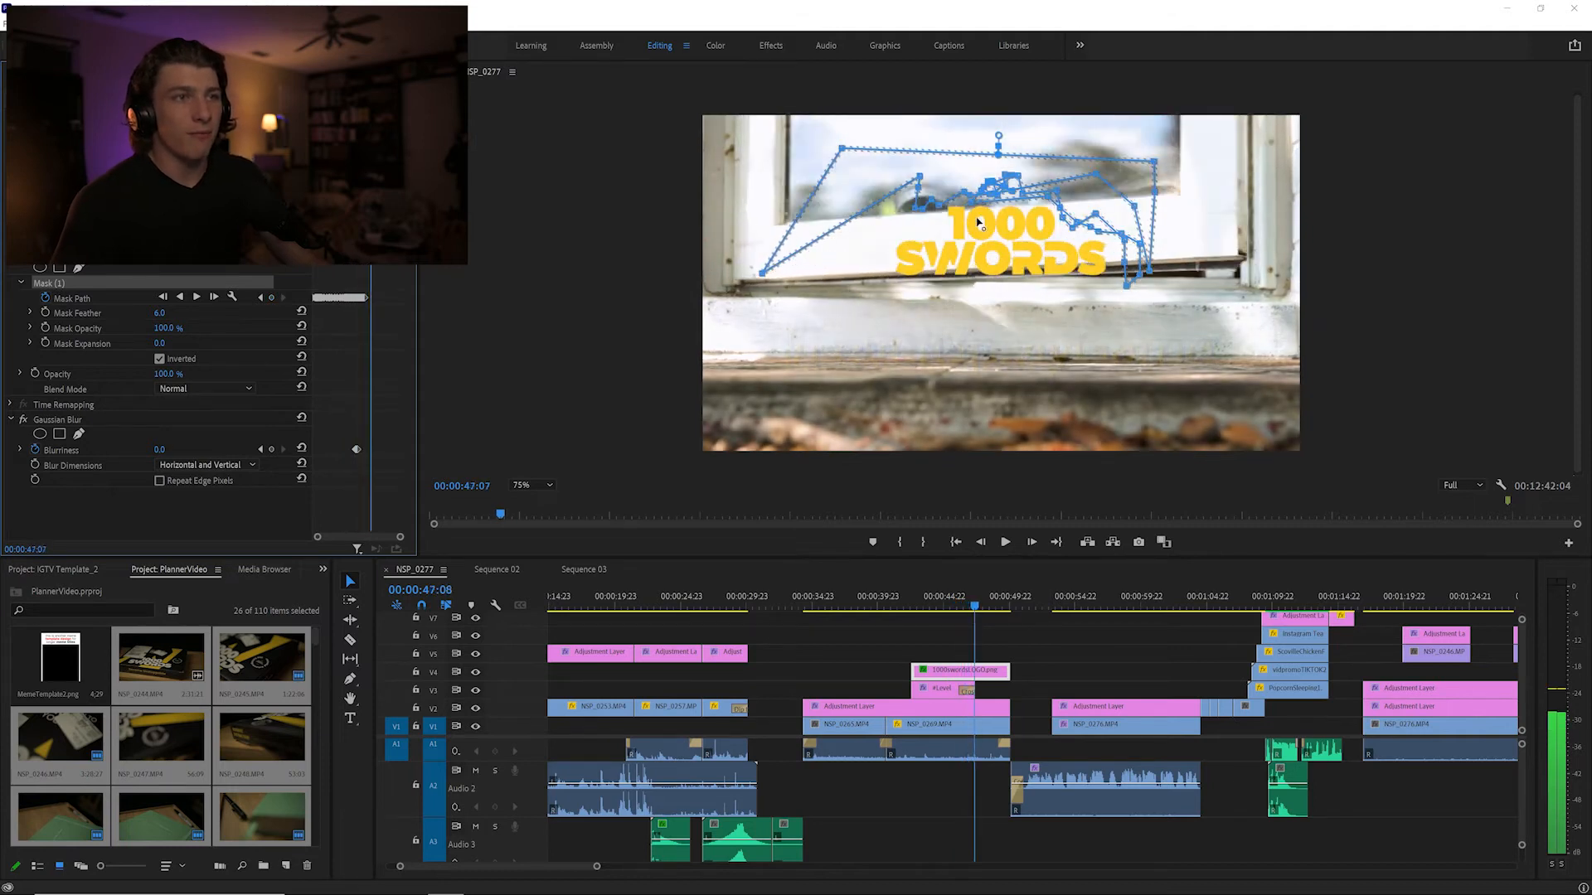
Replay the logo reveal from about 43 seconds through the cut to black, stopping near 52 seconds
left_click(917, 599)
key("space")
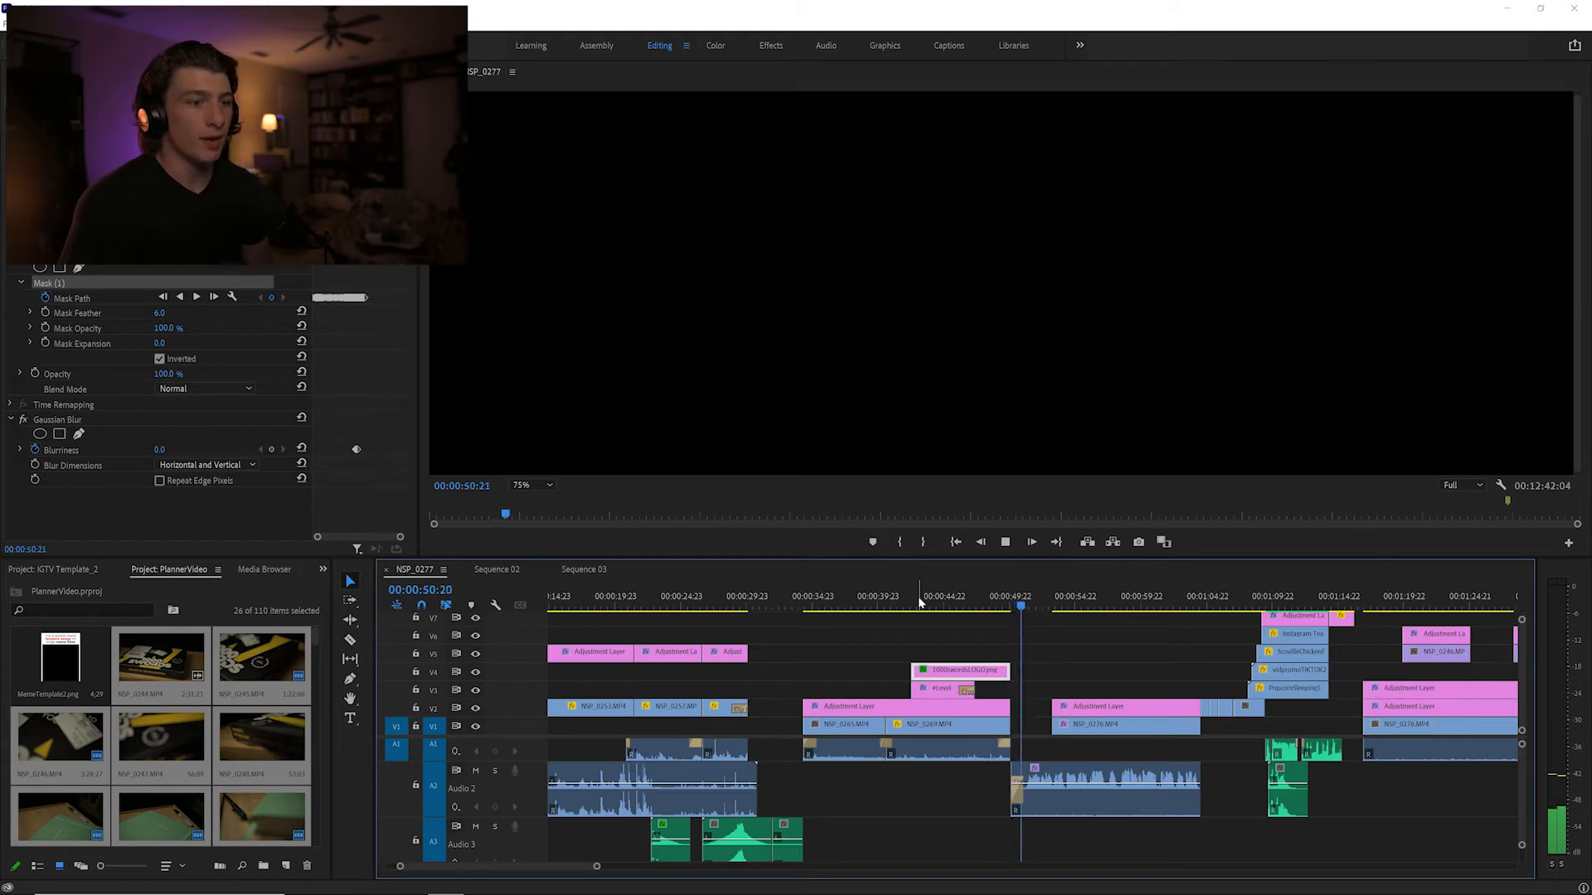
key("space")
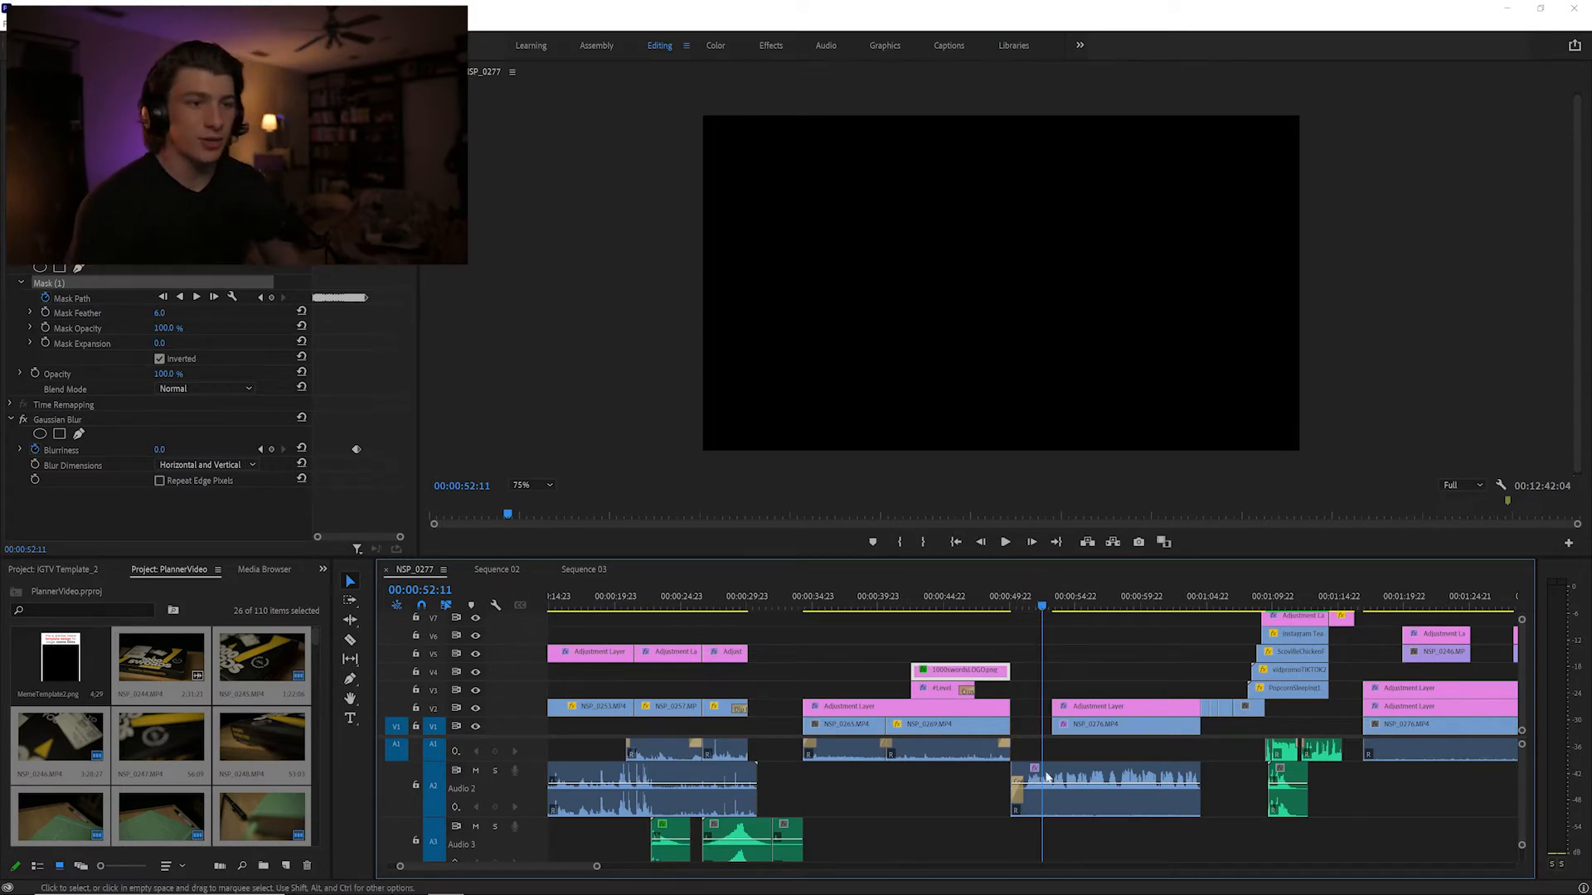
Play the following box presentation scene up to the driving shot at about 1:04
scroll(1090, 804, "down", 5)
key("space")
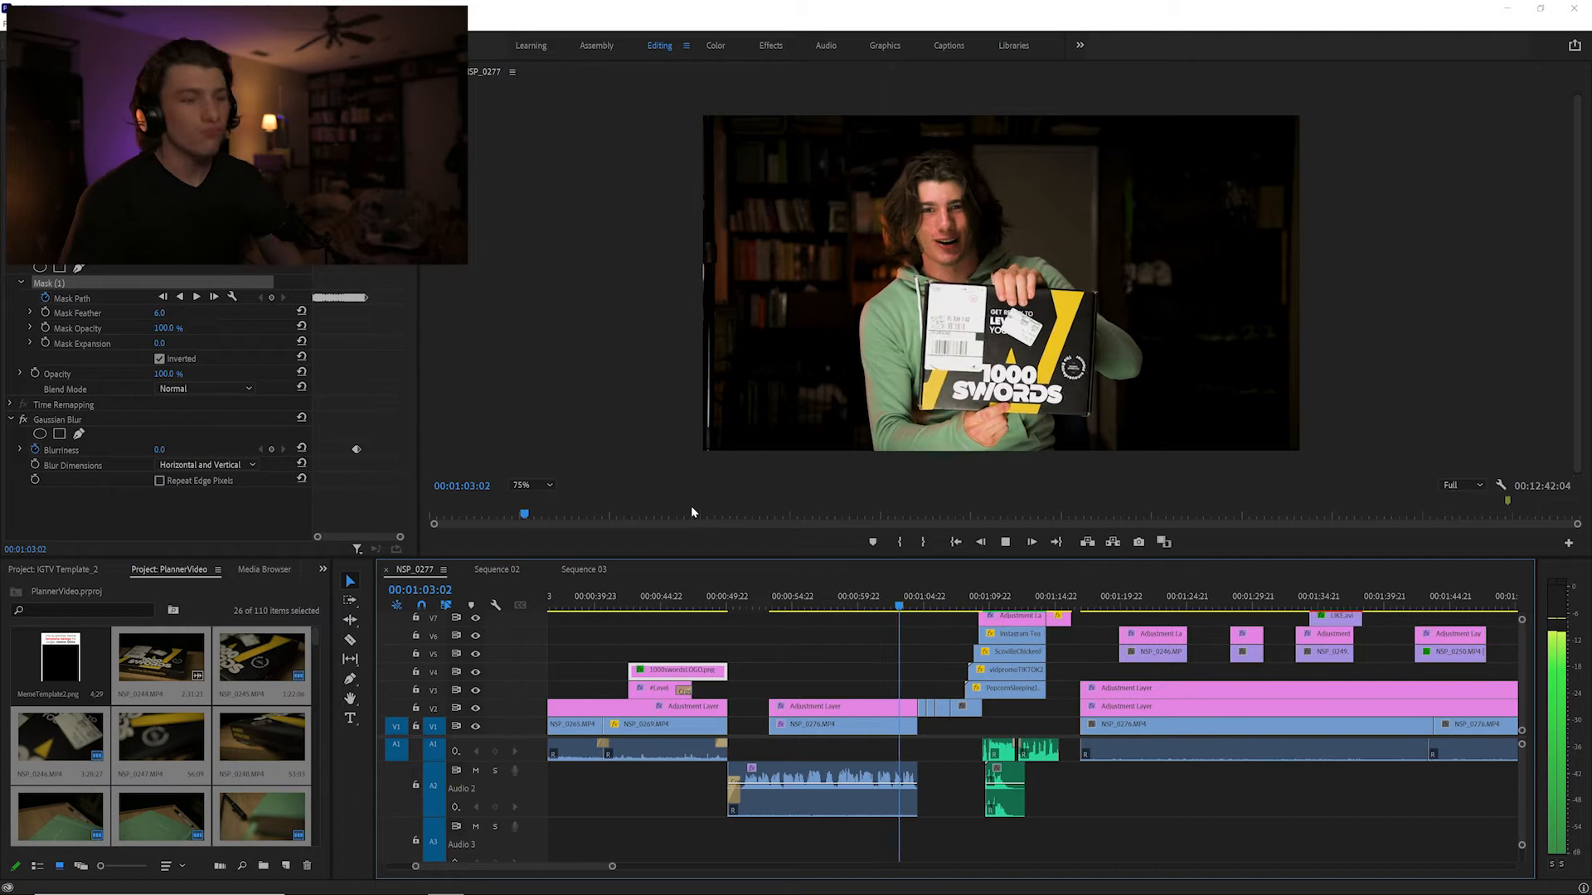
key("space")
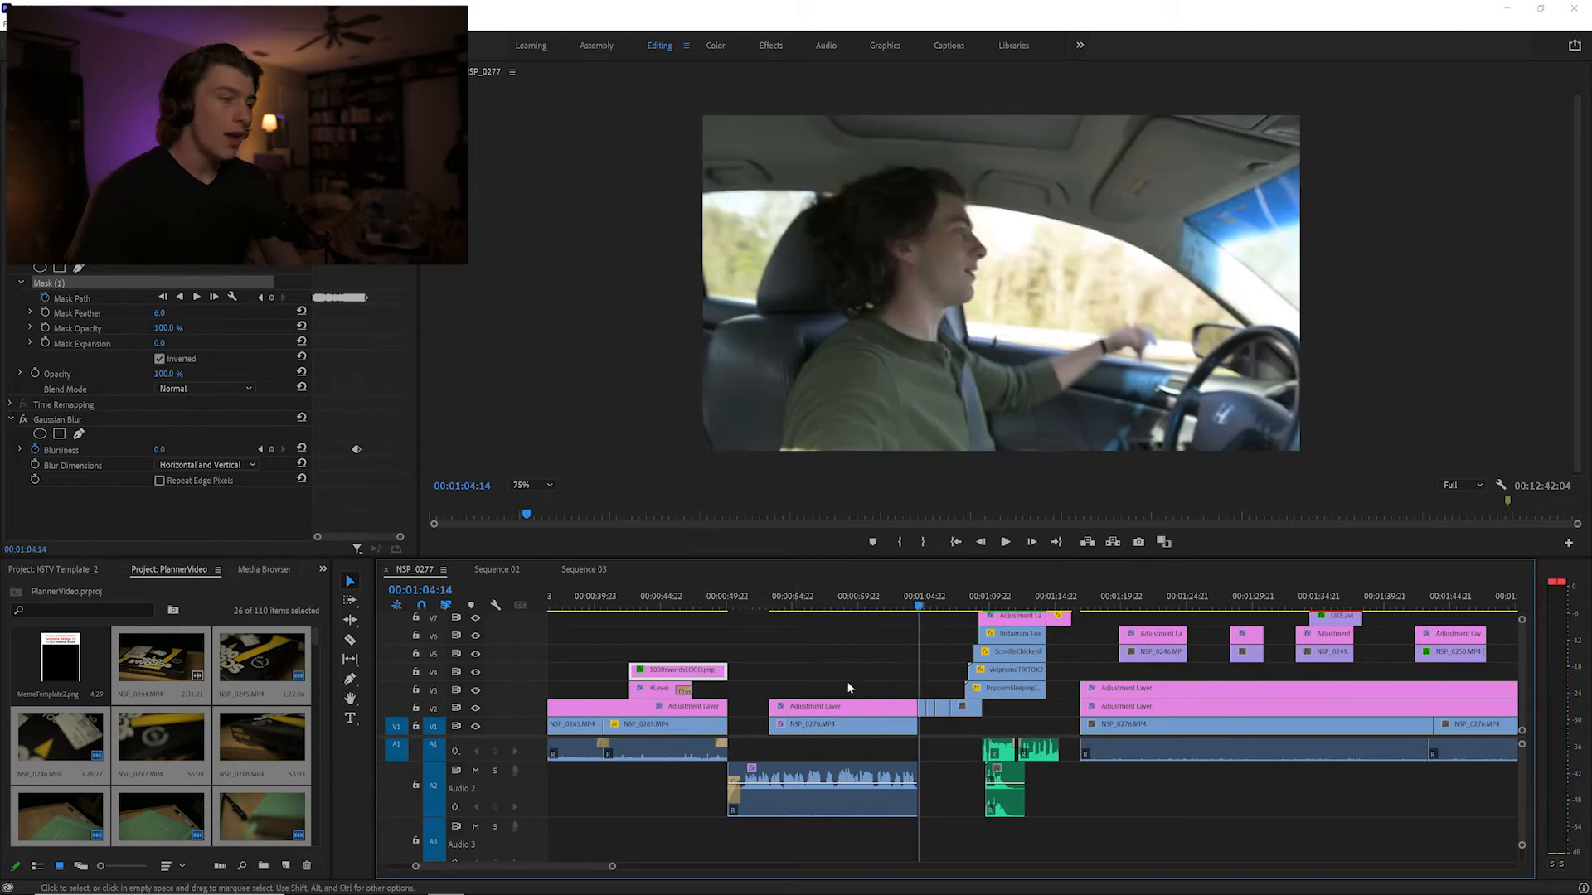
Select the first music clip on Audio 4 and play its start from about 53 seconds against the picture
scroll(908, 702, "left", 1)
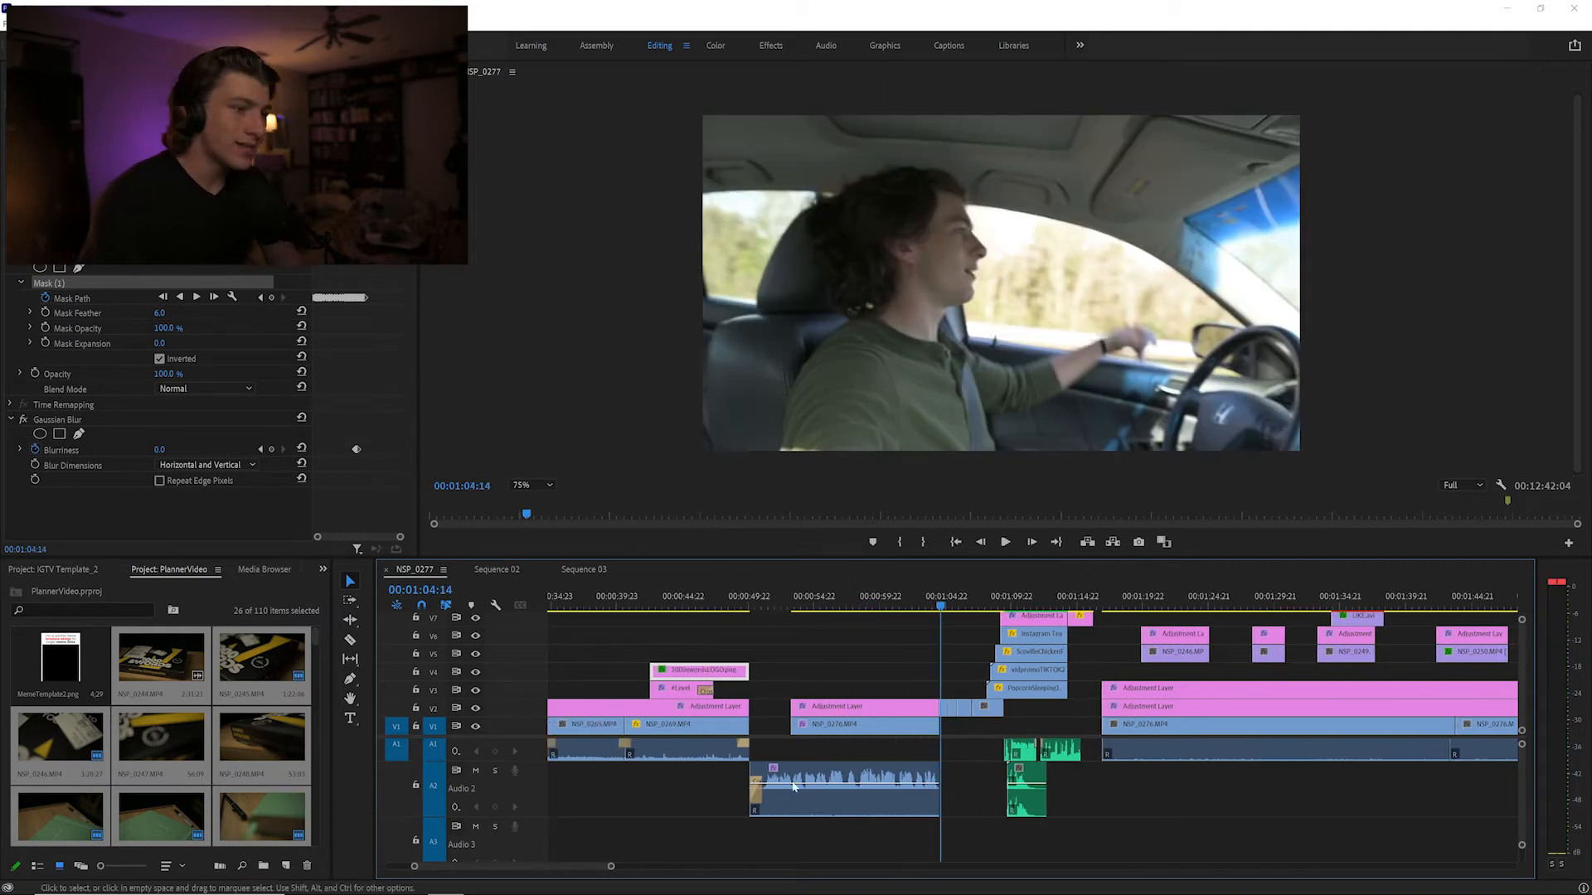
scroll(795, 776, "down", 3)
scroll(845, 792, "up", 2)
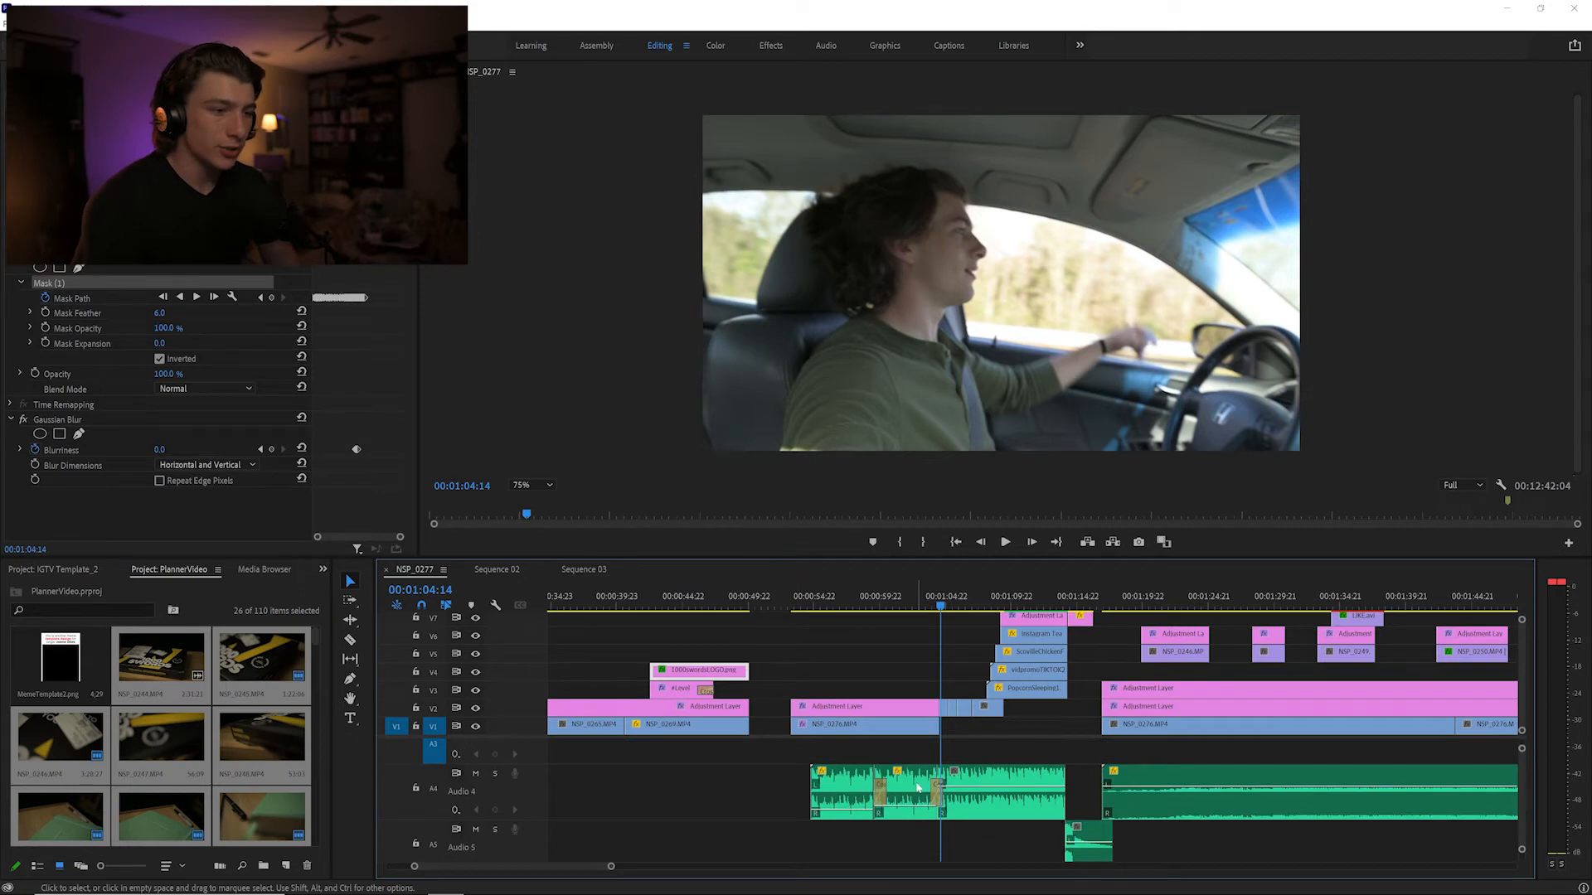
left_click(918, 788)
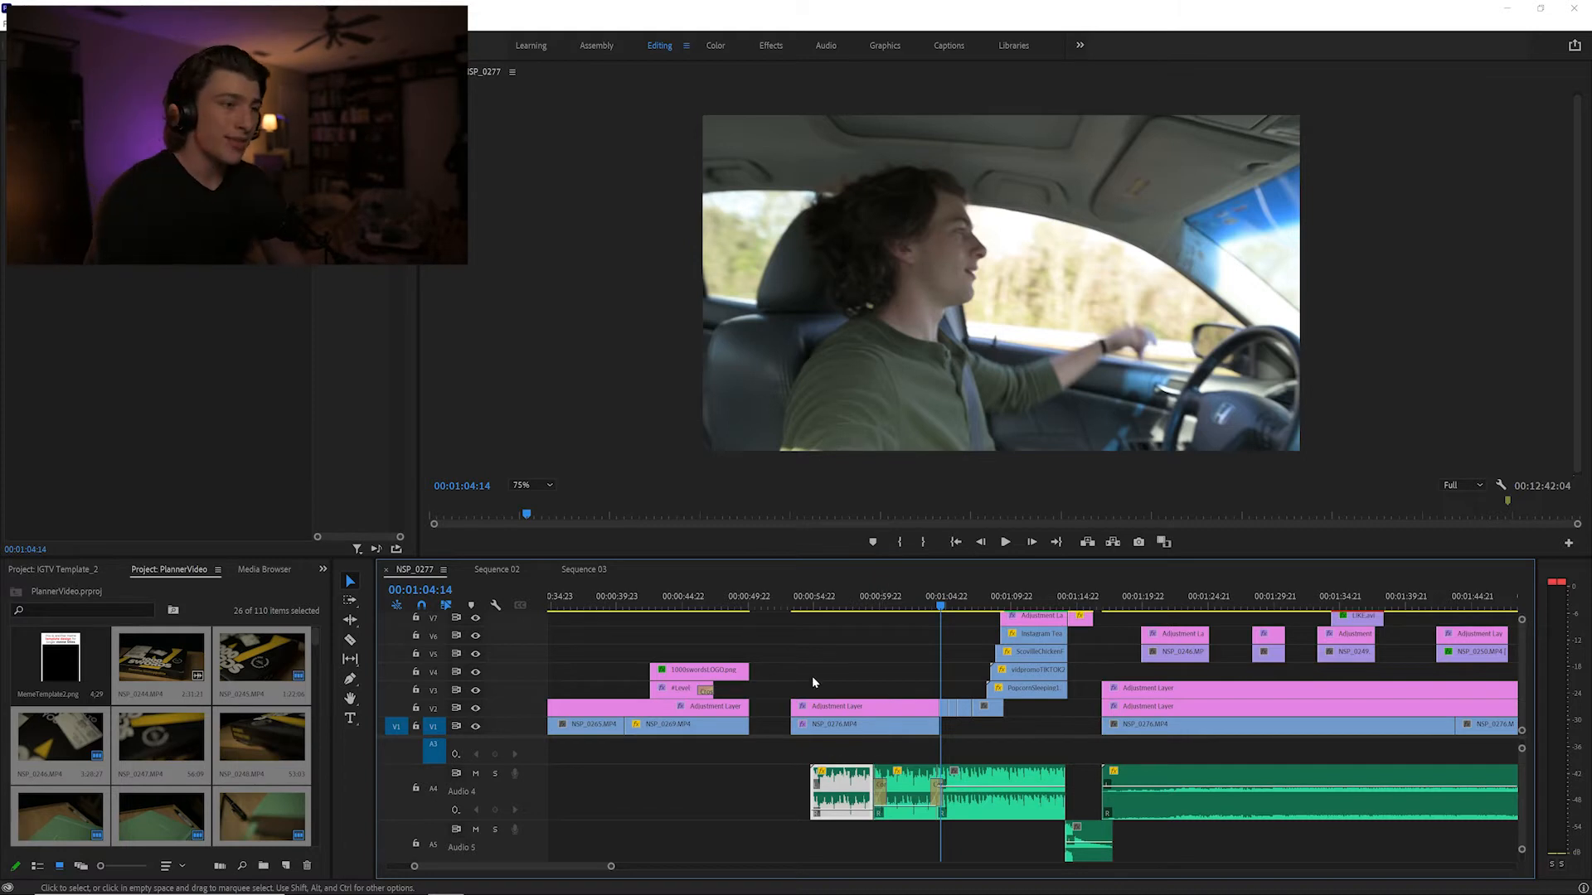
left_click(789, 598)
key("space")
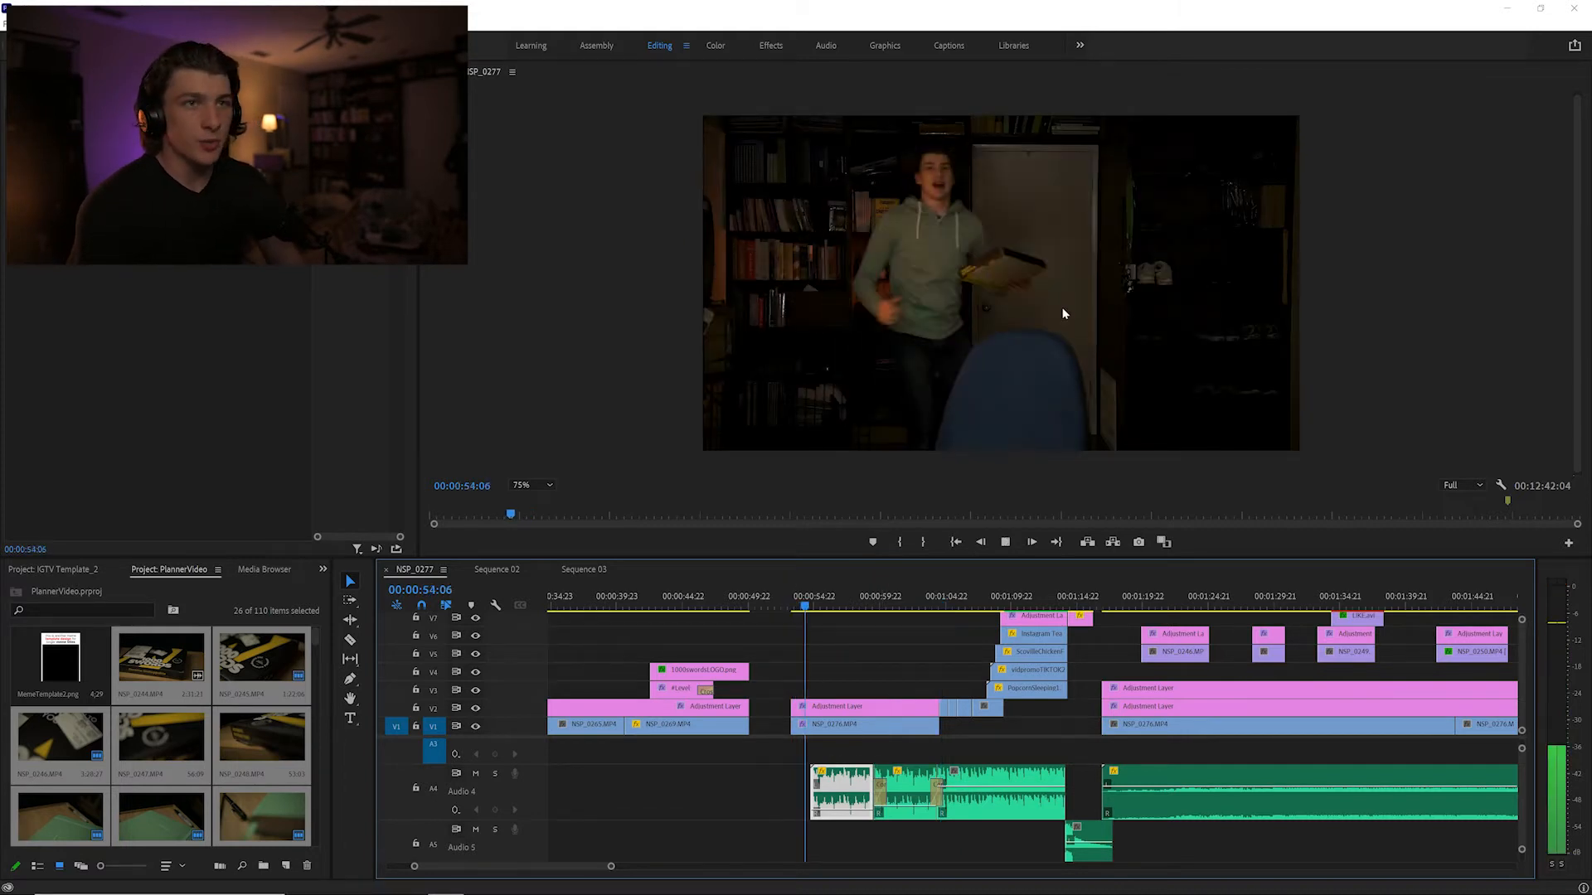
key("space")
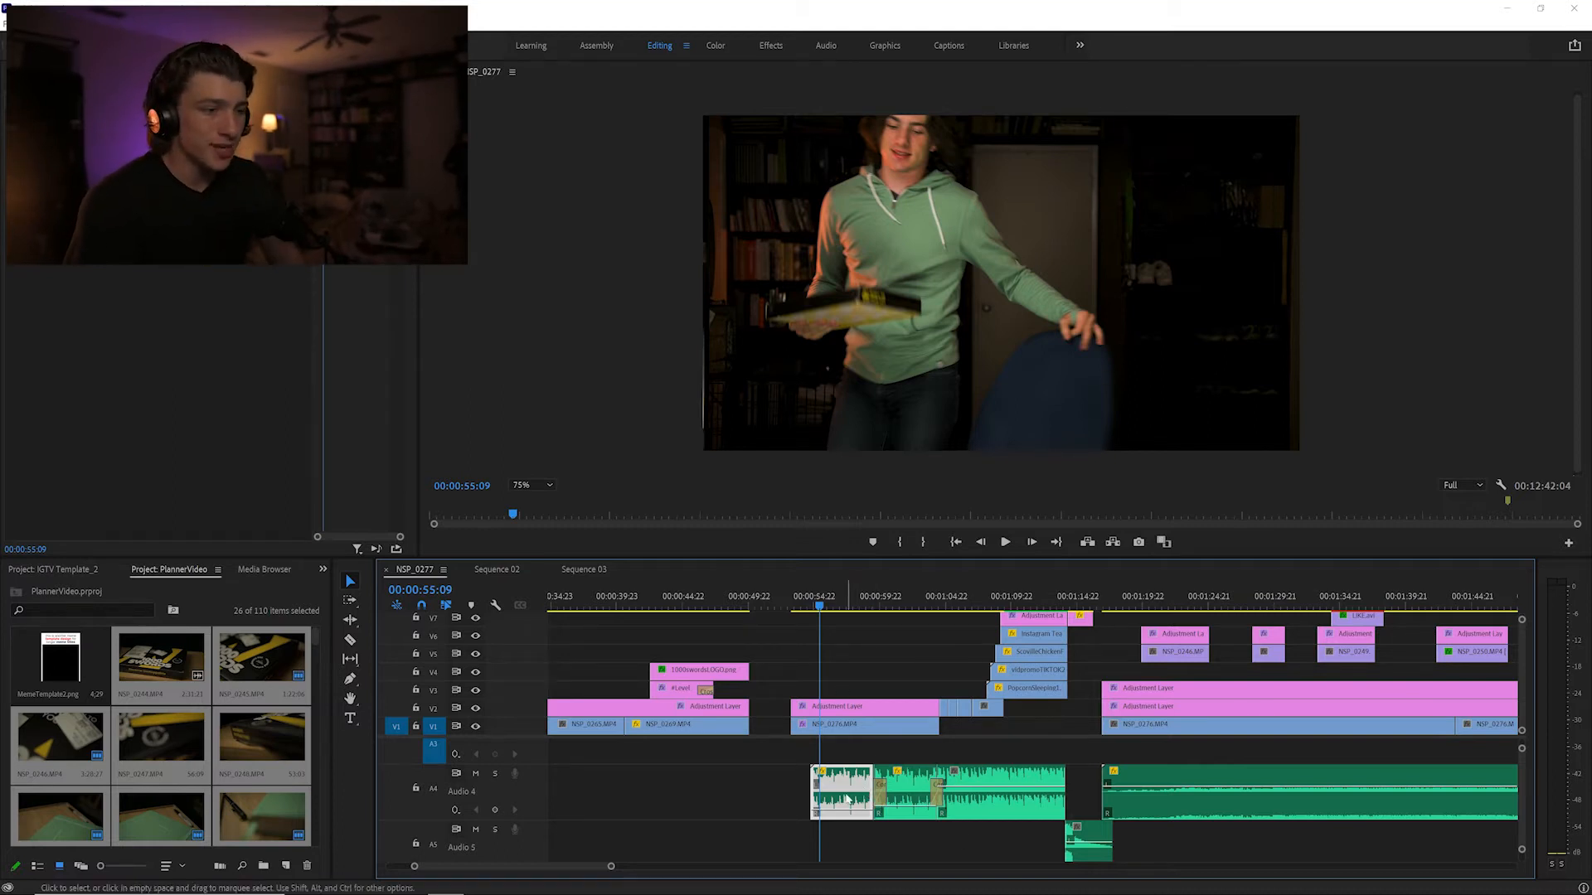
Examine the first music clip's transition into the second up close on Audio 4, playing through to about 1:01
left_click_drag(609, 868, 569, 857)
scroll(1152, 644, "down", 5)
key("space")
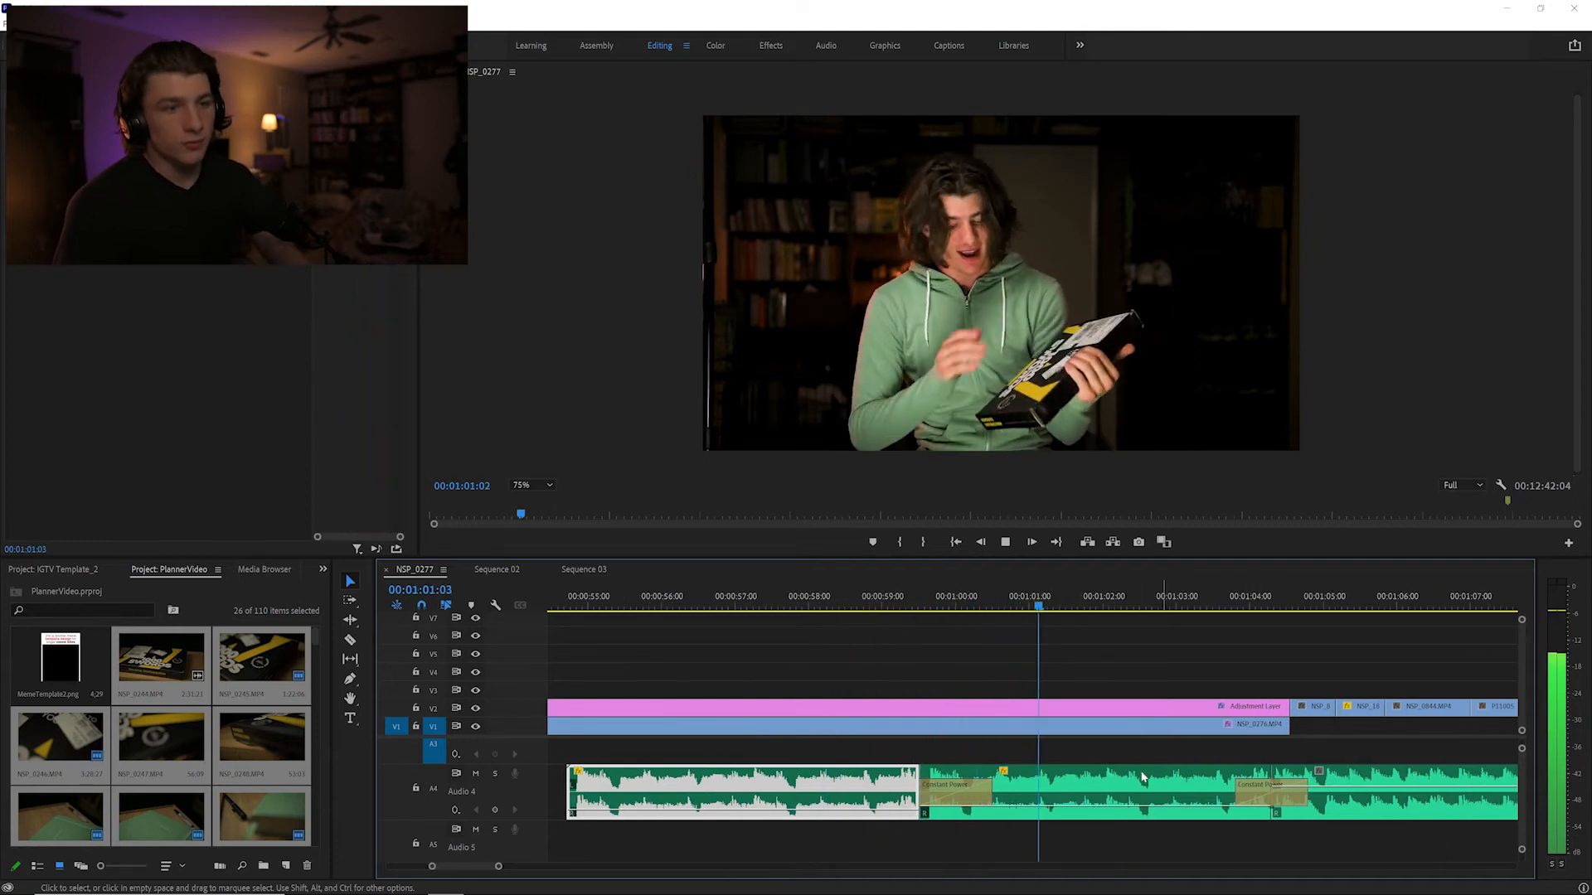
key("space")
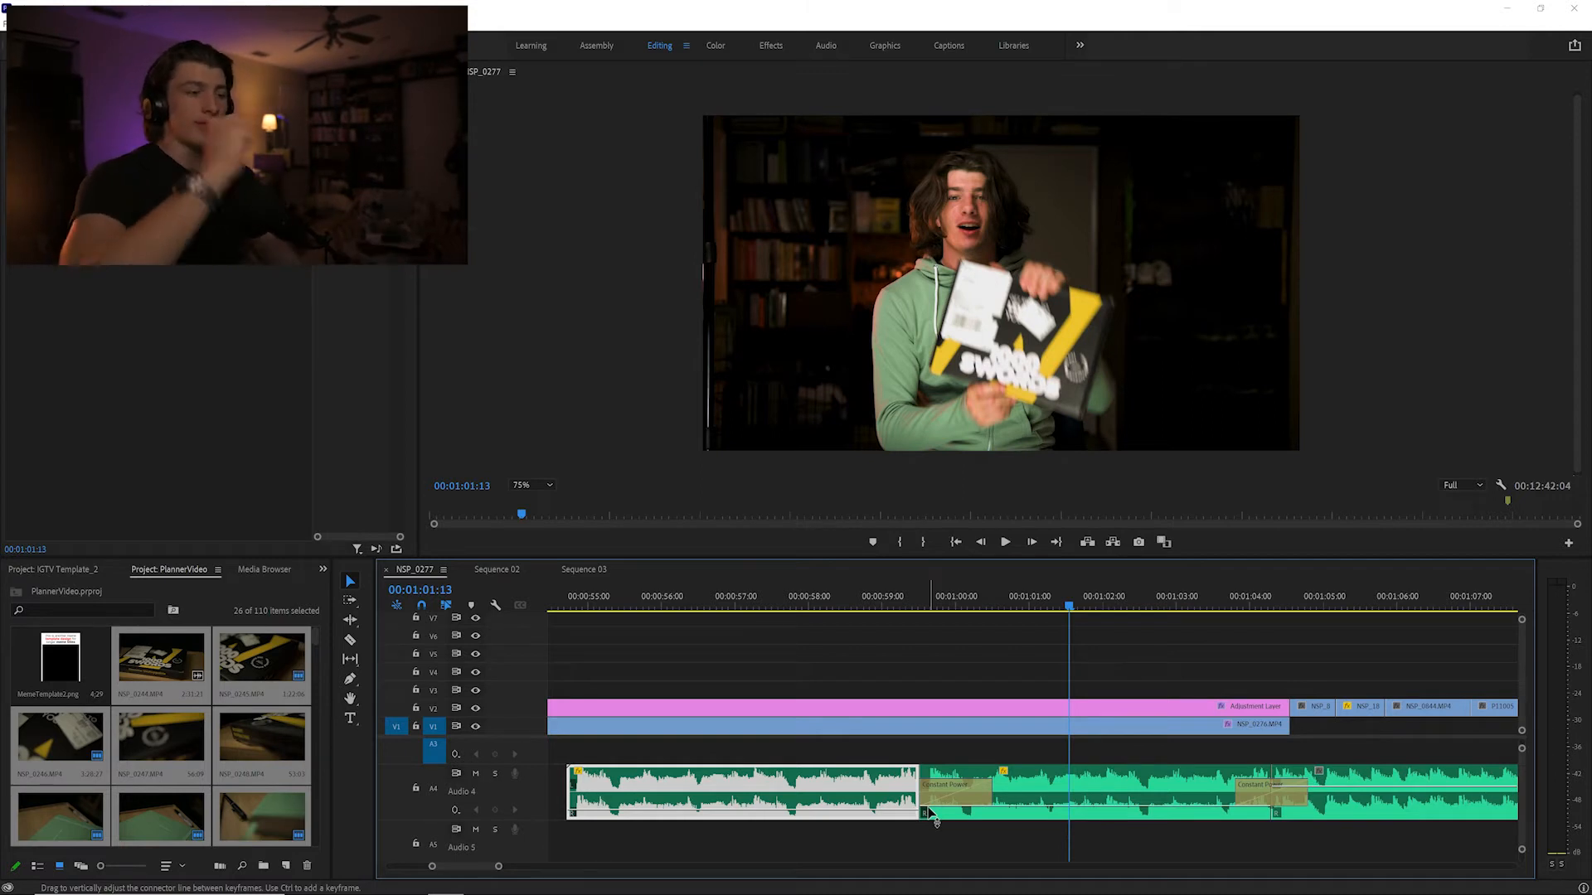
Inspect the remaining music cuts on Audio 4, playing from 1:02:20 through the montage to the 1000 Swords end logo
scroll(782, 742, "right", 5)
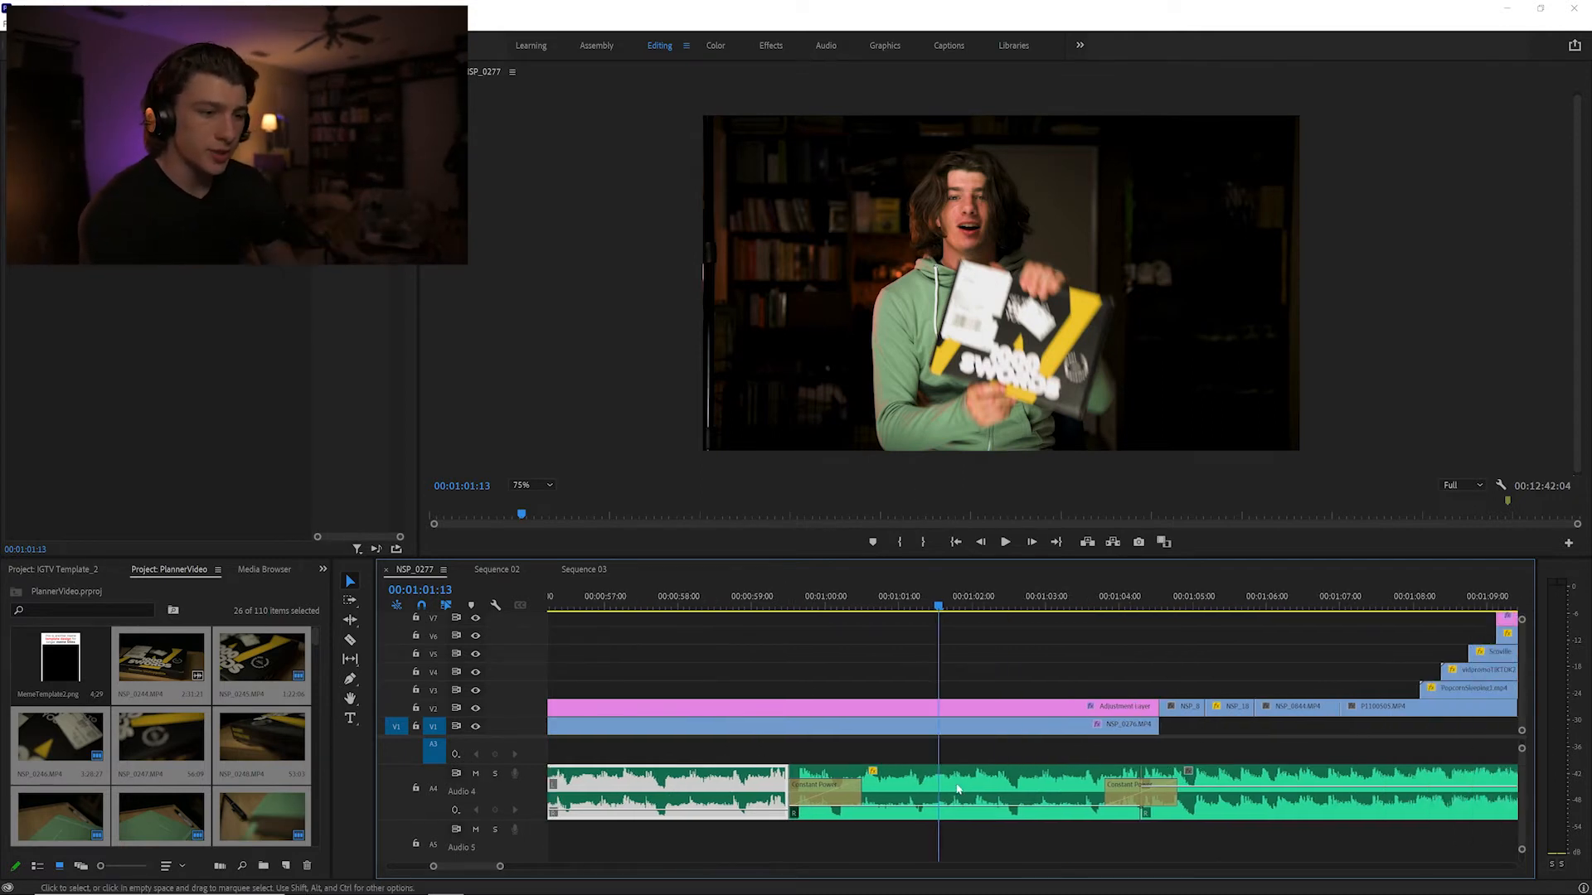
scroll(927, 810, "right", 5)
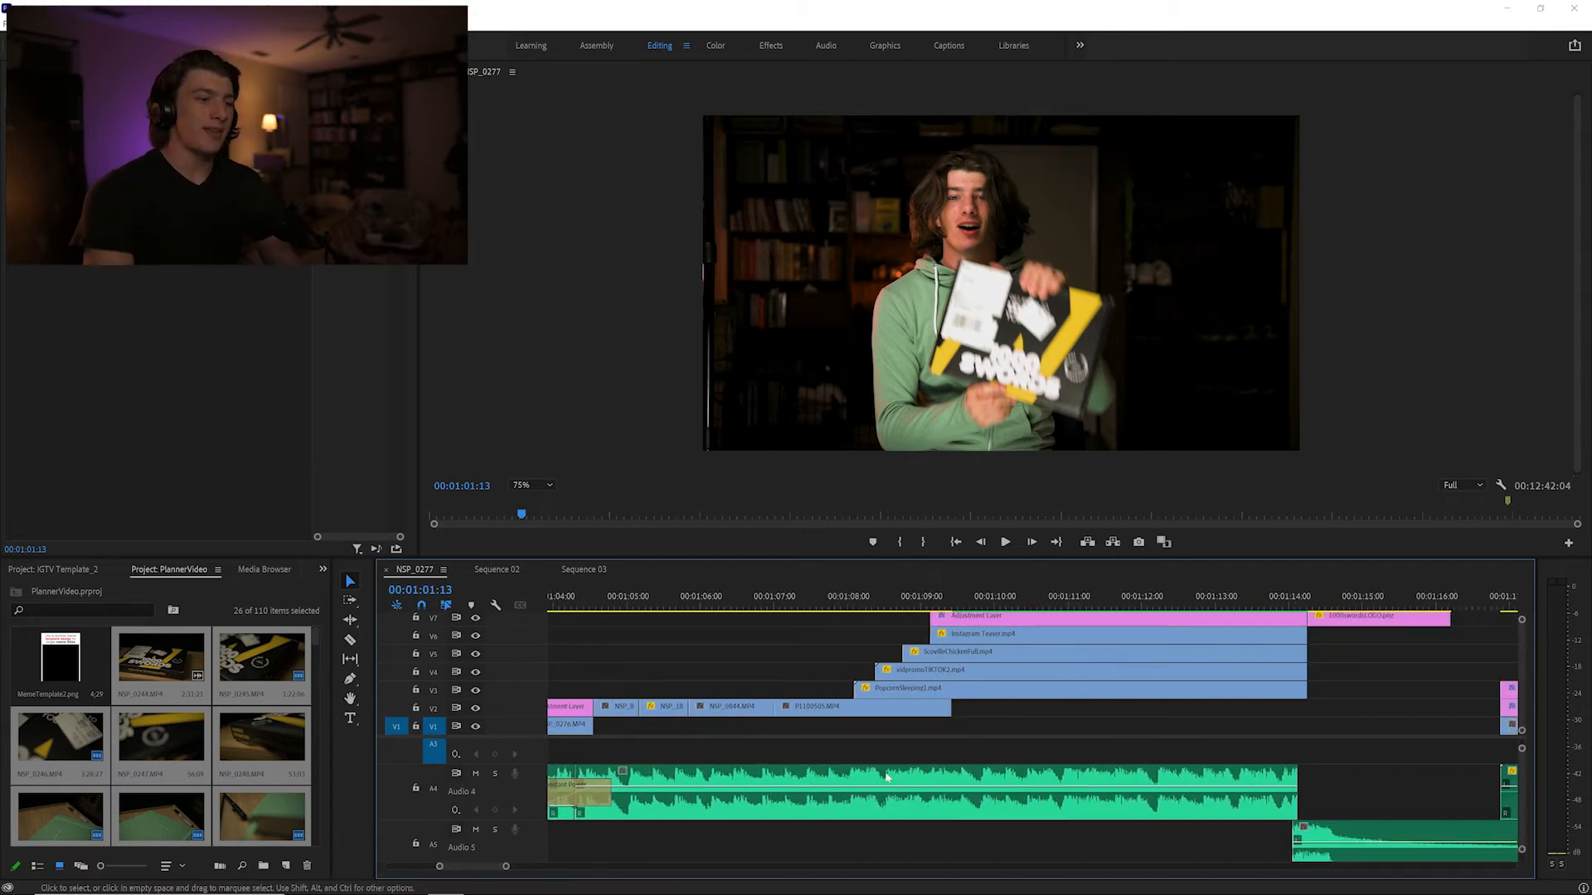
scroll(856, 763, "left", 6)
scroll(856, 764, "left", 2)
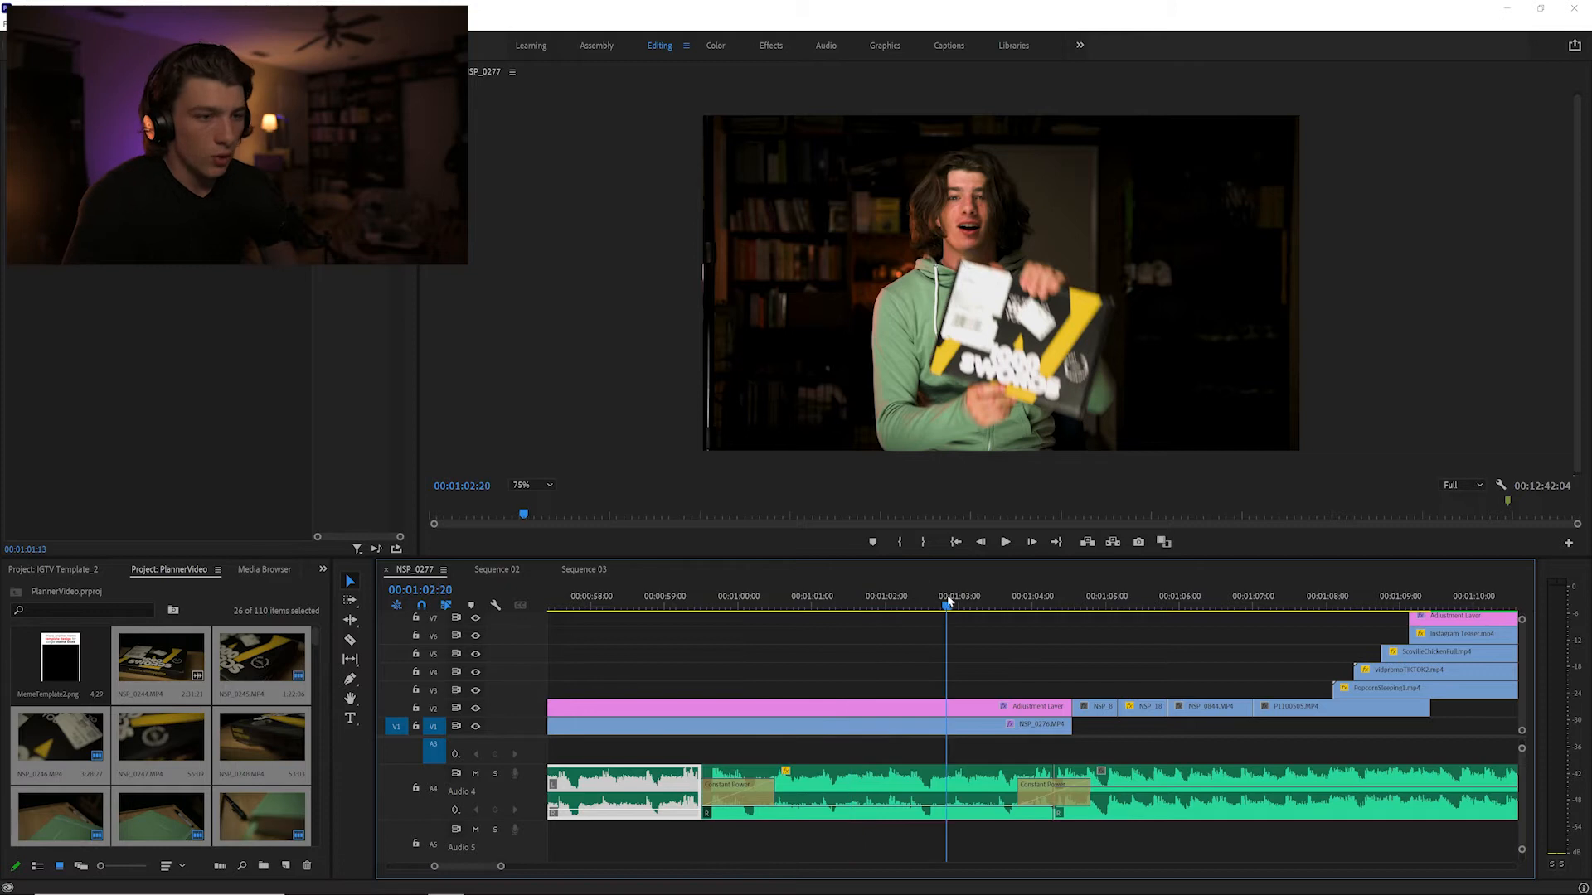
key("space")
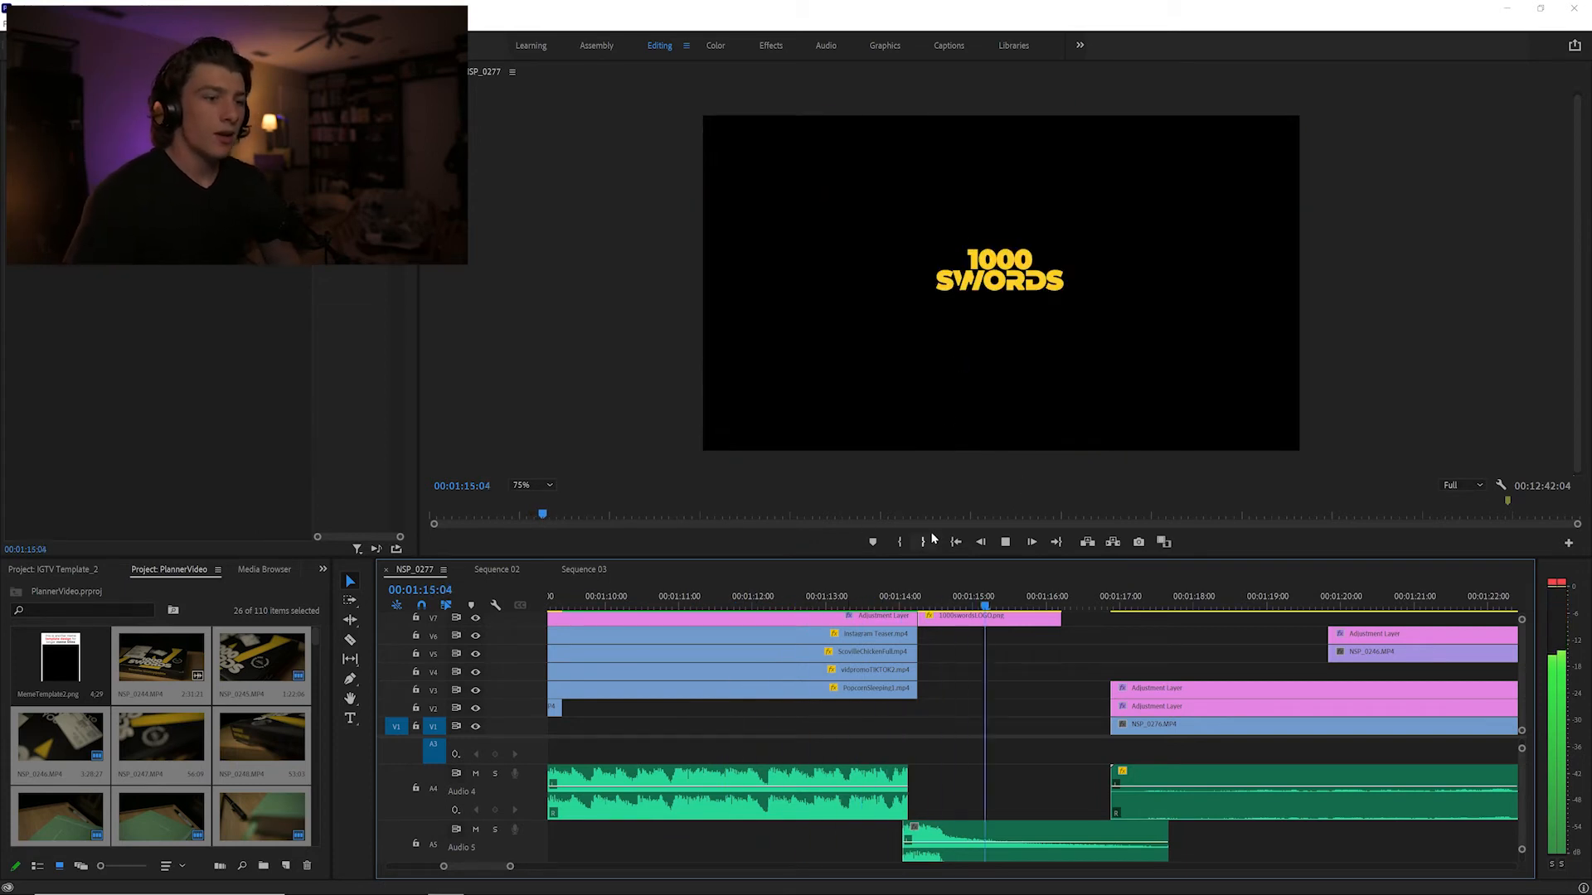
key("space")
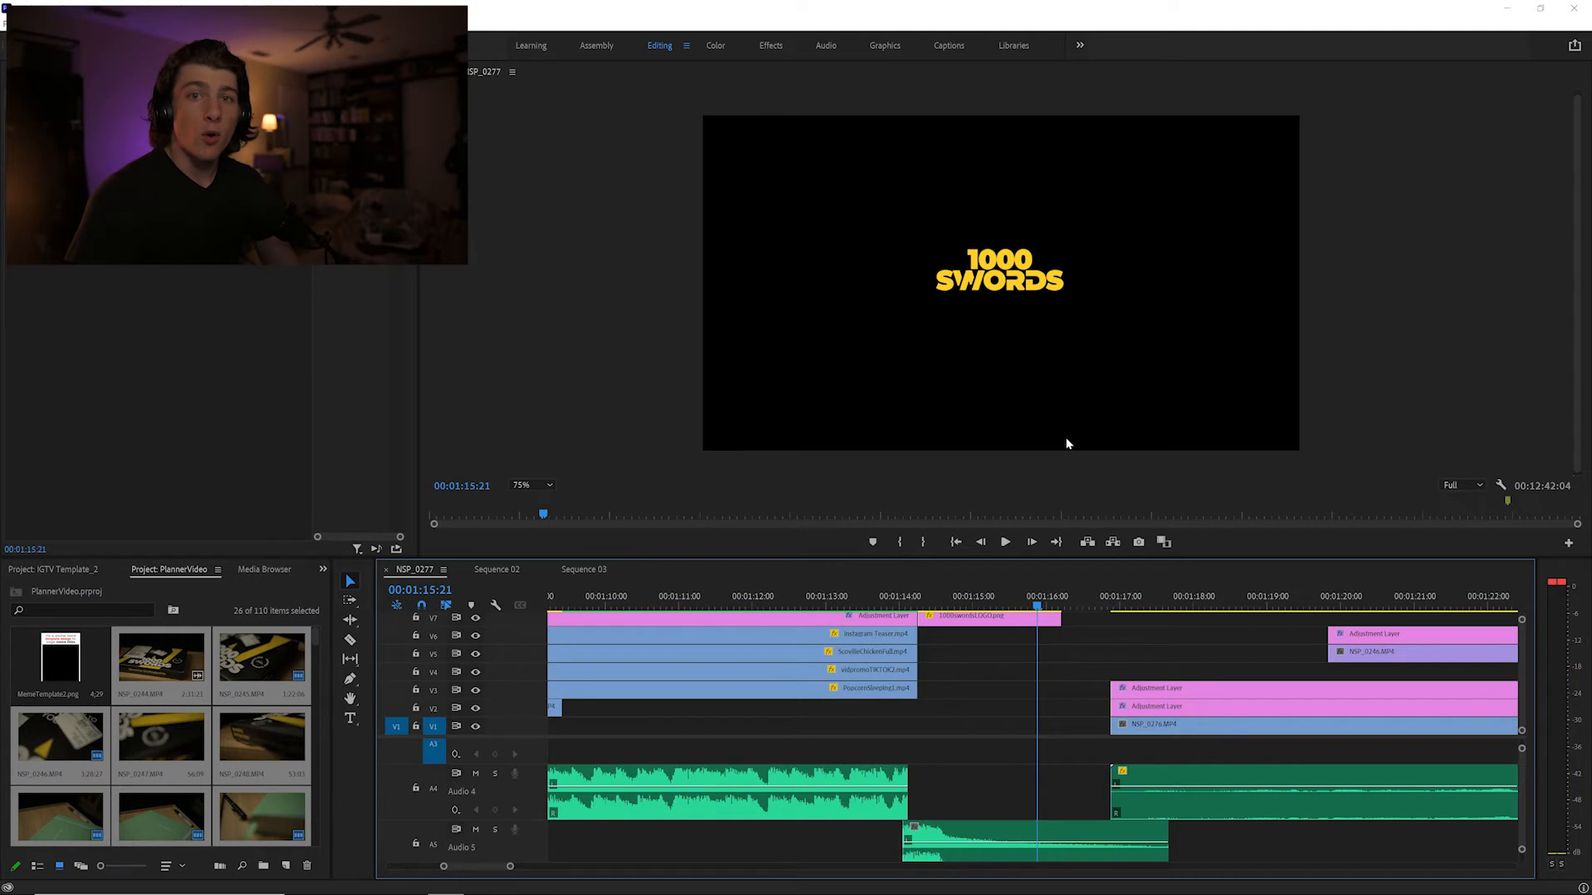
Review the four-way split-screen montage from about 1:07 up to the Become Unstoppable title over the stacked video clips
scroll(769, 746, "up", 6)
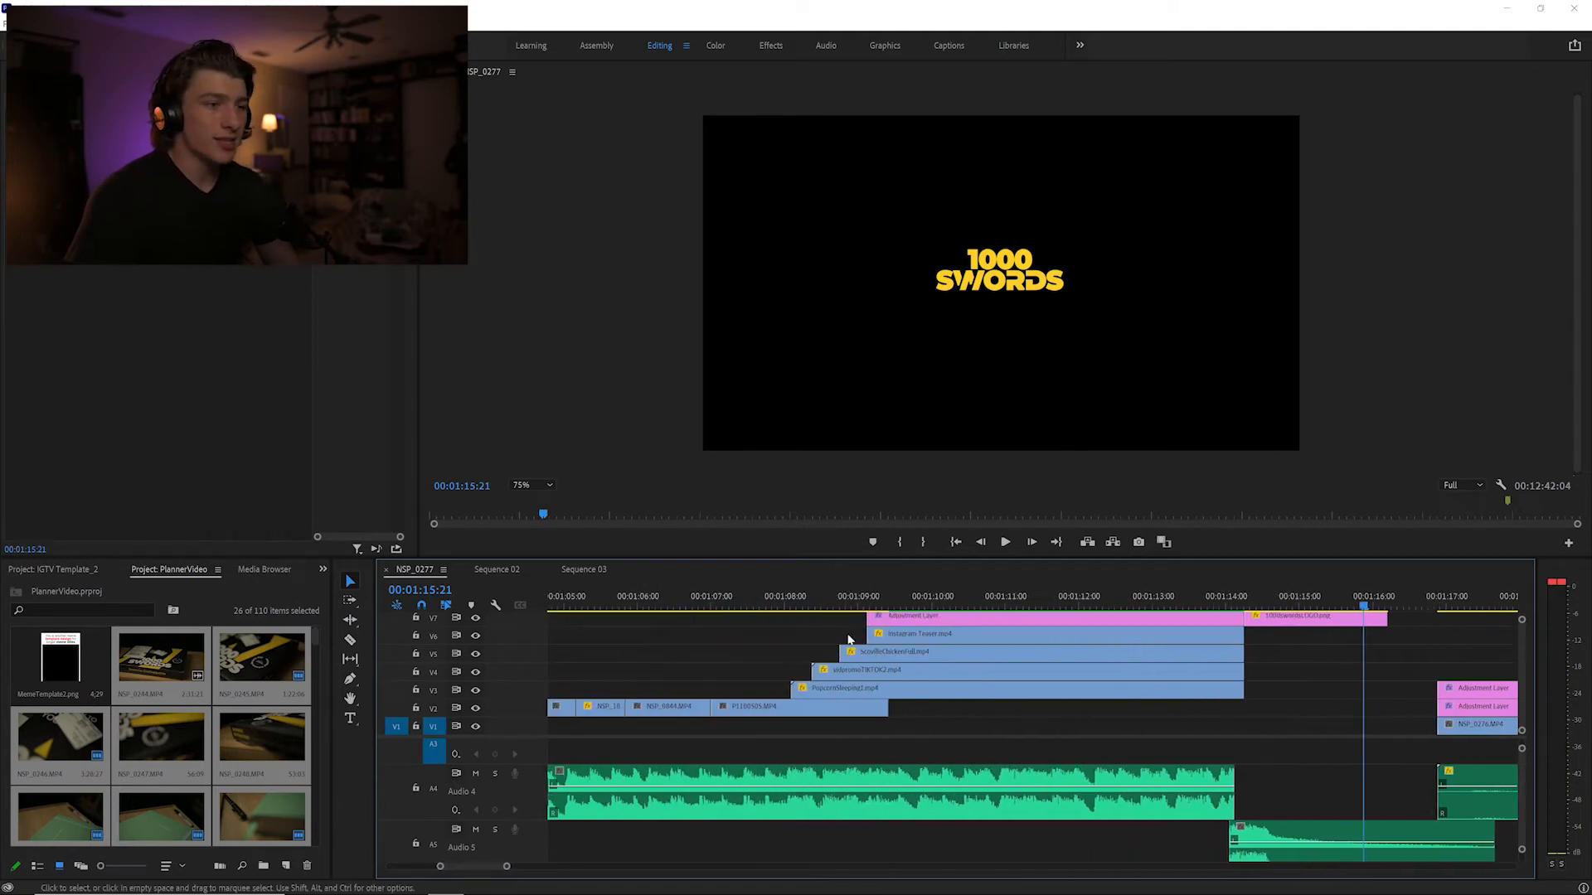
left_click_drag(853, 601, 733, 590)
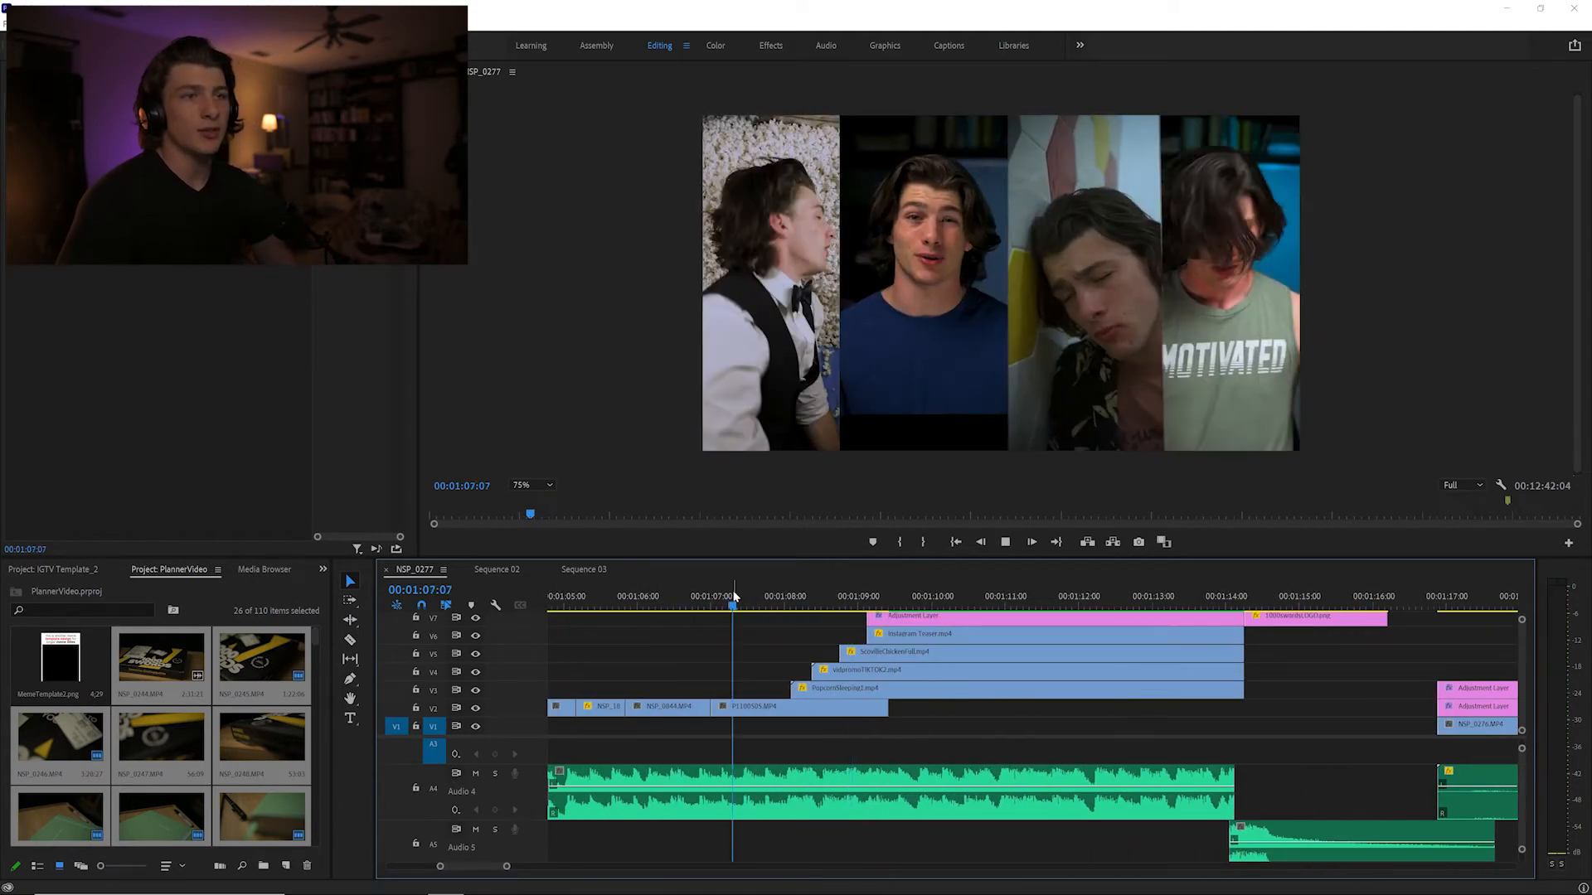
key("space")
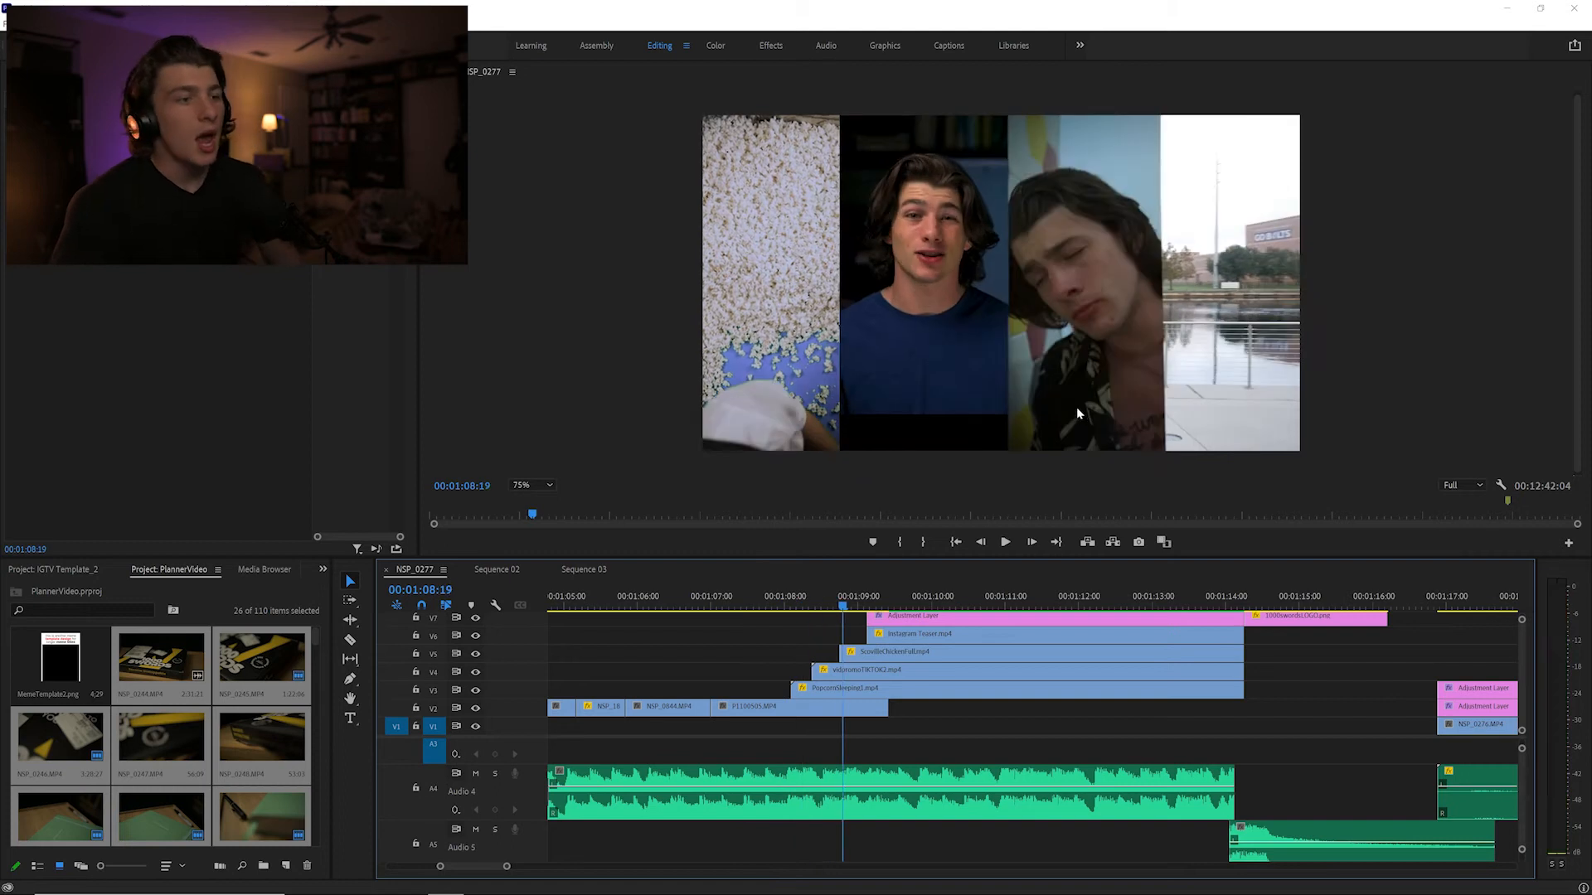
key("space")
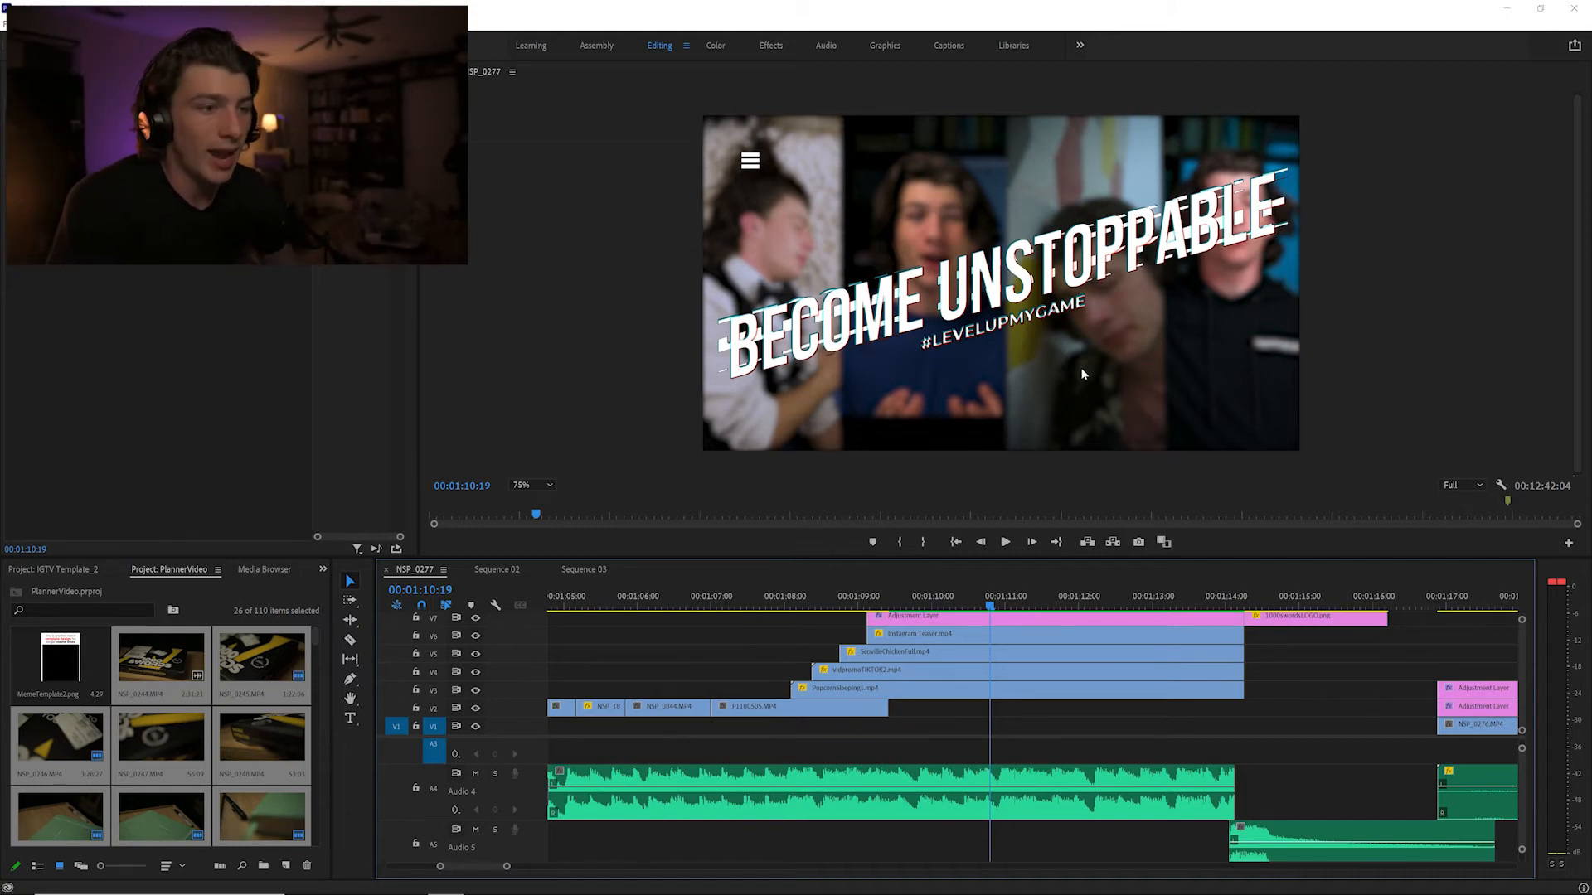
Compare the last montage music clip on Audio 4 with the Audio 5 ending effect, playing from 1:10:19 through the end logo
scroll(914, 683, "down", 2)
left_click(1179, 829)
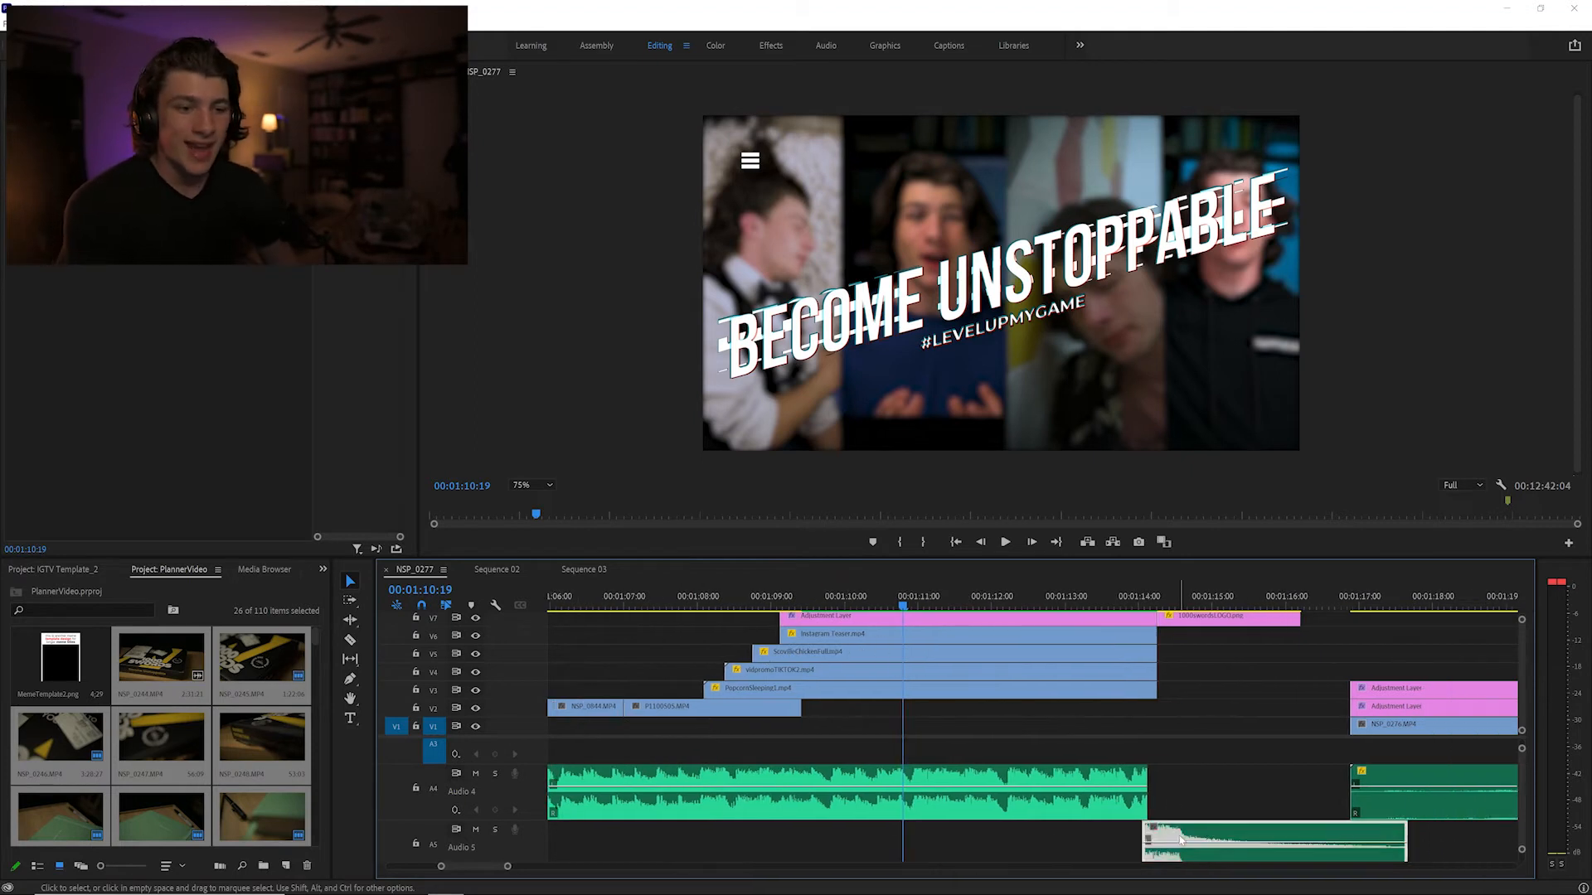
left_click(984, 788)
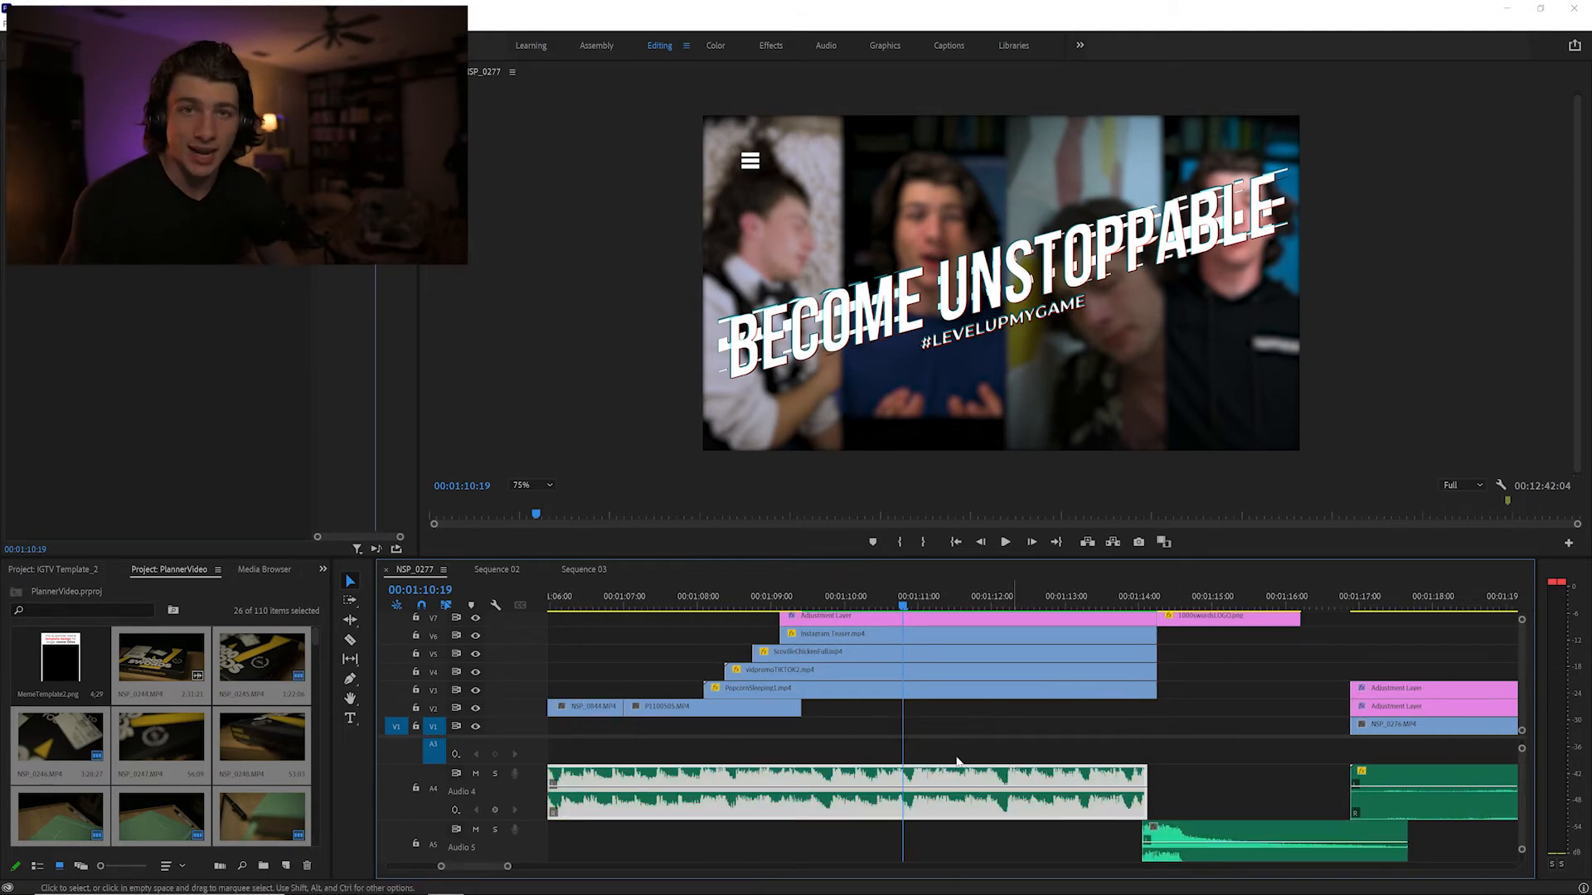
left_click(1187, 833)
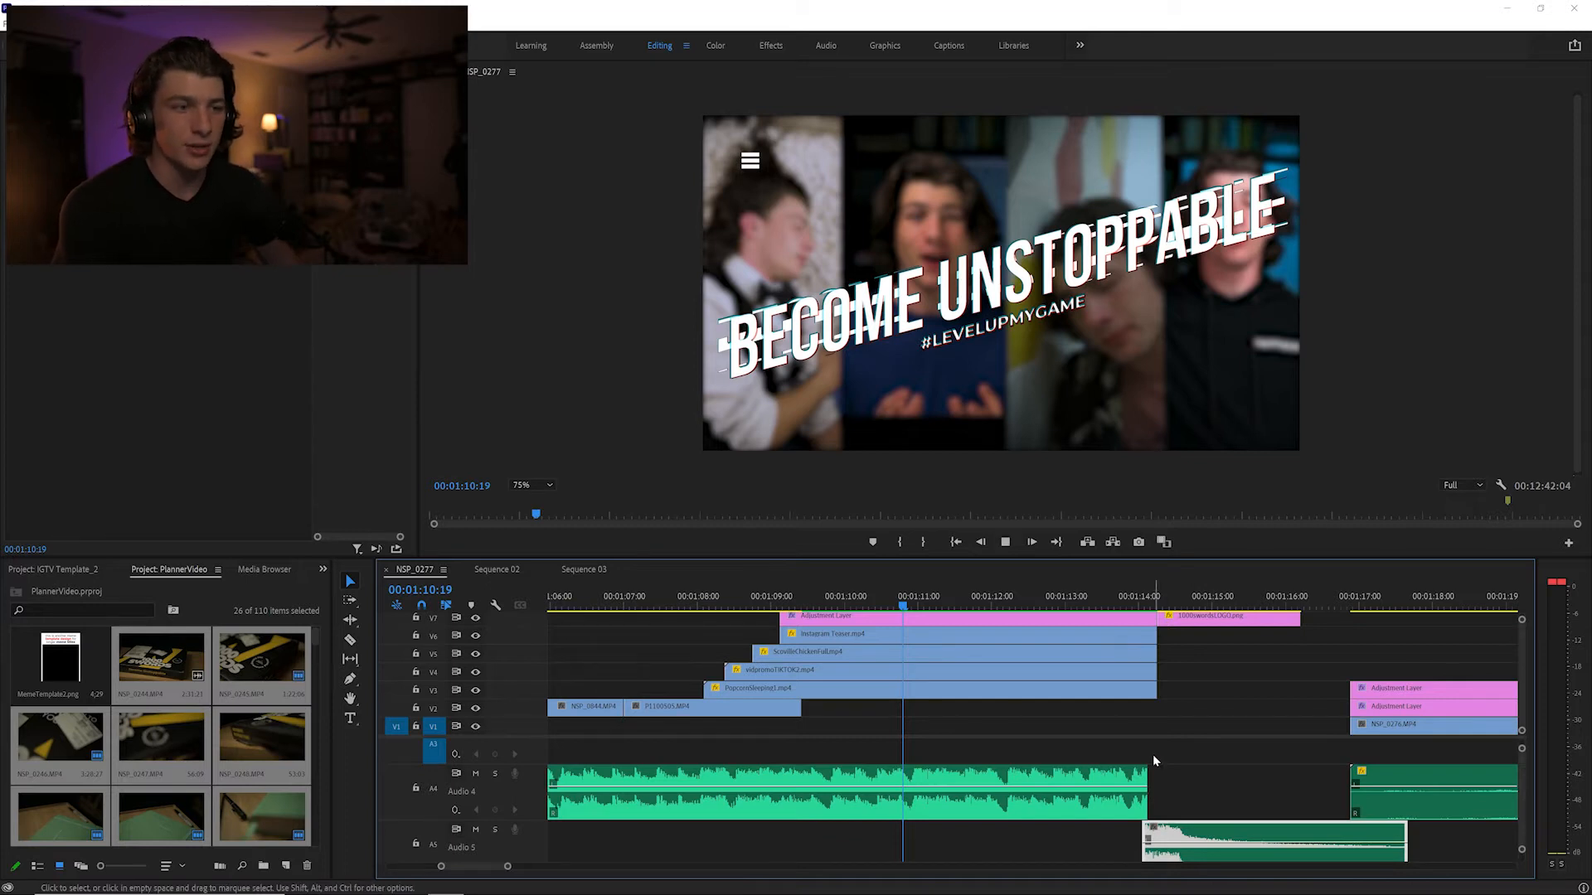
key("space")
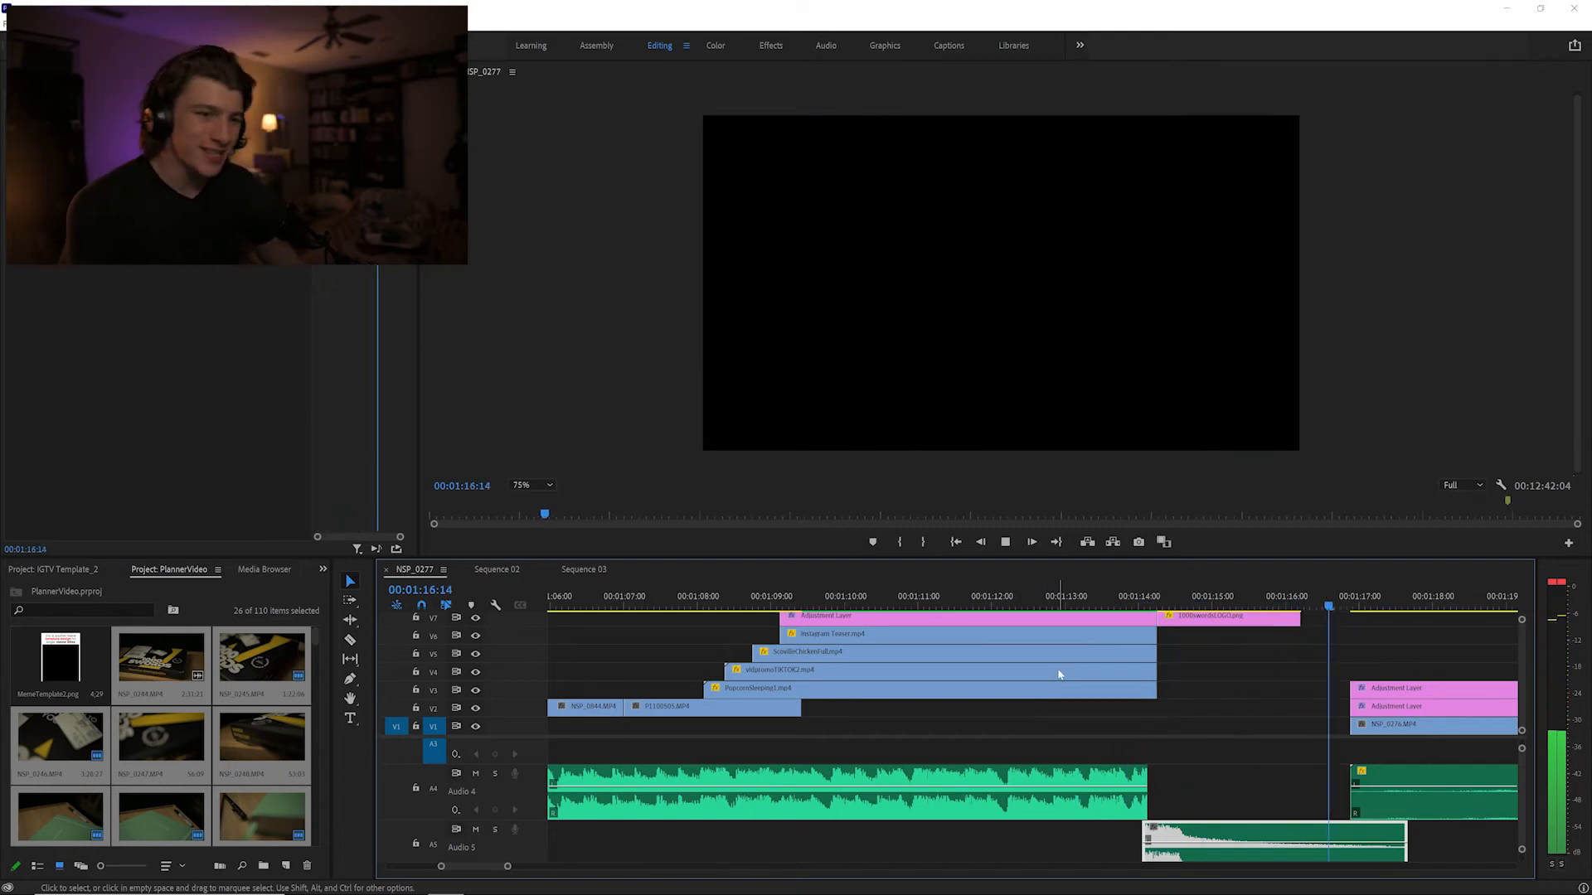
key("space")
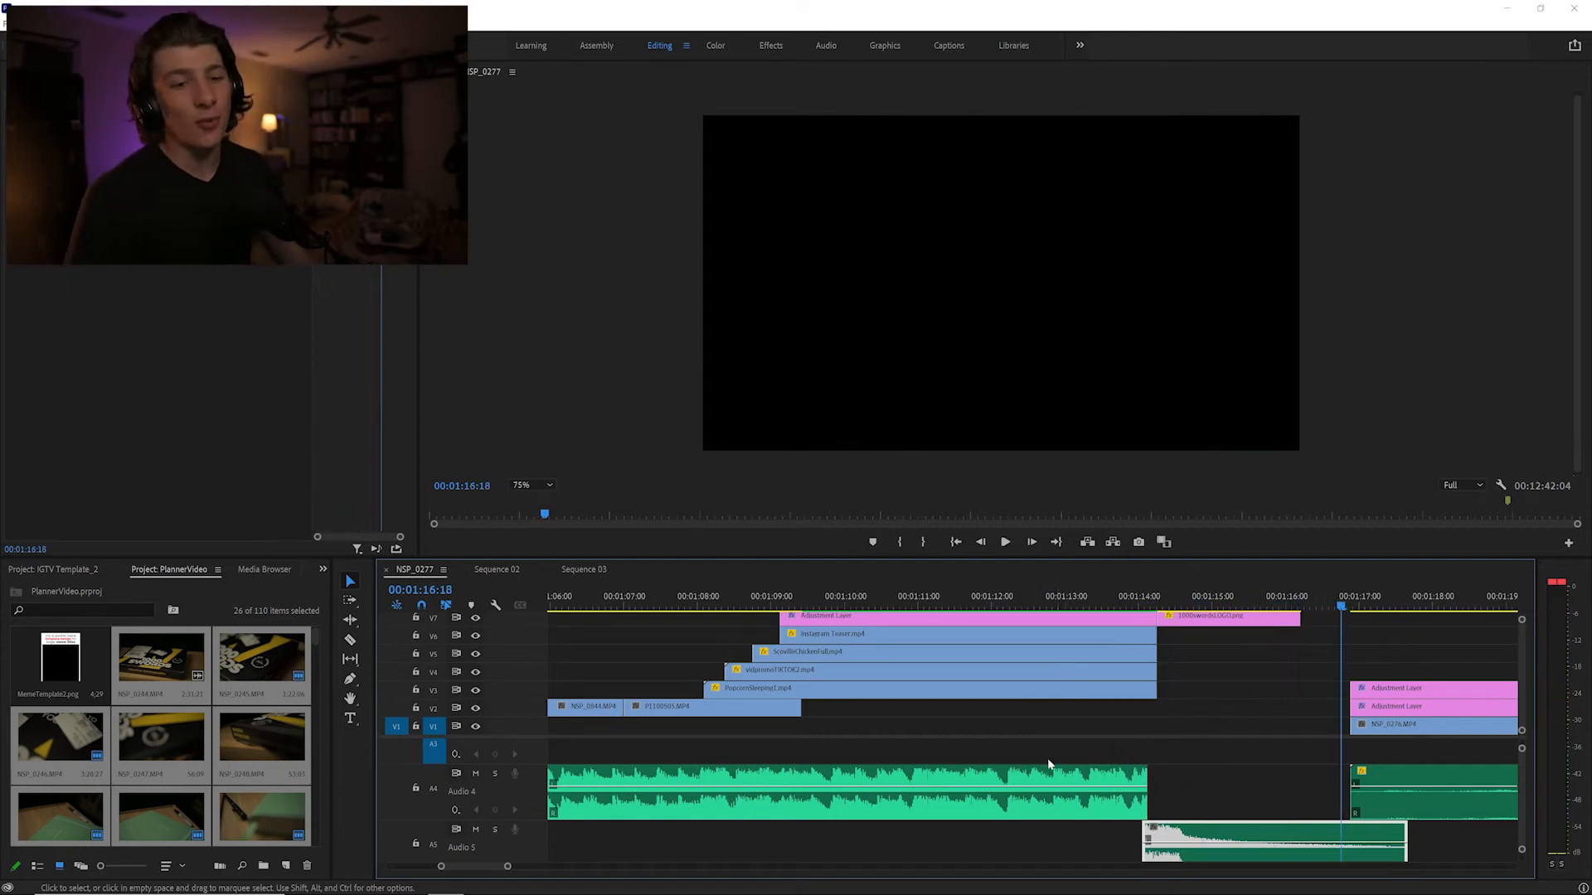
Show the wider sequence in the timeline and start playing the section after the intro from 1:16:18
scroll(954, 728, "down", 10)
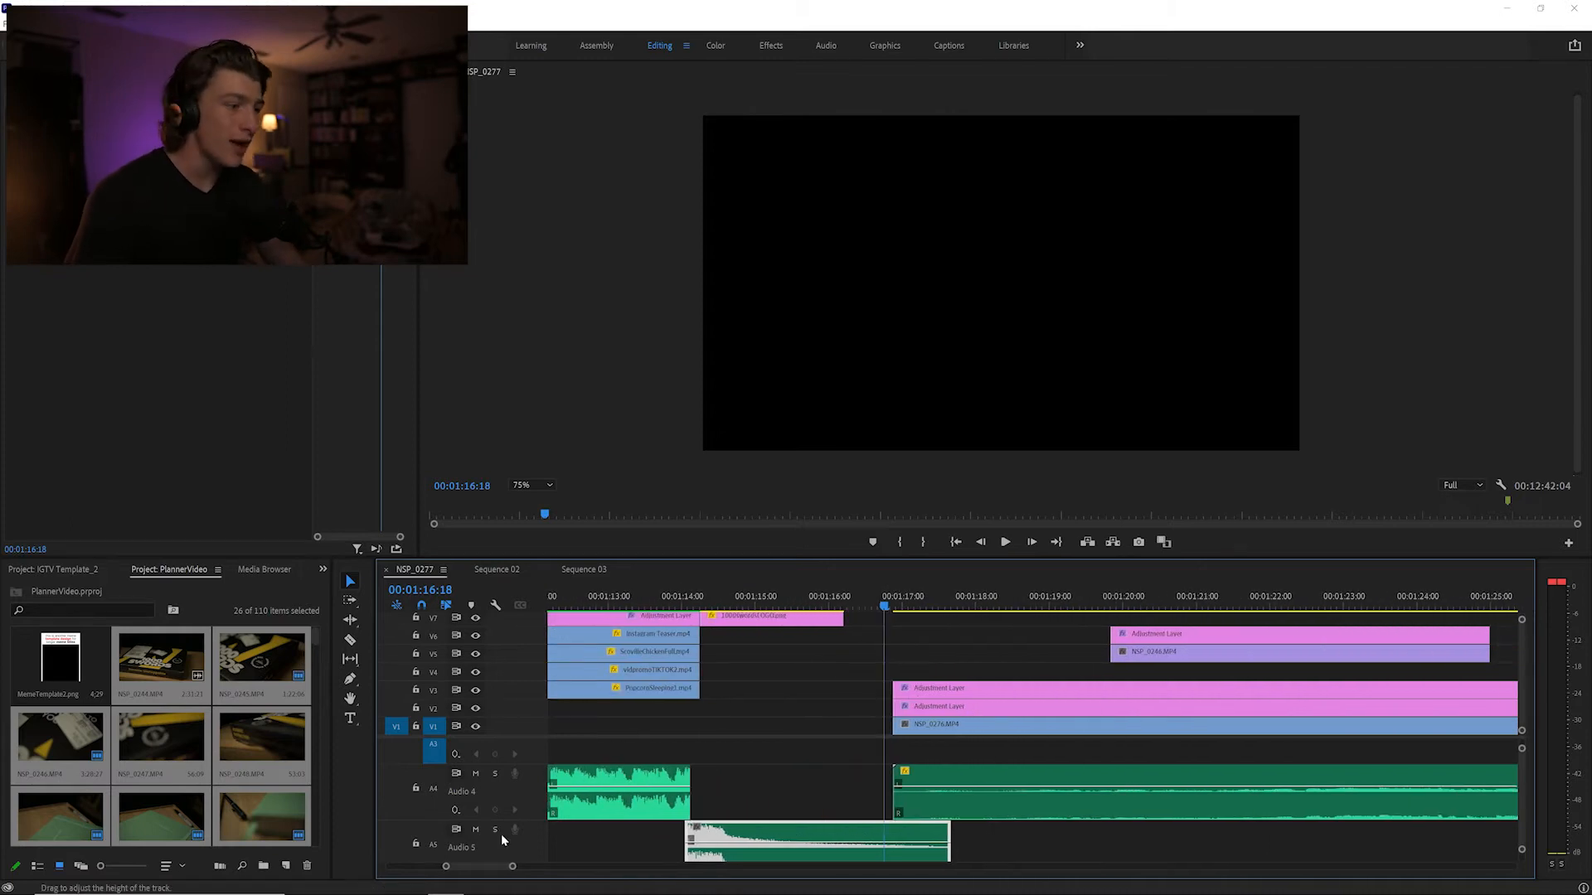
left_click_drag(512, 867, 663, 870)
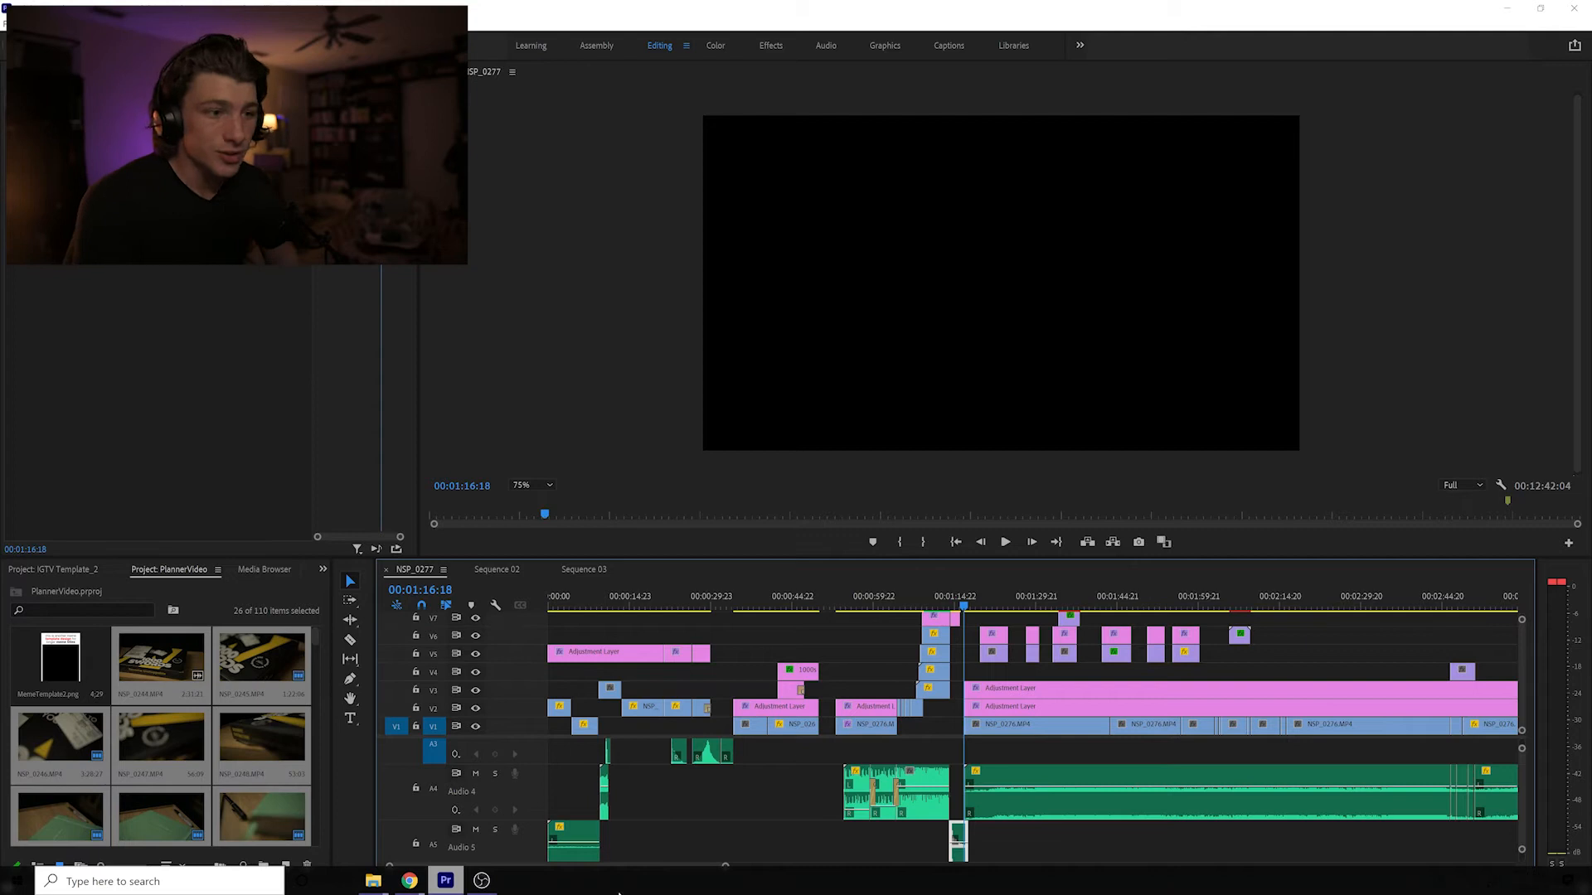
key("space")
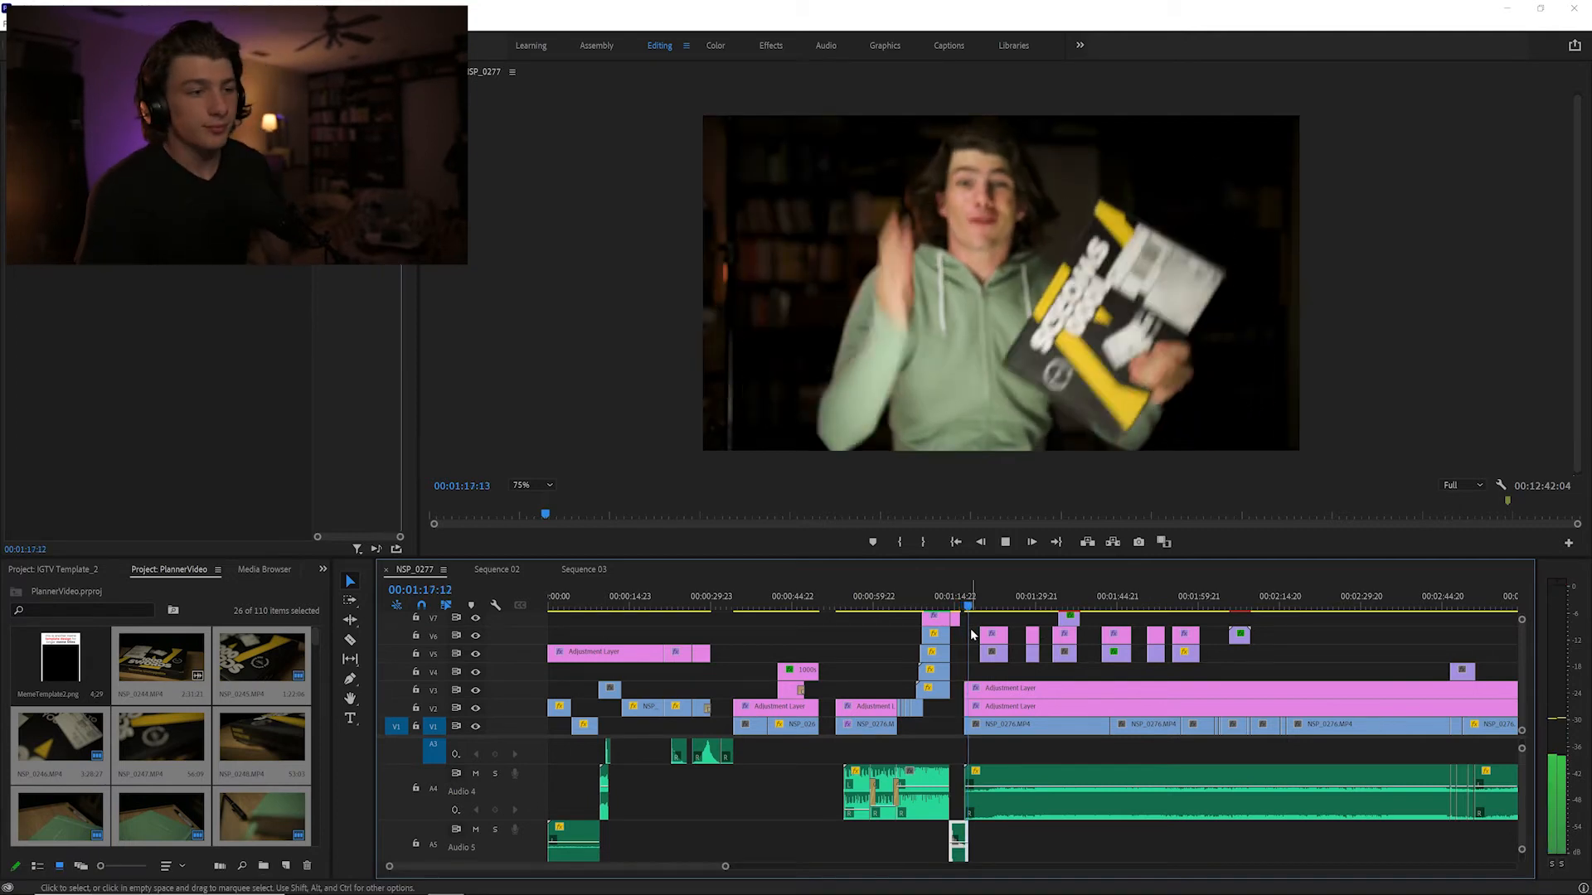
Review the cut from the talking-head shot to the first product B-roll, playing through 1:24:21 and replaying from about 1:18
scroll(986, 609, "down", 2)
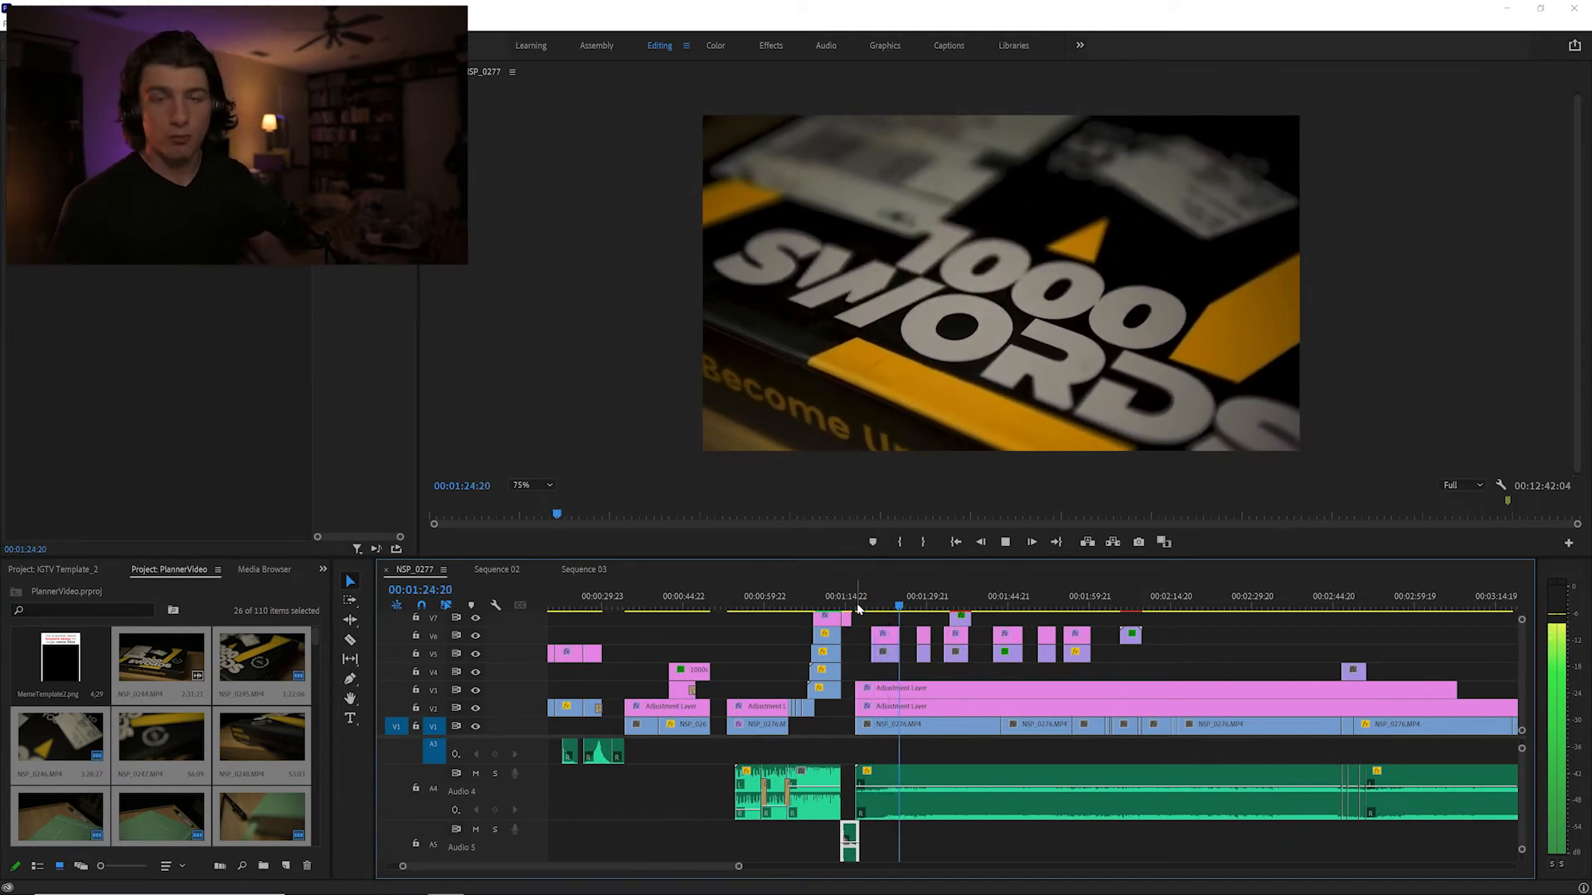
key("space")
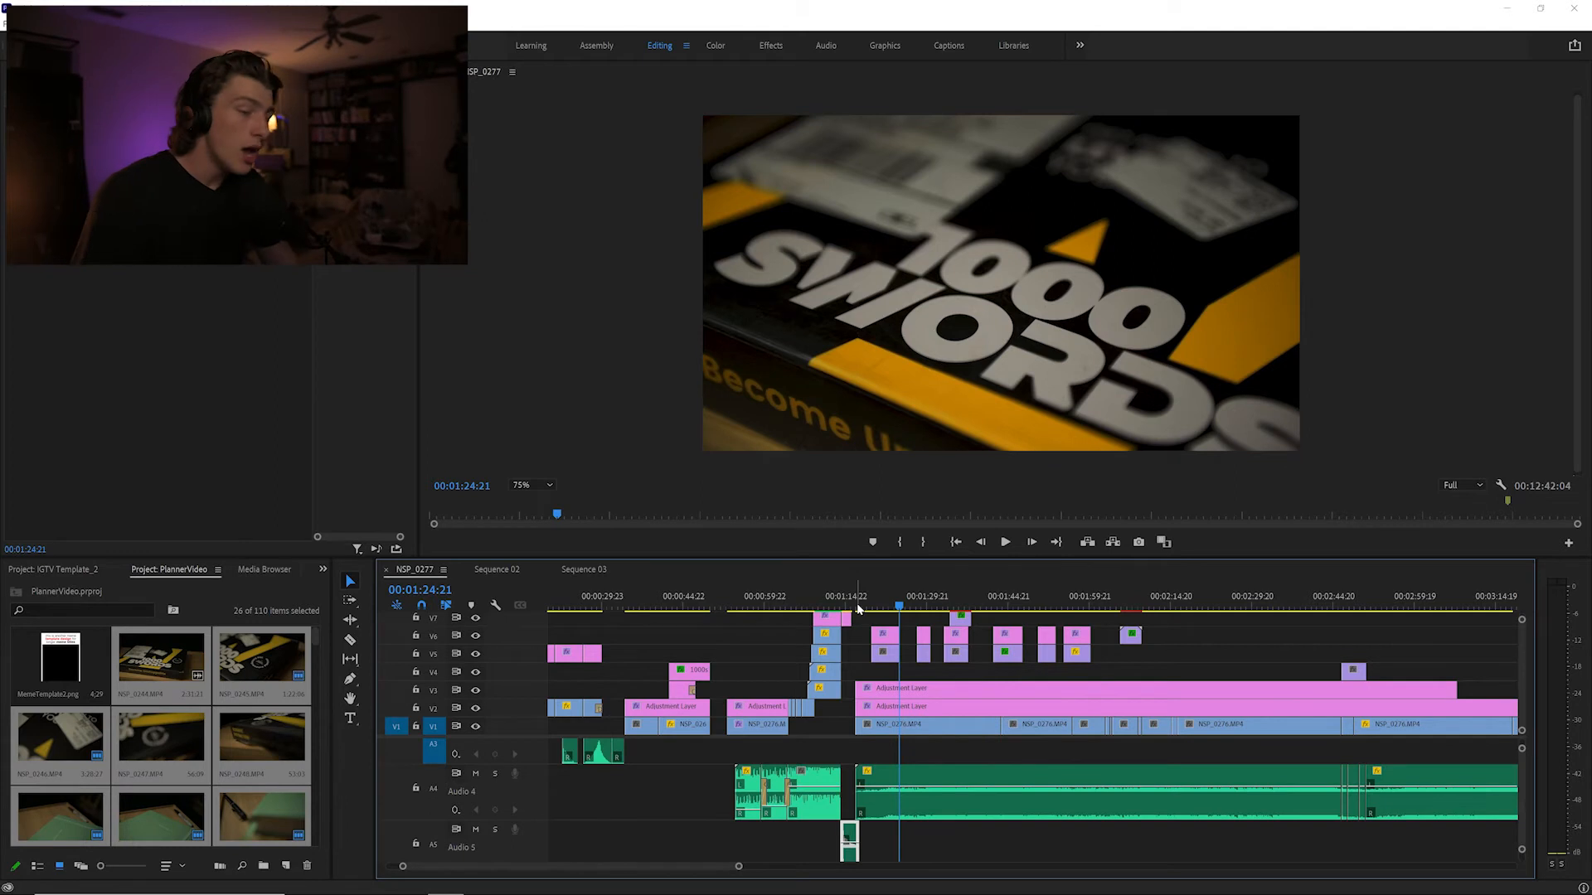
scroll(858, 609, "down", 3)
left_click(737, 606)
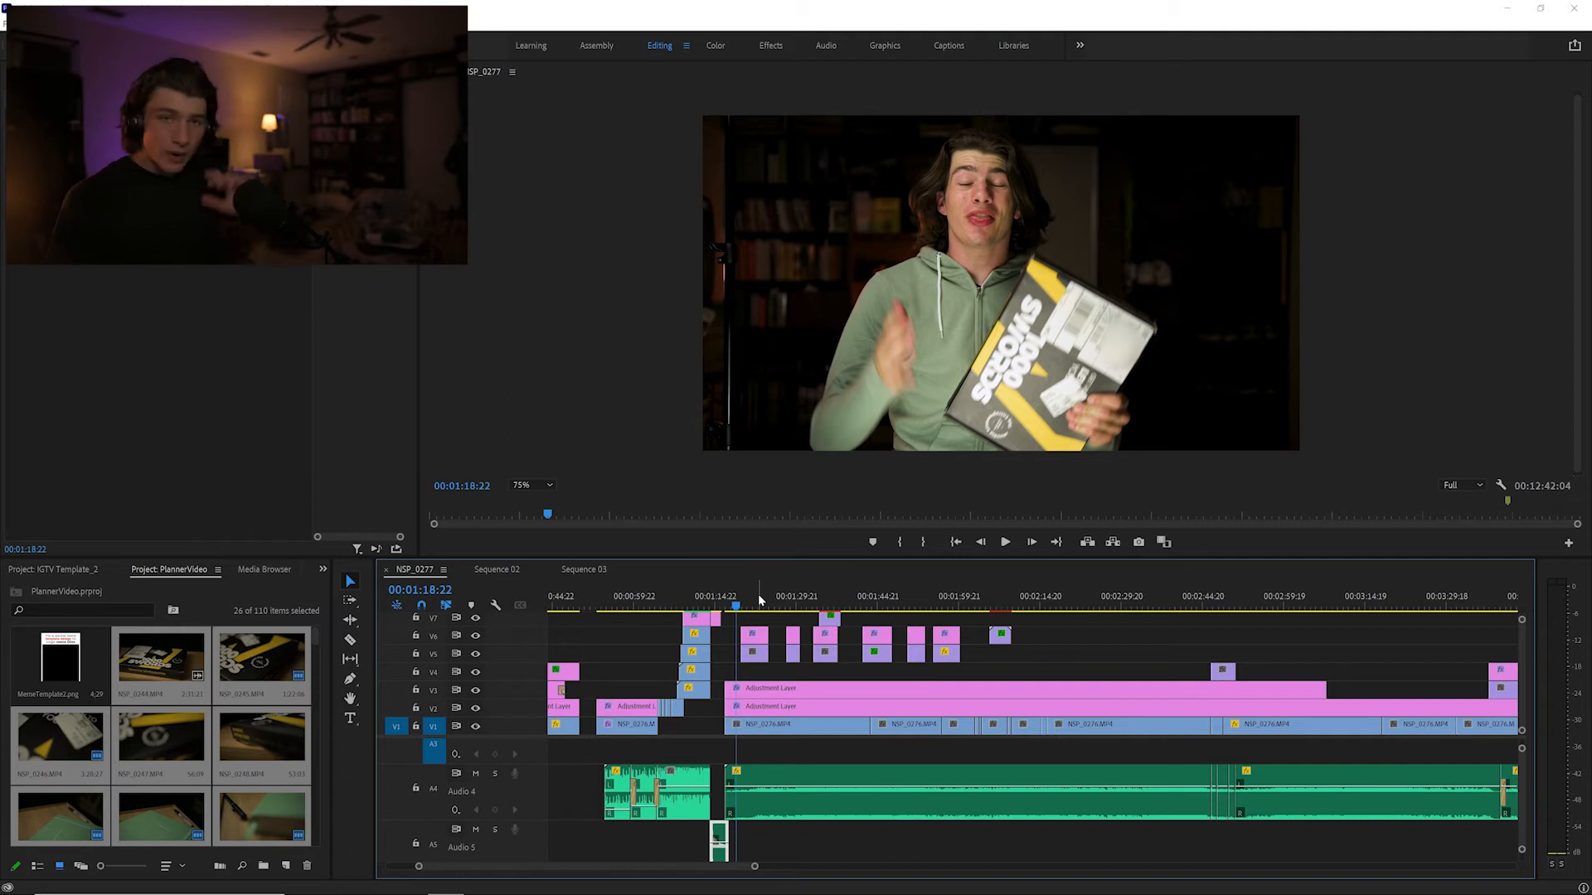
left_click(730, 603)
key("space")
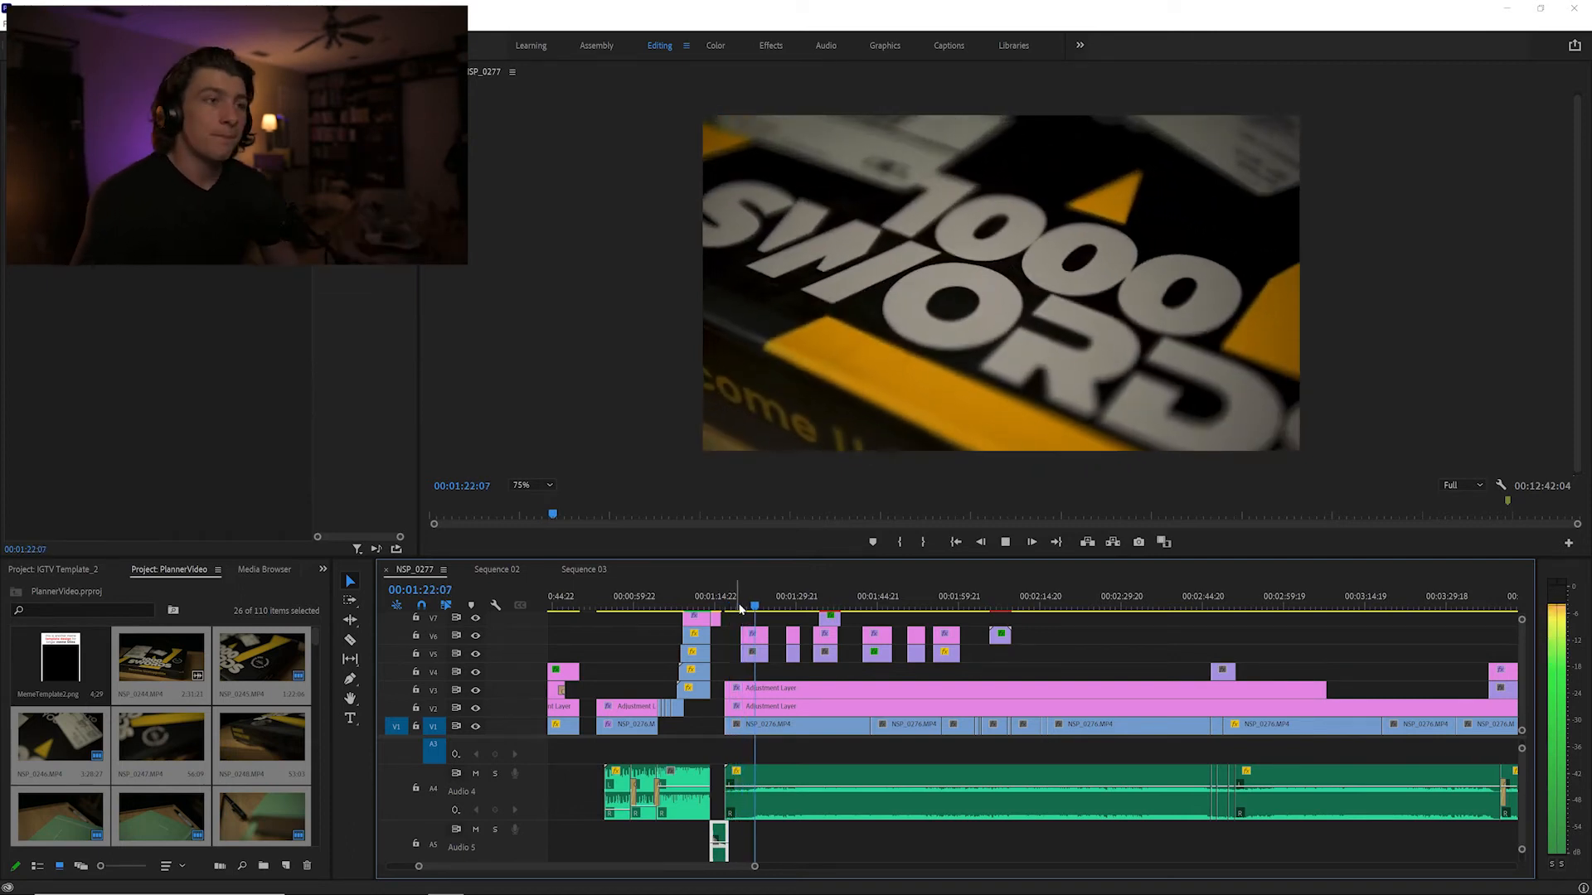
Inspect the long music clip on Audio 4 and the like-button overlay clip on V7, playing up to 1:37:22
left_click(796, 787)
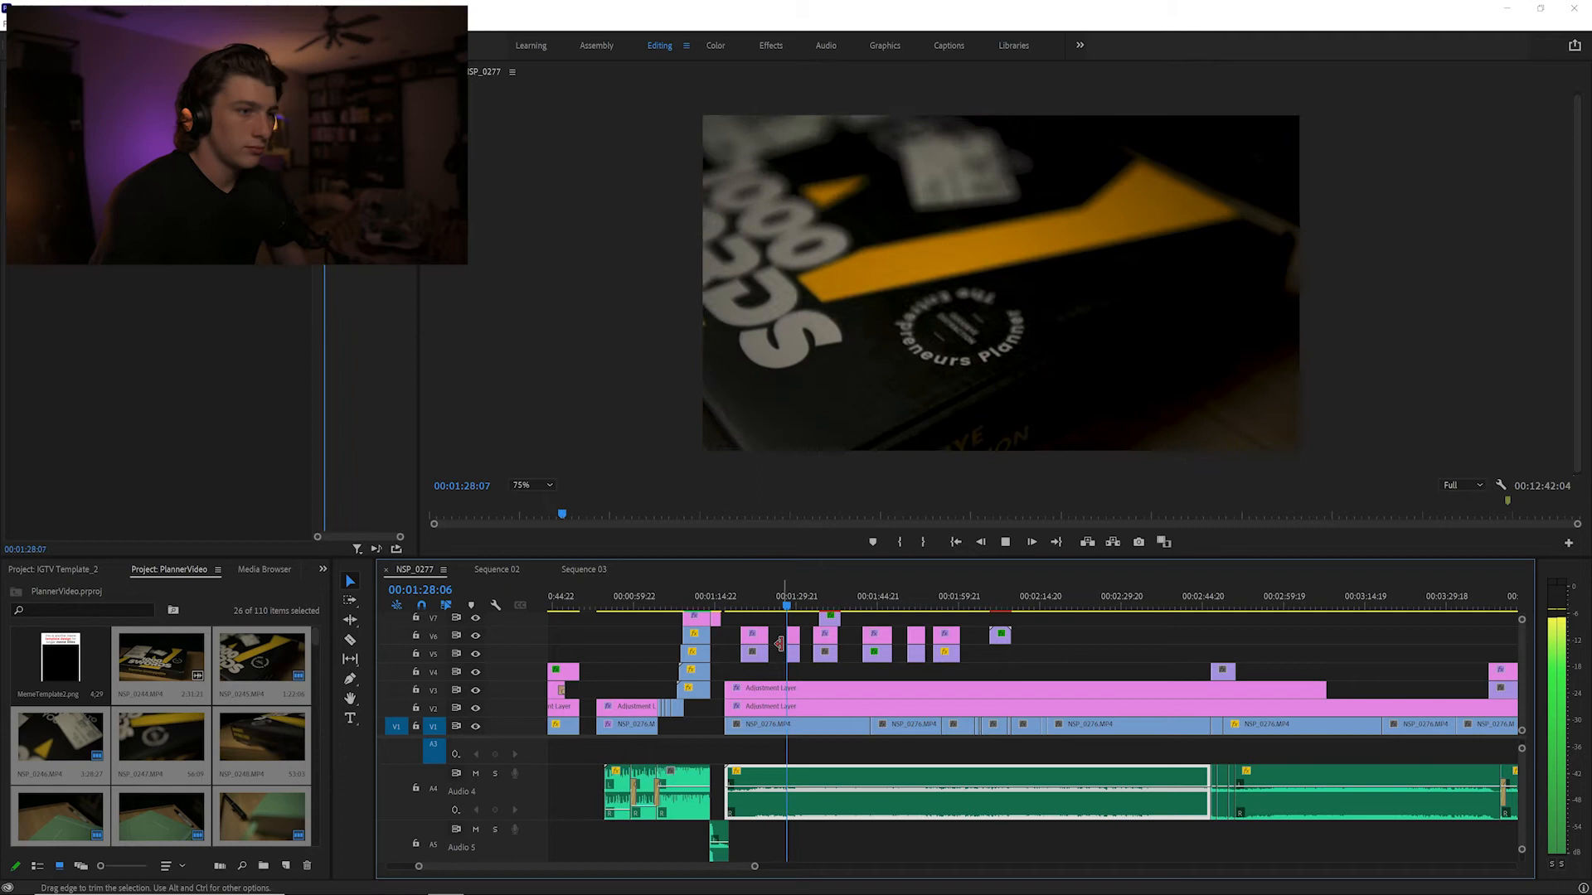
scroll(779, 643, "up", 2)
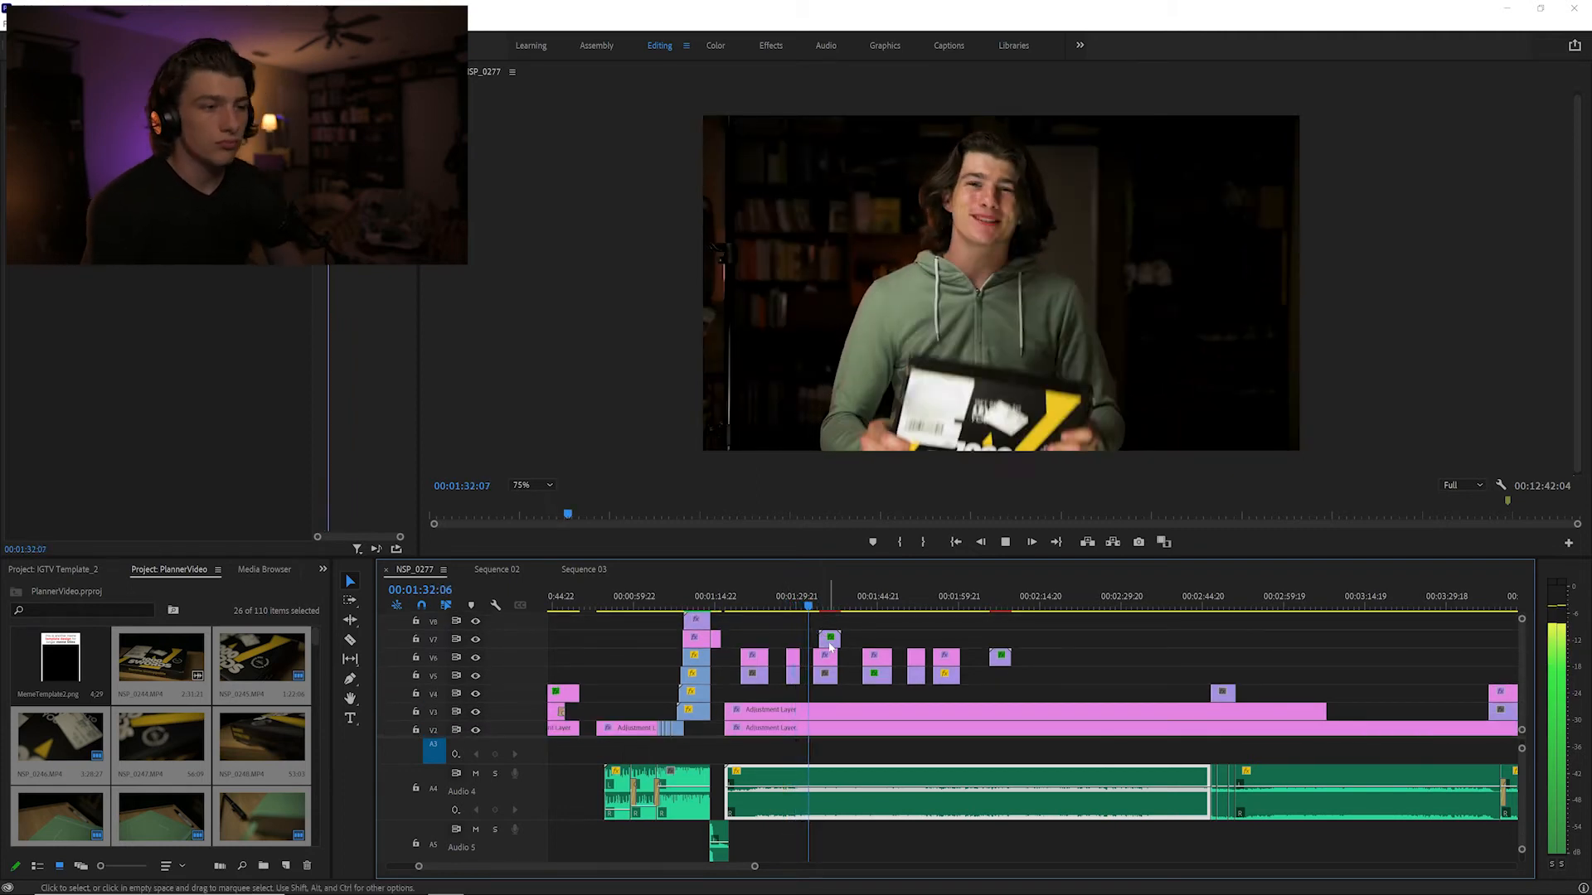
left_click(829, 643)
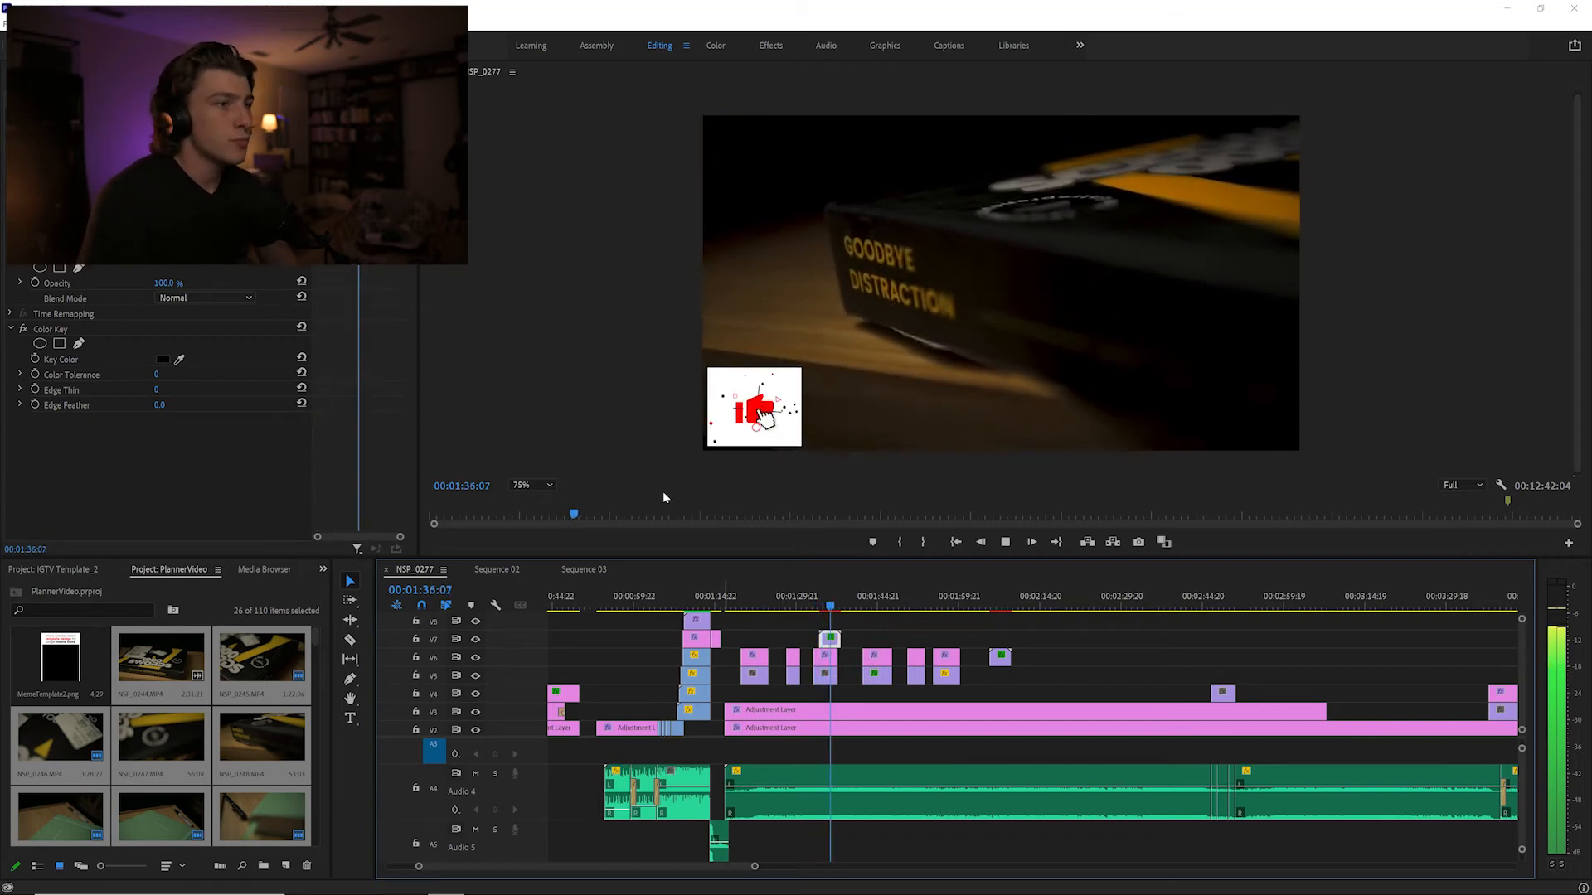
key("space")
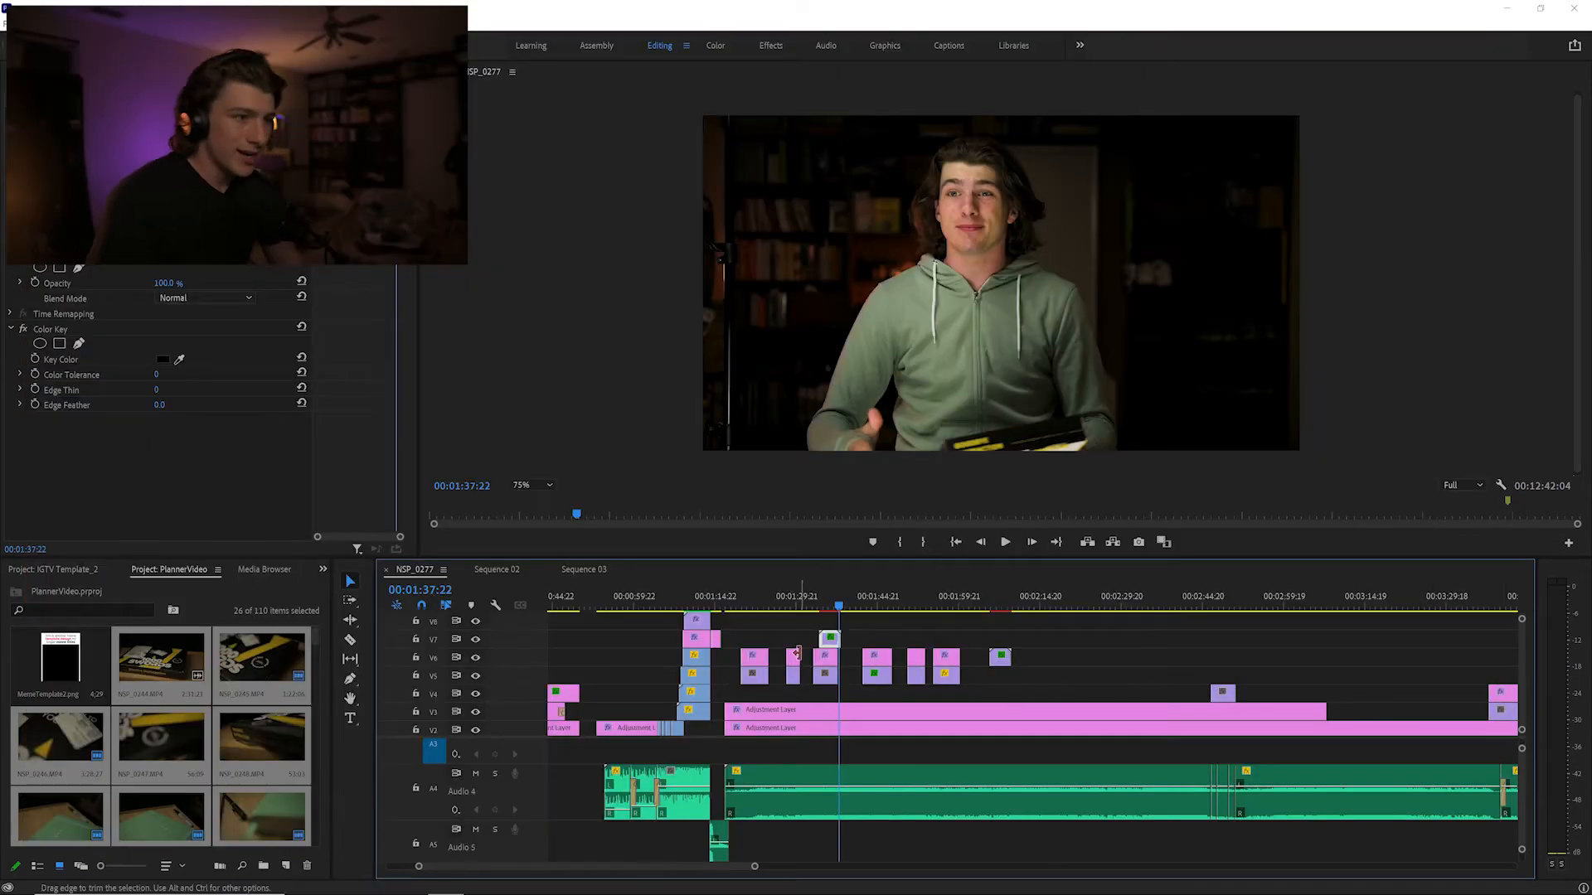
scroll(796, 655, "down", 1)
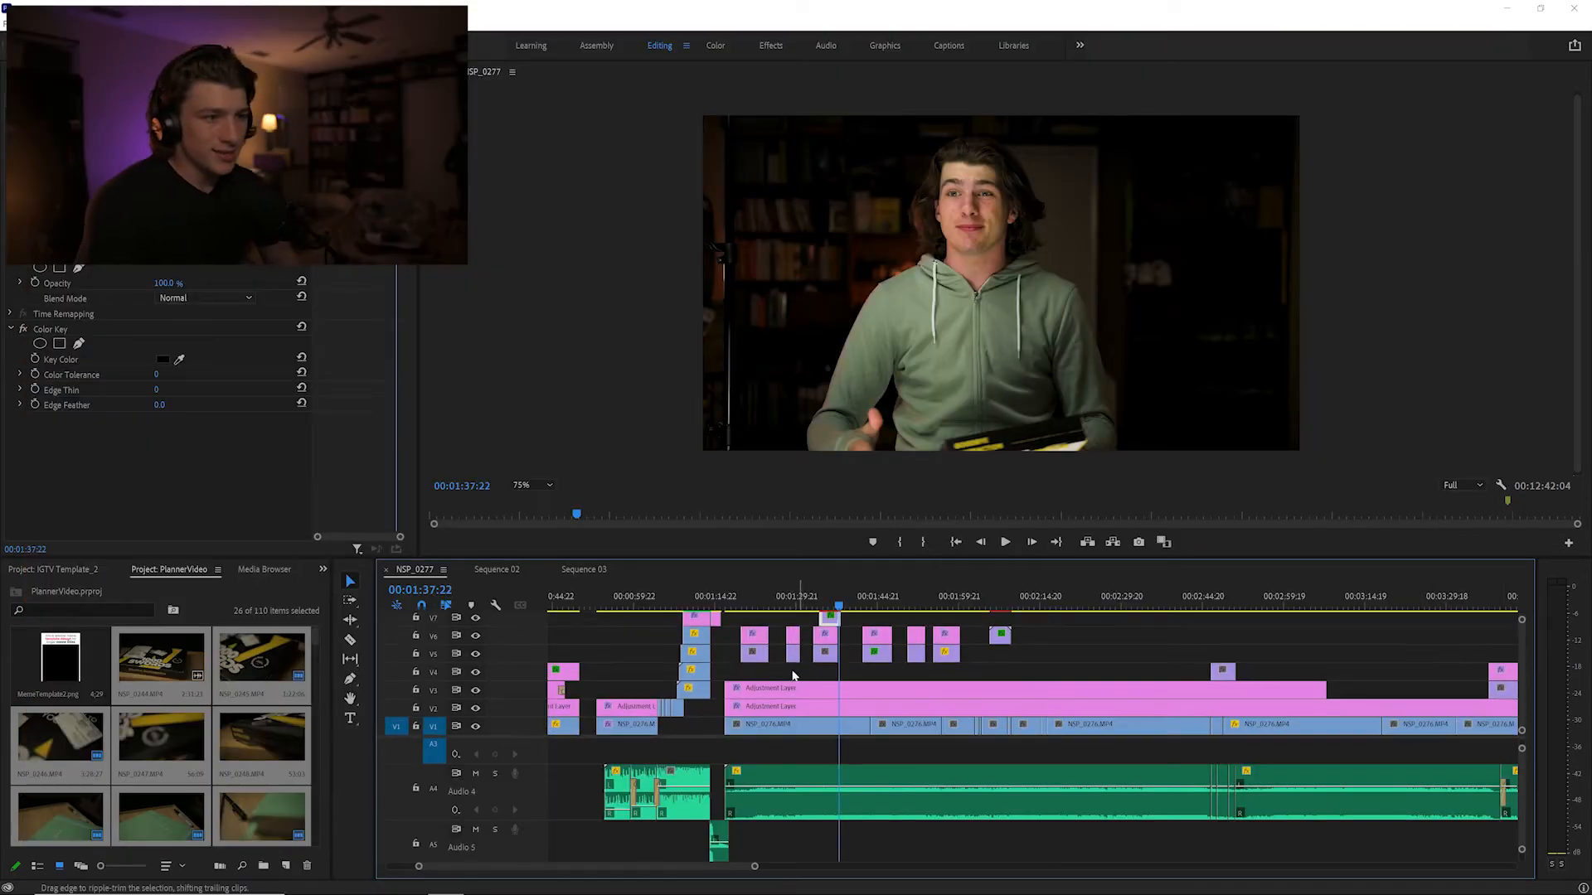
Select the long Audio 4 music clip and scrub through the next B-roll shots from about 1:44 to 1:56:06
left_click(795, 821)
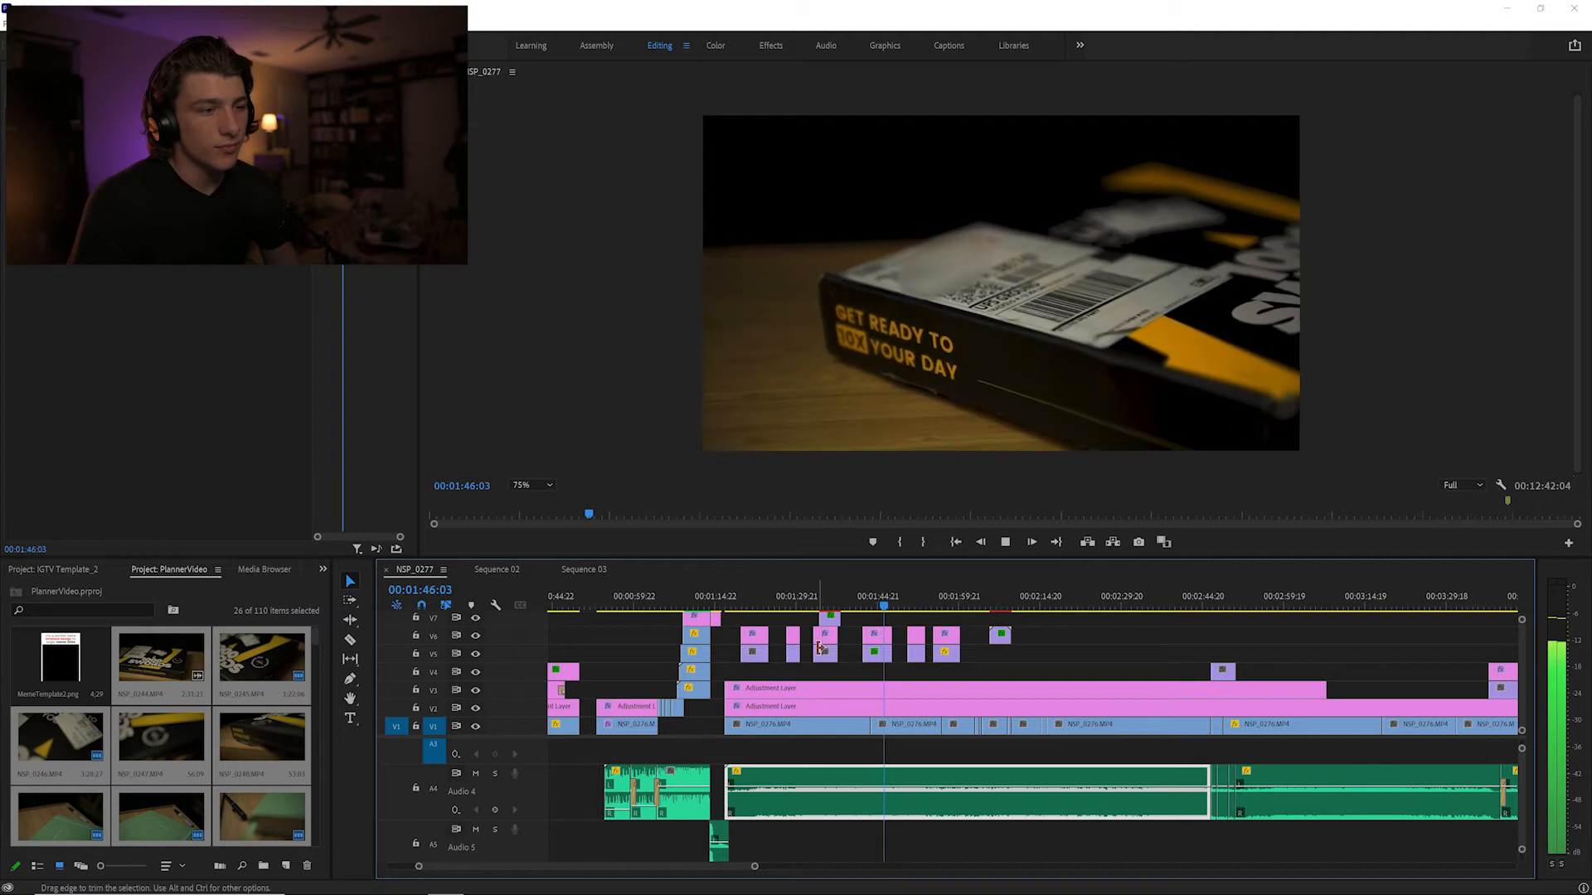
left_click(870, 607)
left_click_drag(874, 610, 939, 610)
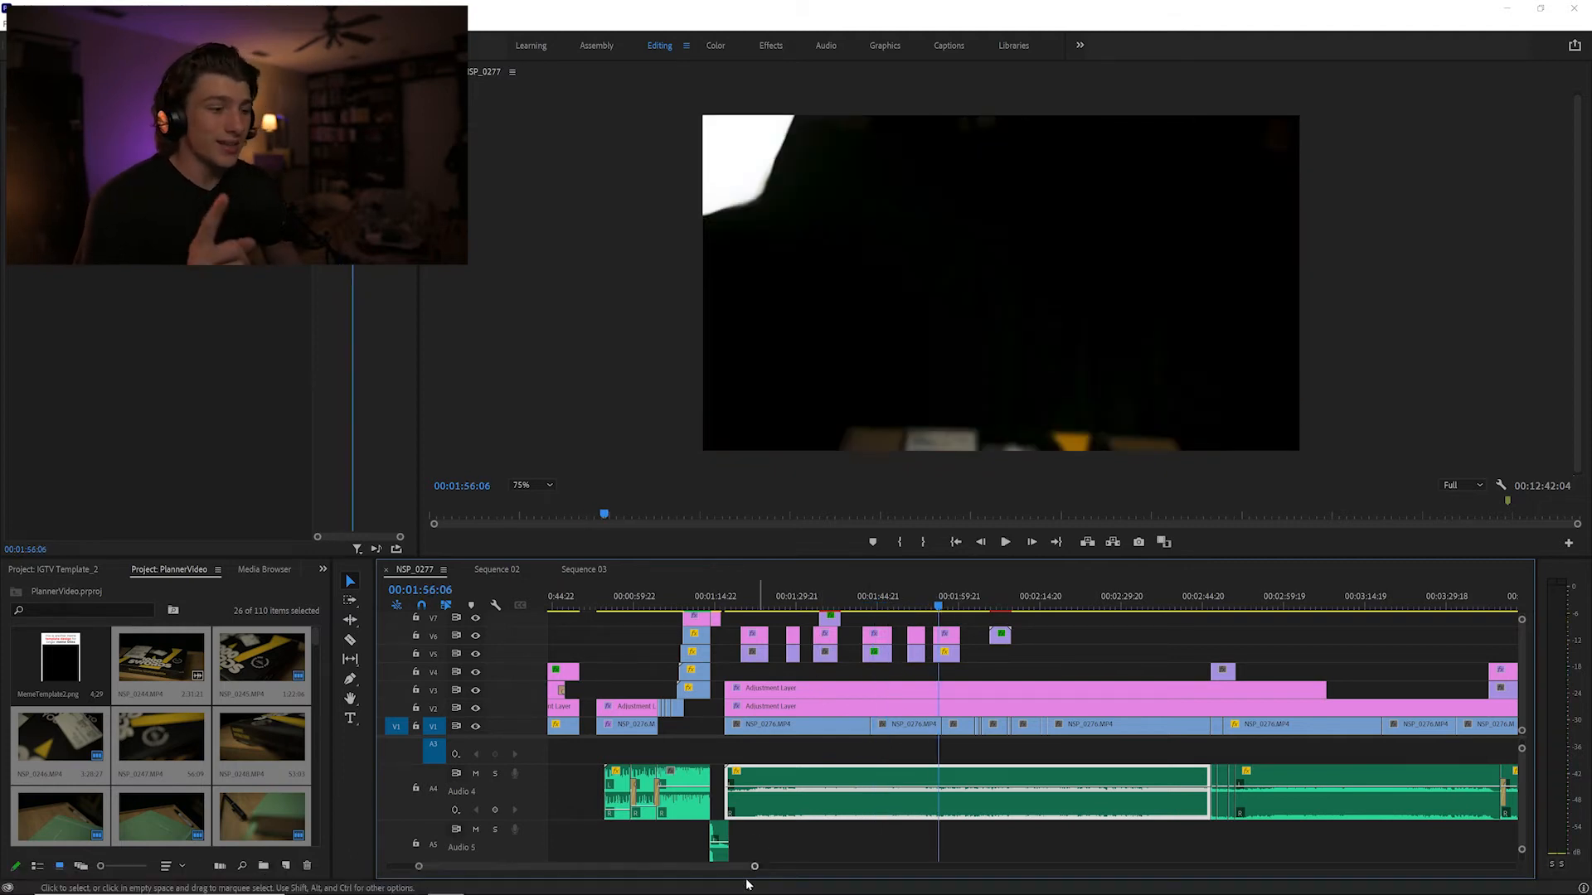
Inspect the voice clips on Audio 1 and the matching V1 clip around 1:56, playing from 1:56:06 to 1:56:23
key("=")
key("=")
key("=")
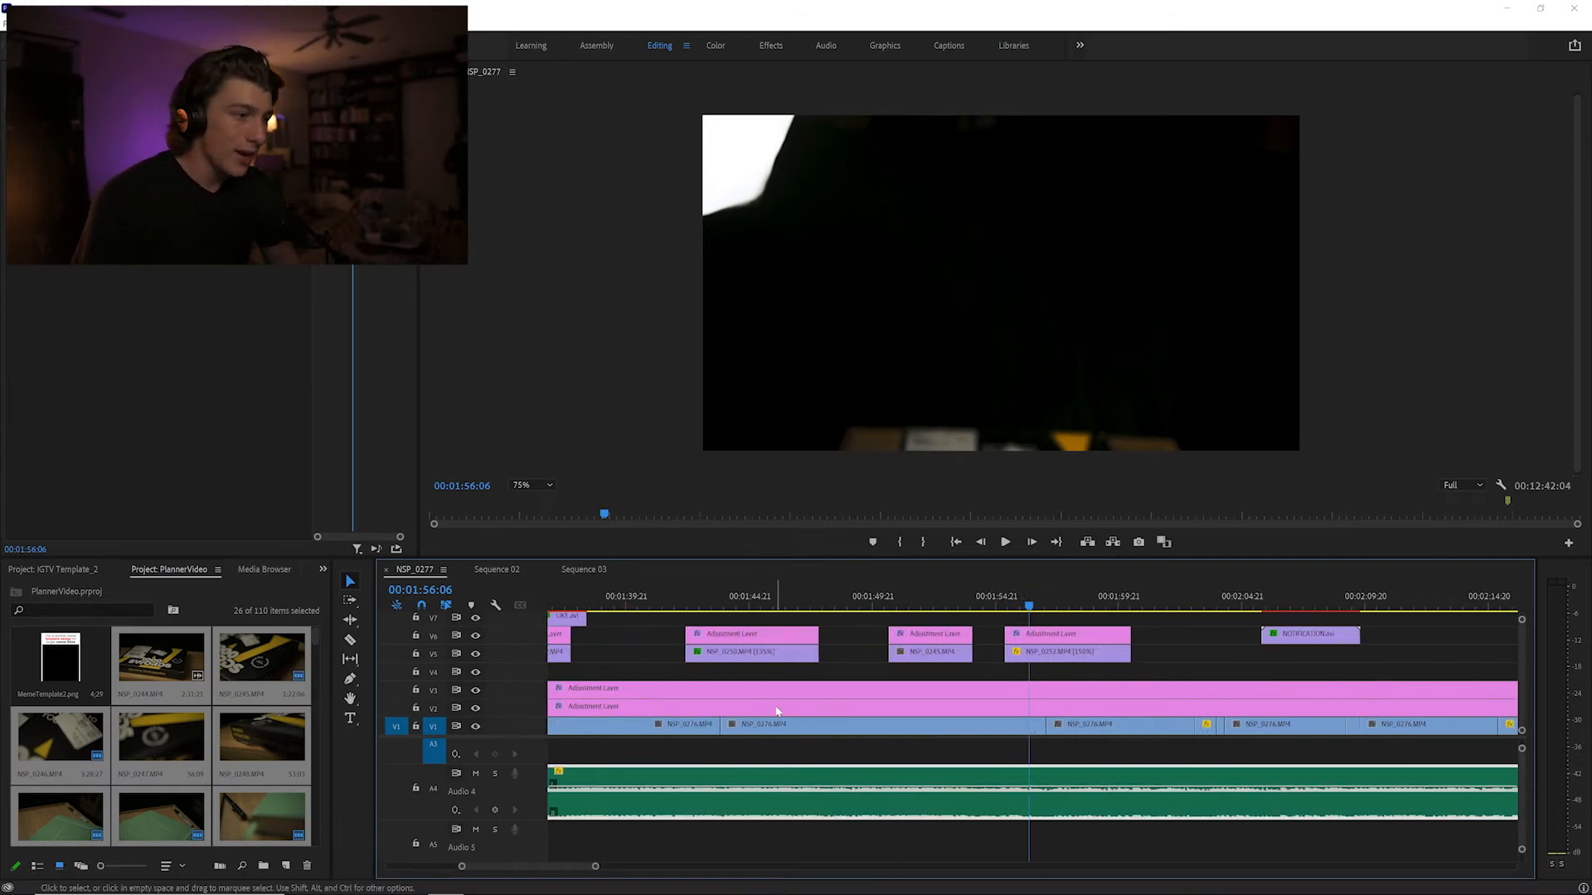
scroll(771, 713, "up", 3)
scroll(810, 795, "up", 3)
left_click(825, 756)
left_click(808, 756)
left_click(847, 734)
left_click(953, 756)
left_click(746, 756)
left_click(1197, 755)
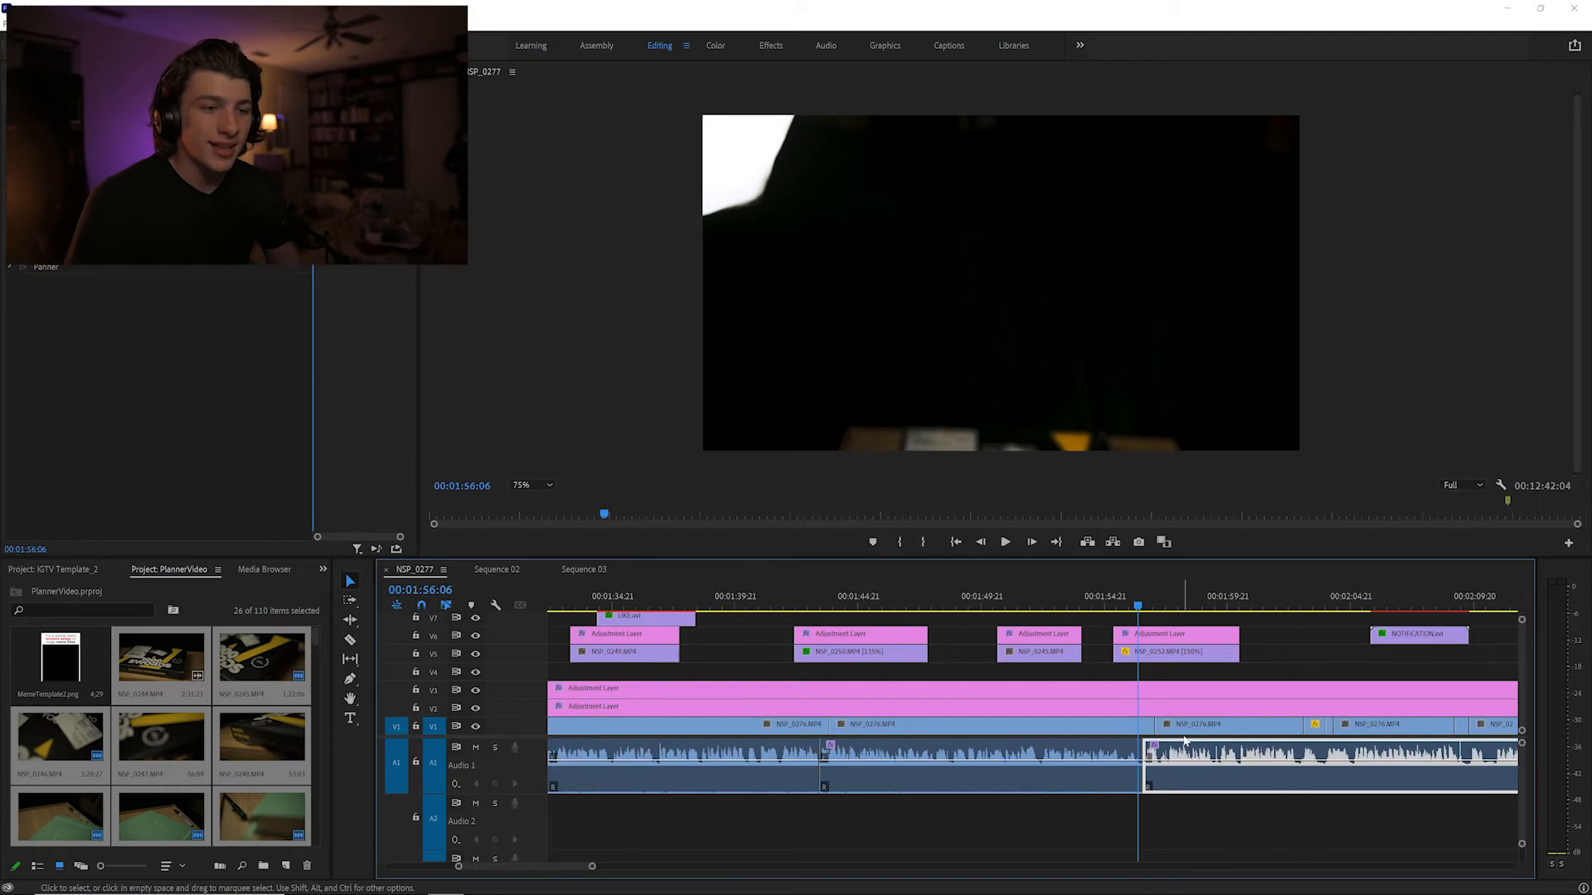
left_click(1179, 731)
key("space")
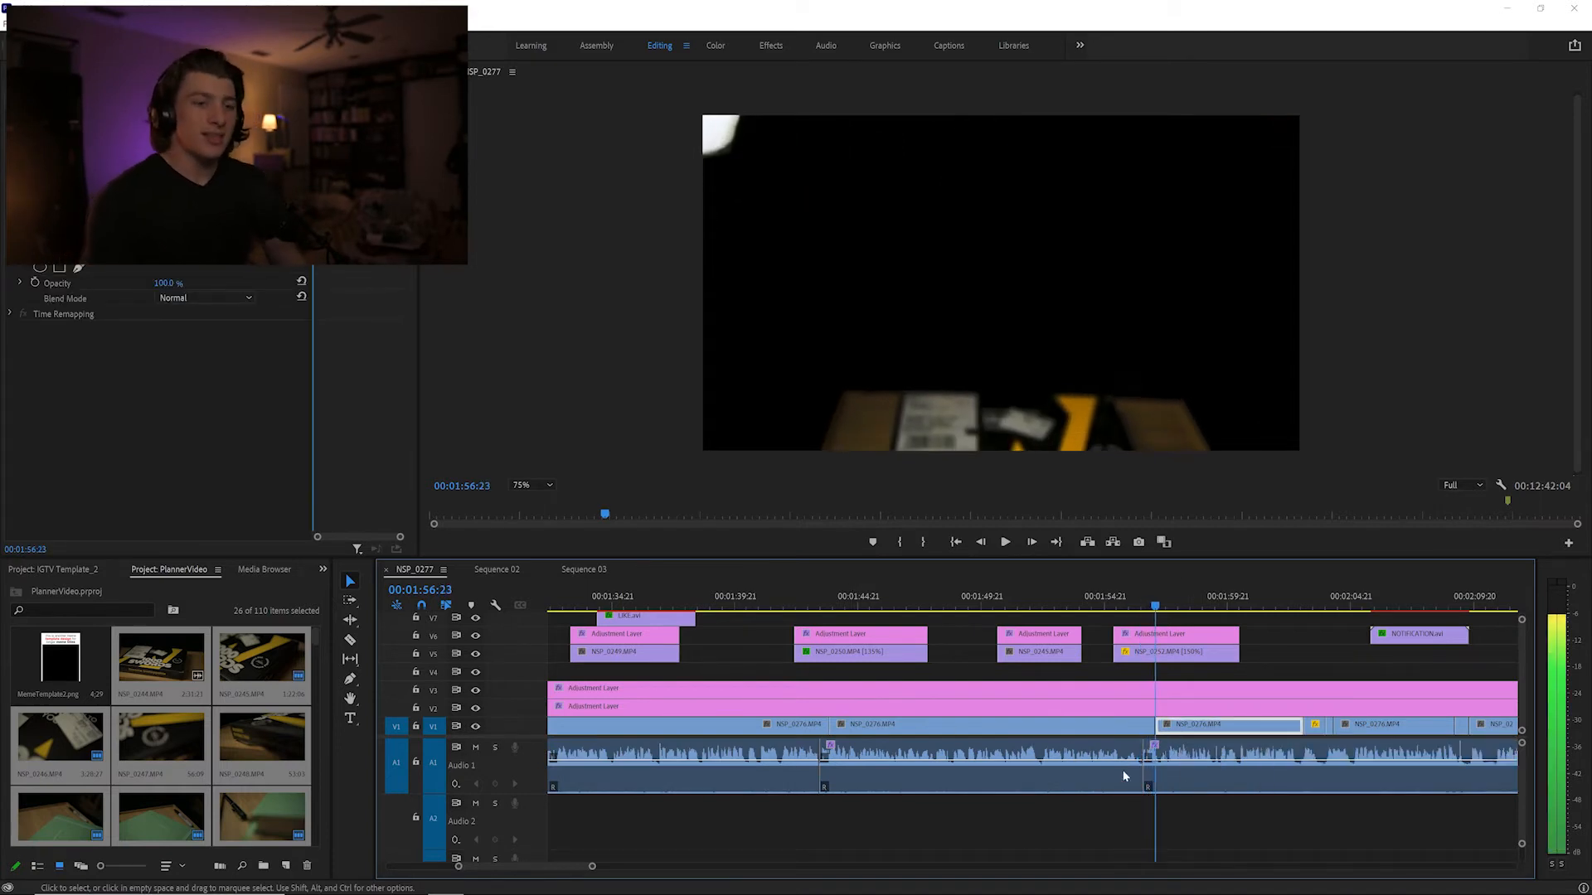
key("space")
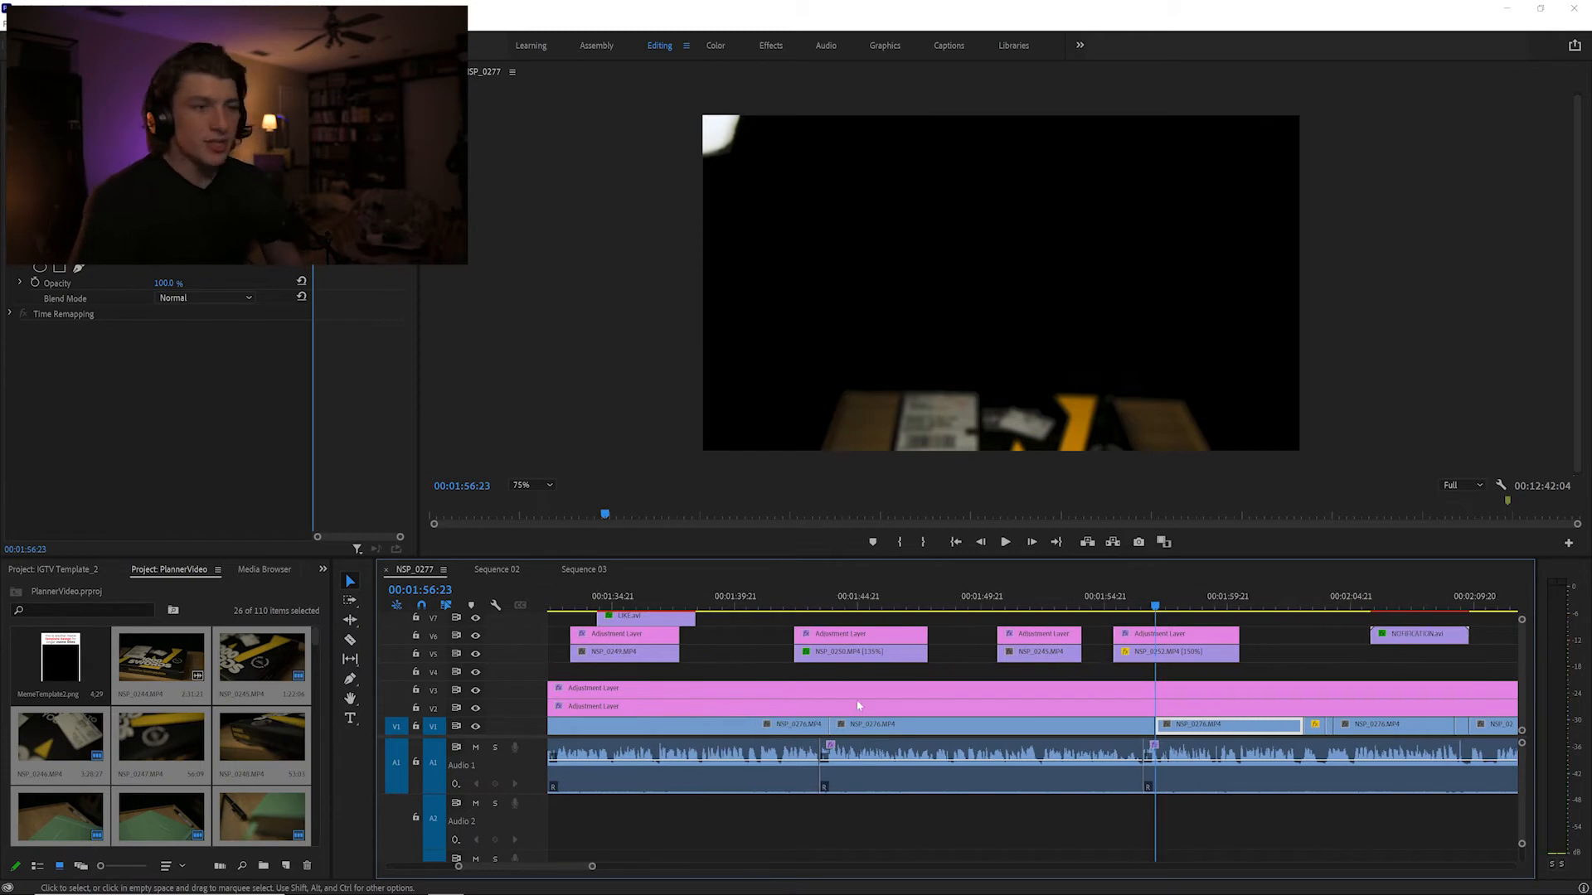
Hide video tracks V5 and V6 and play the talking-head footage without B-roll from 1:42:19
left_click(475, 654)
left_click(475, 636)
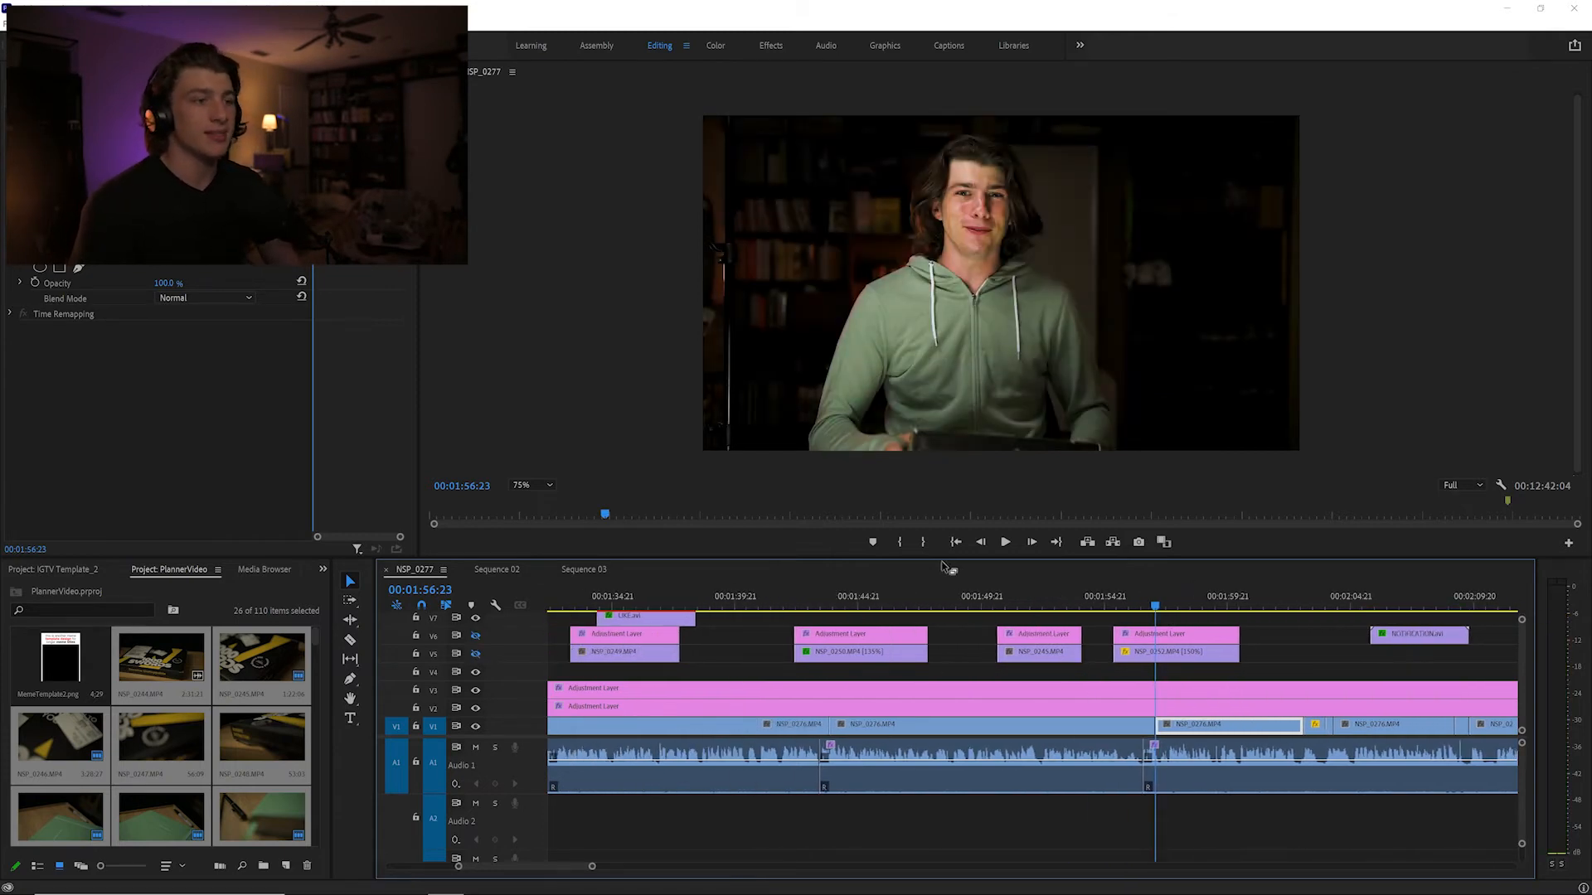
left_click_drag(845, 596, 807, 588)
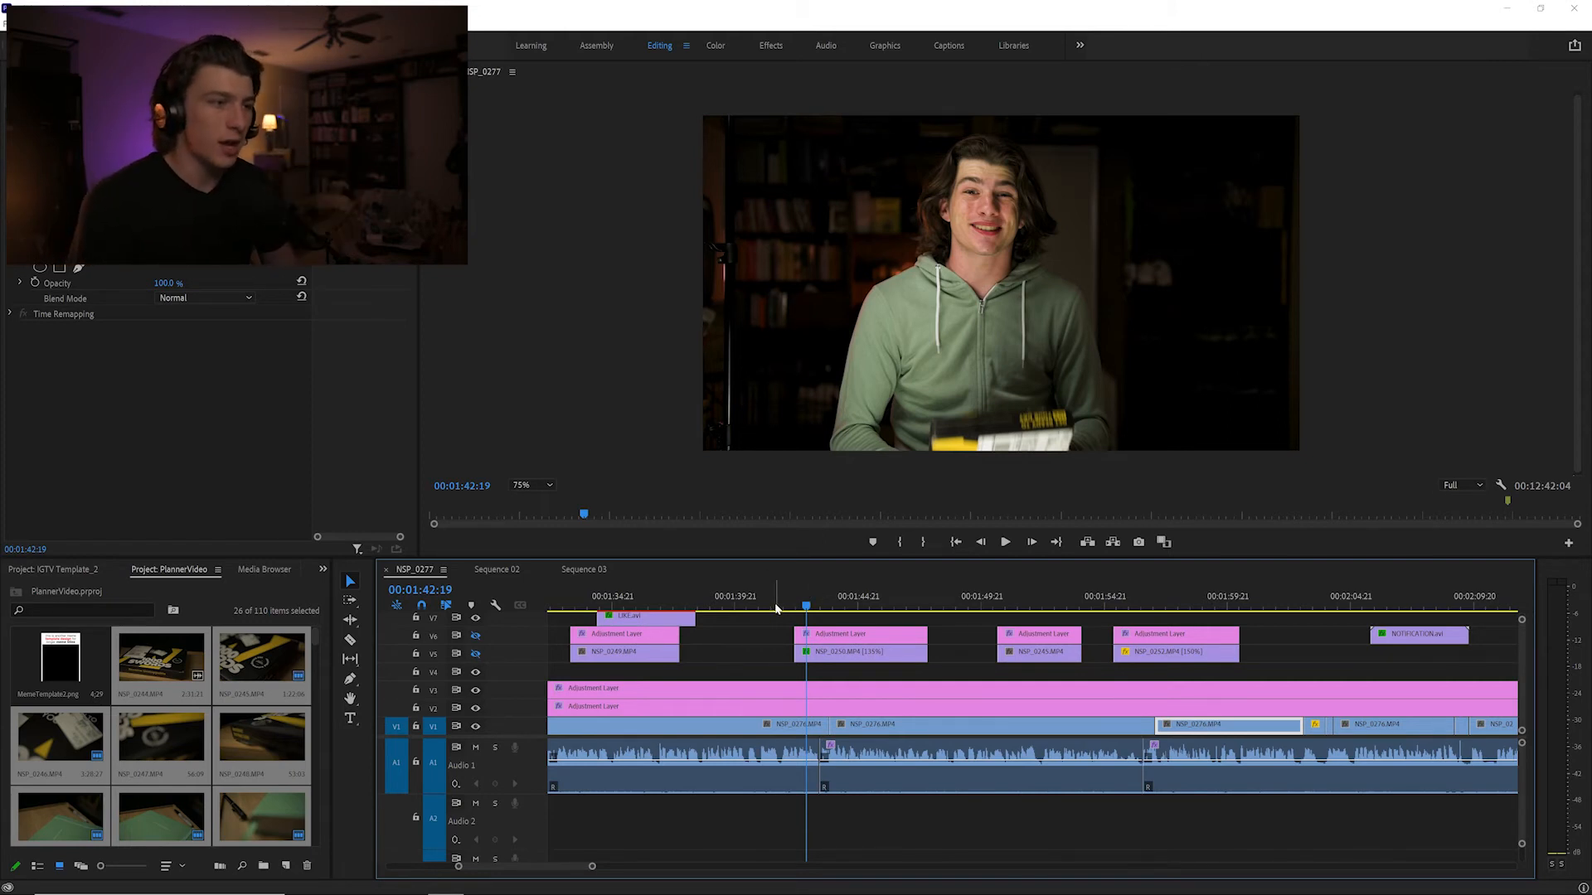
key("space")
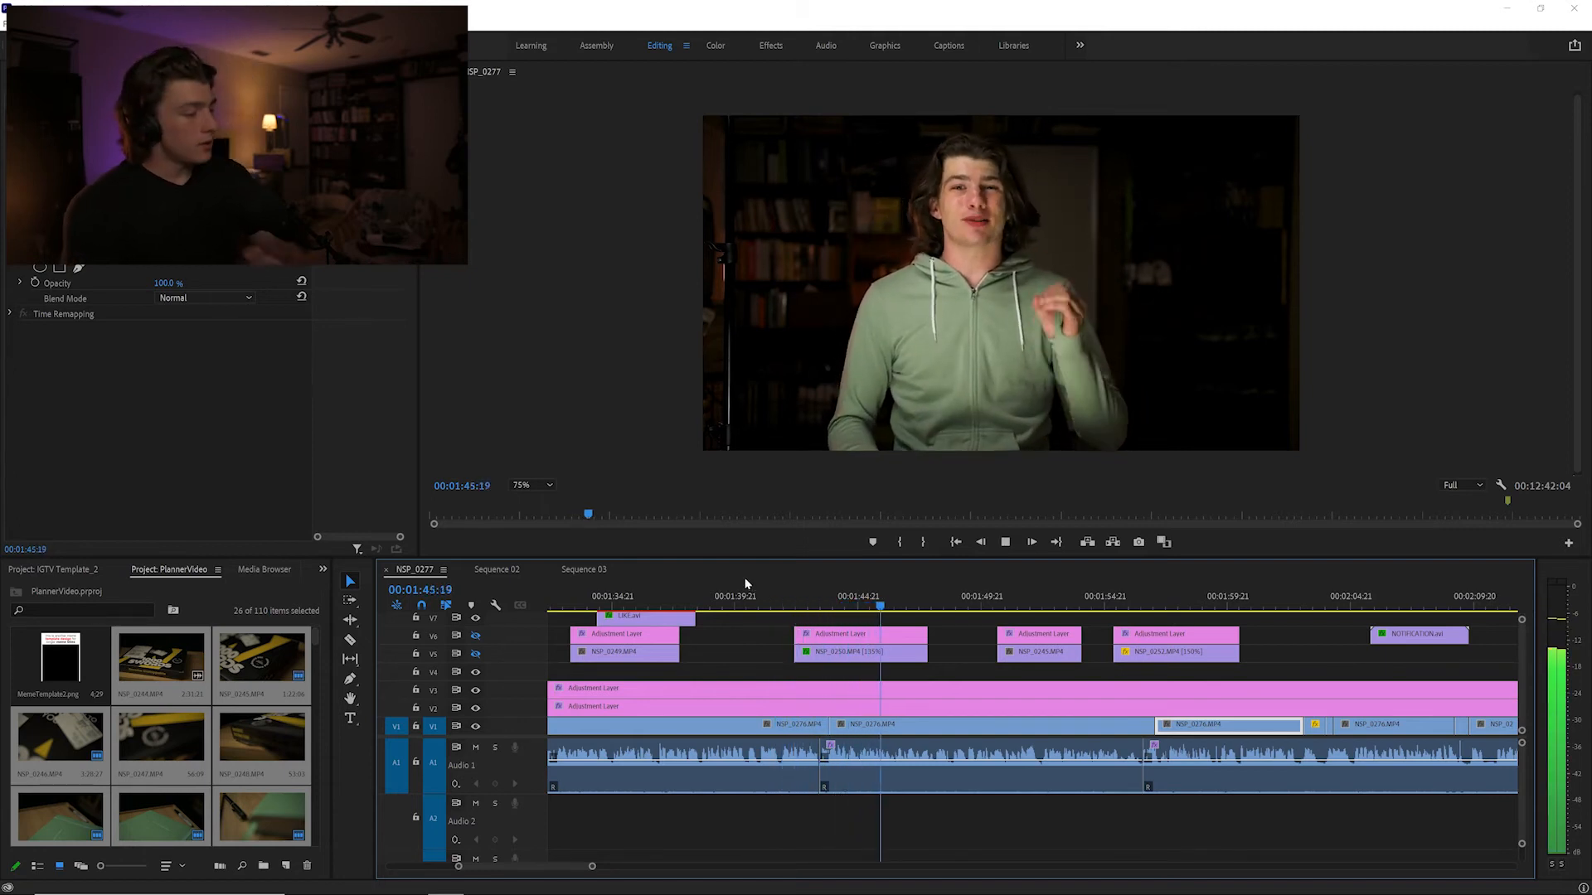
key("space")
key("space")
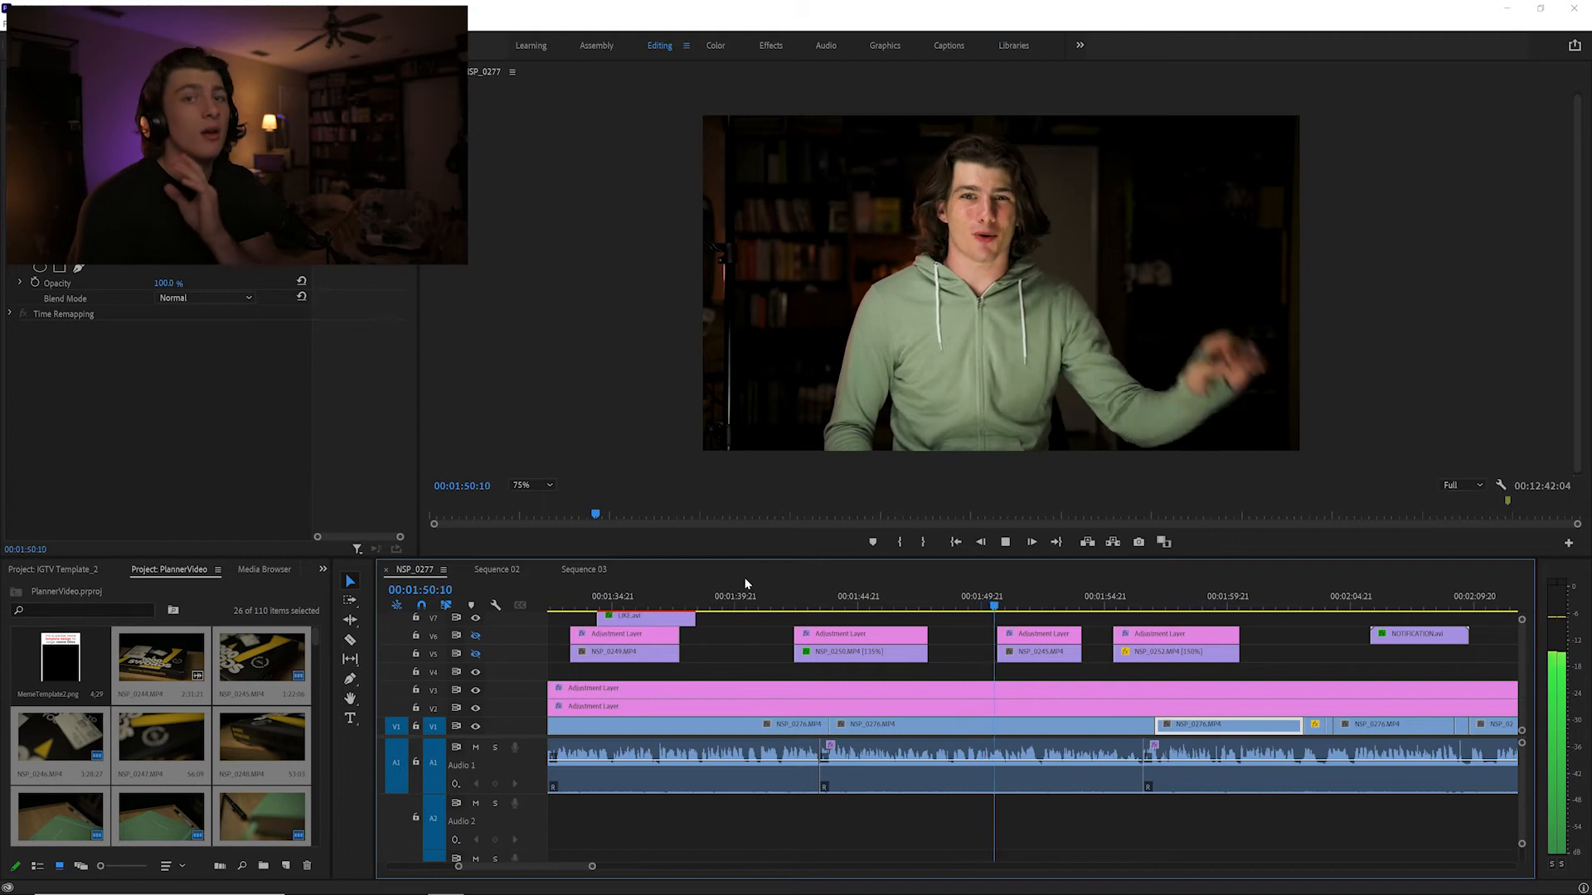
Review the uncovered talking-head footage across the V1 cut, playing from 1:55:19 to 2:01:14
left_click(1140, 596)
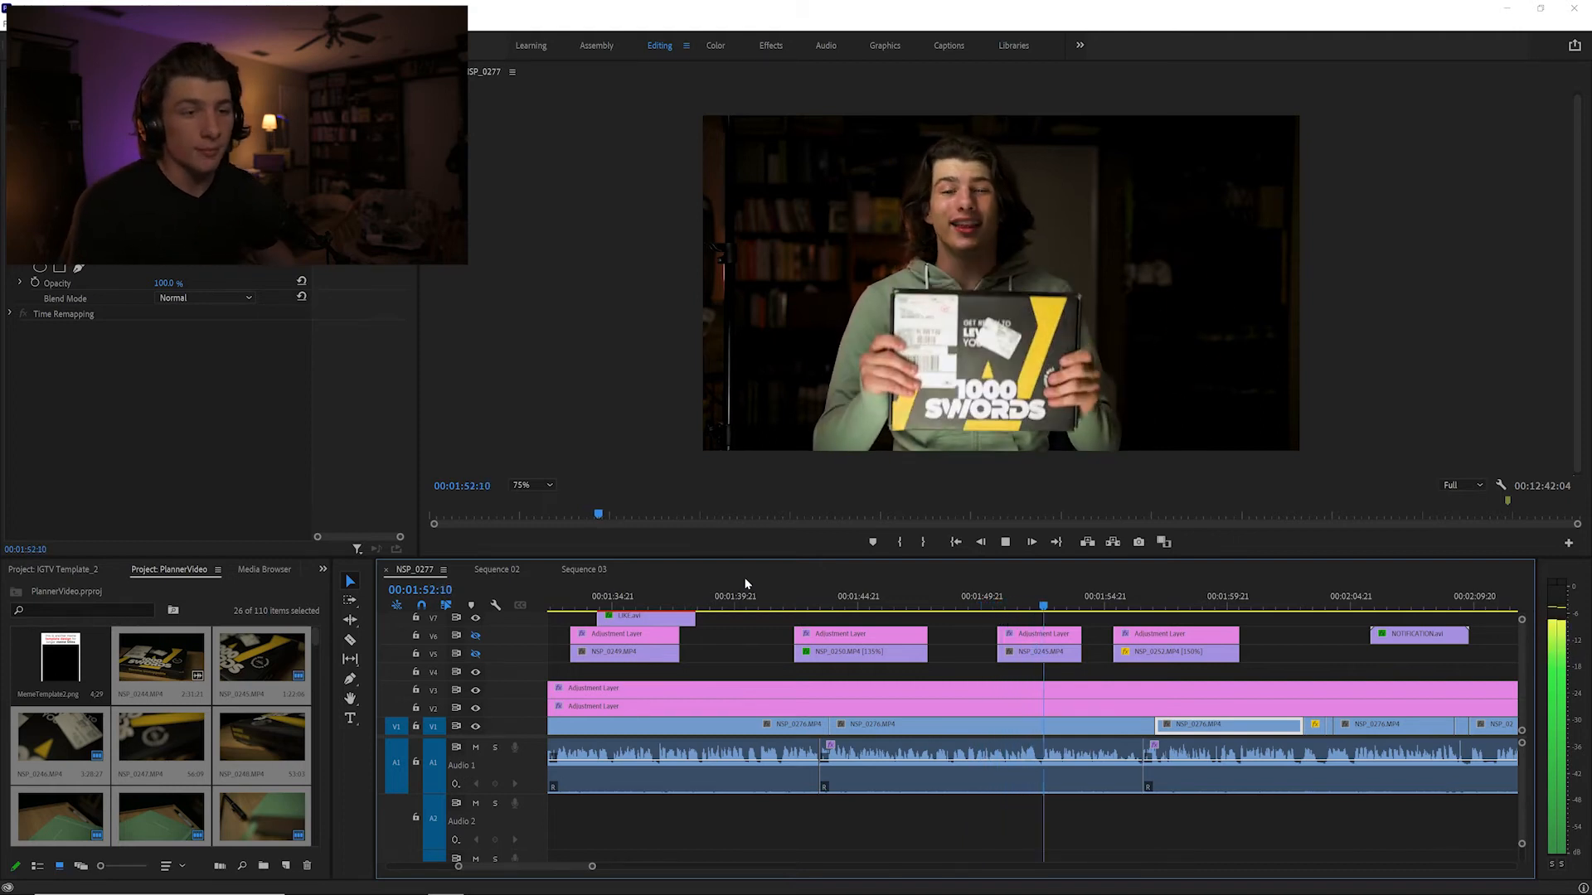
scroll(1072, 606, "right", 1)
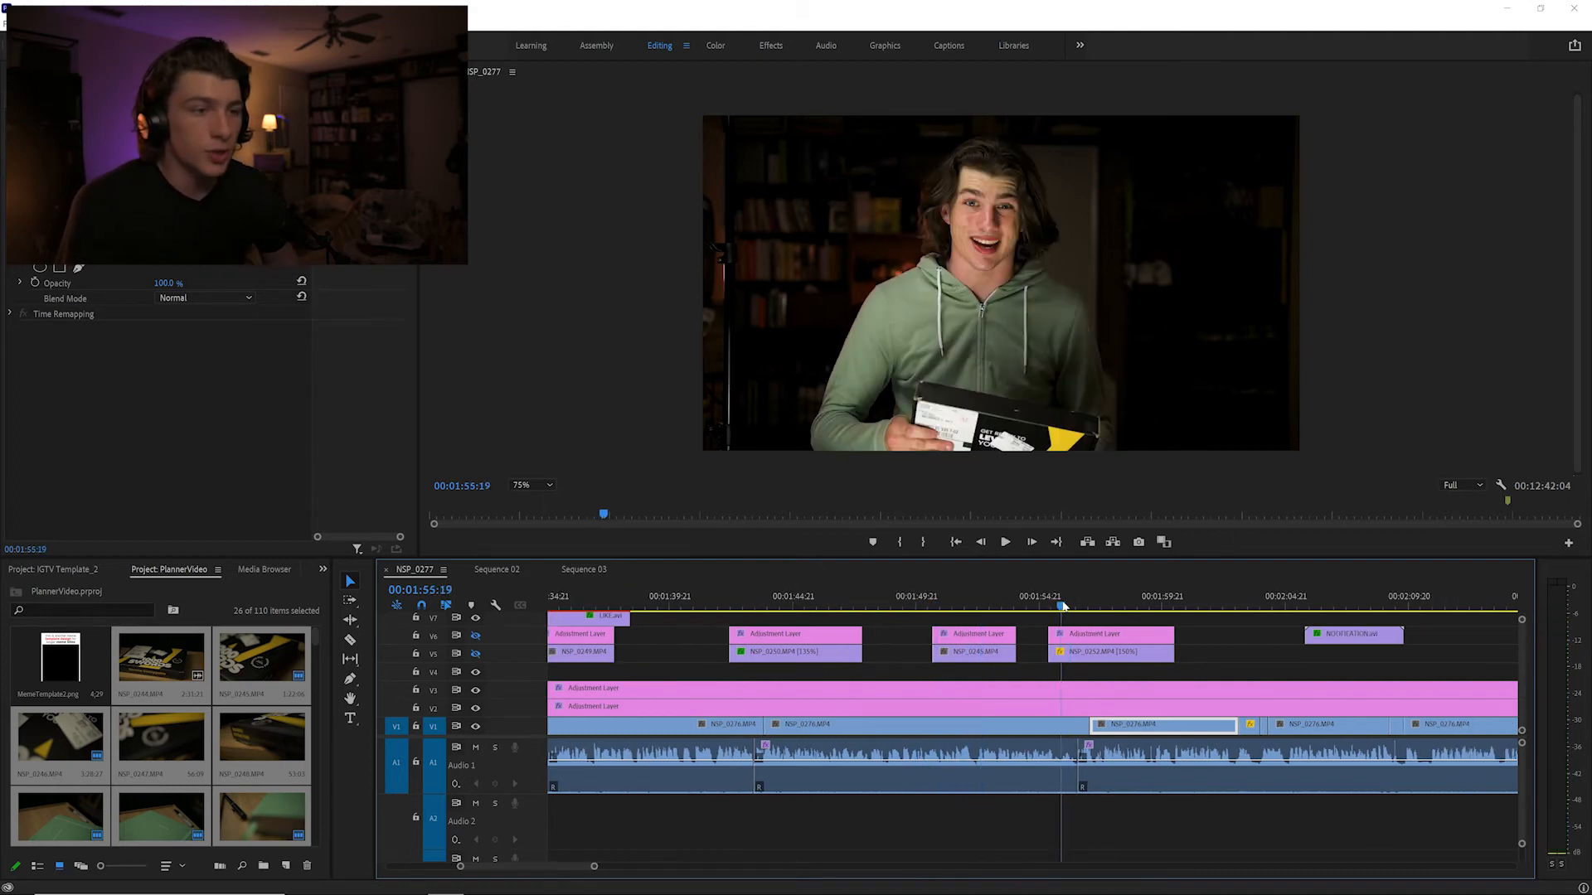
key("space")
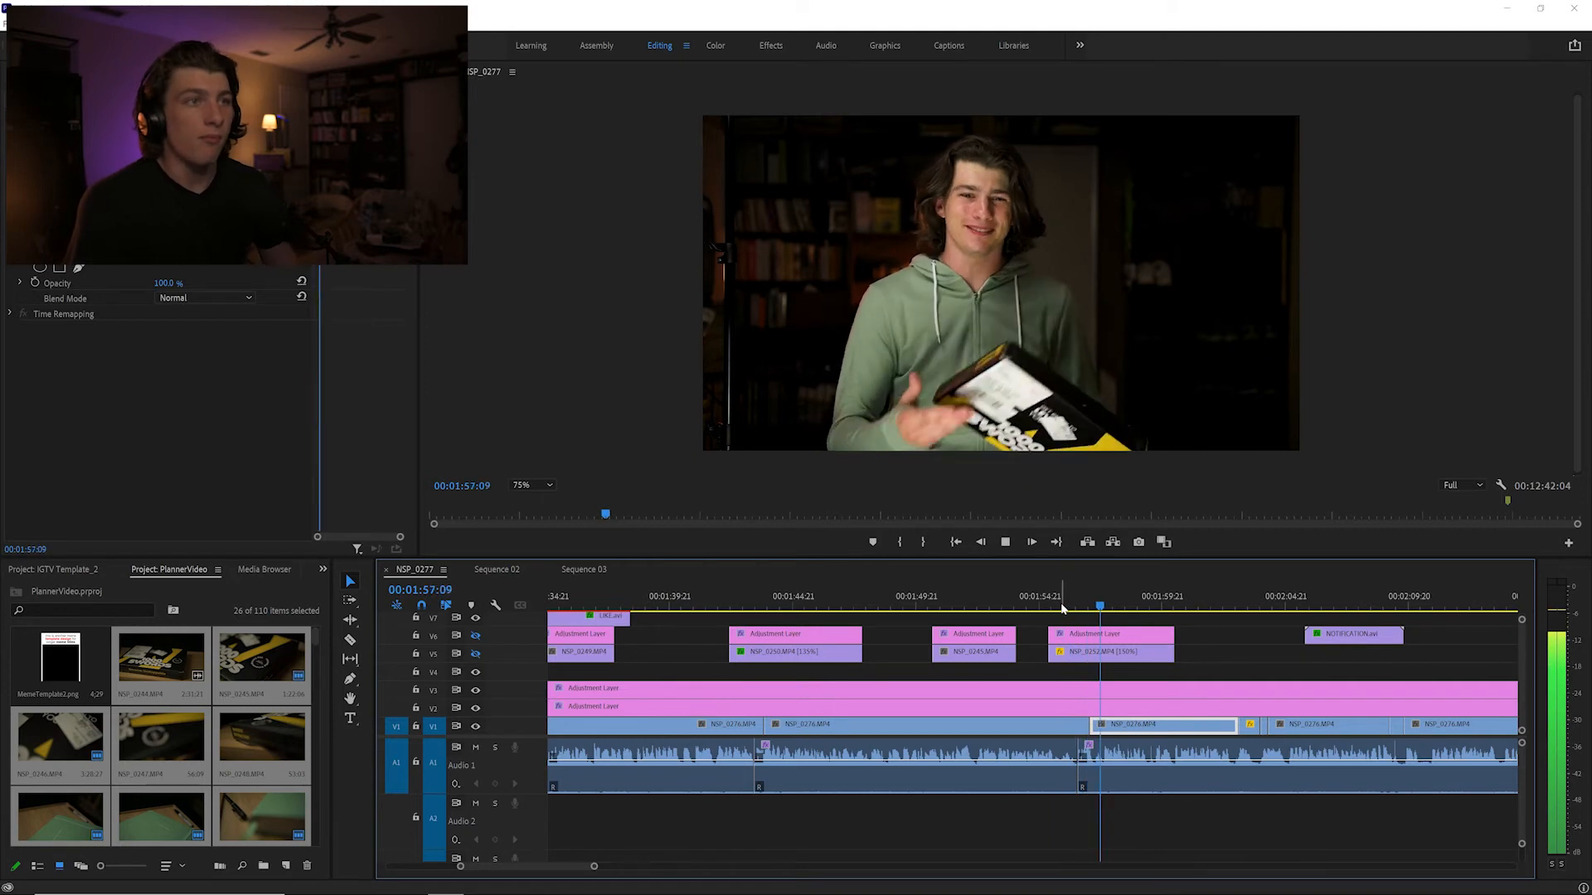
scroll(966, 655, "right", 3)
scroll(966, 655, "right", 2)
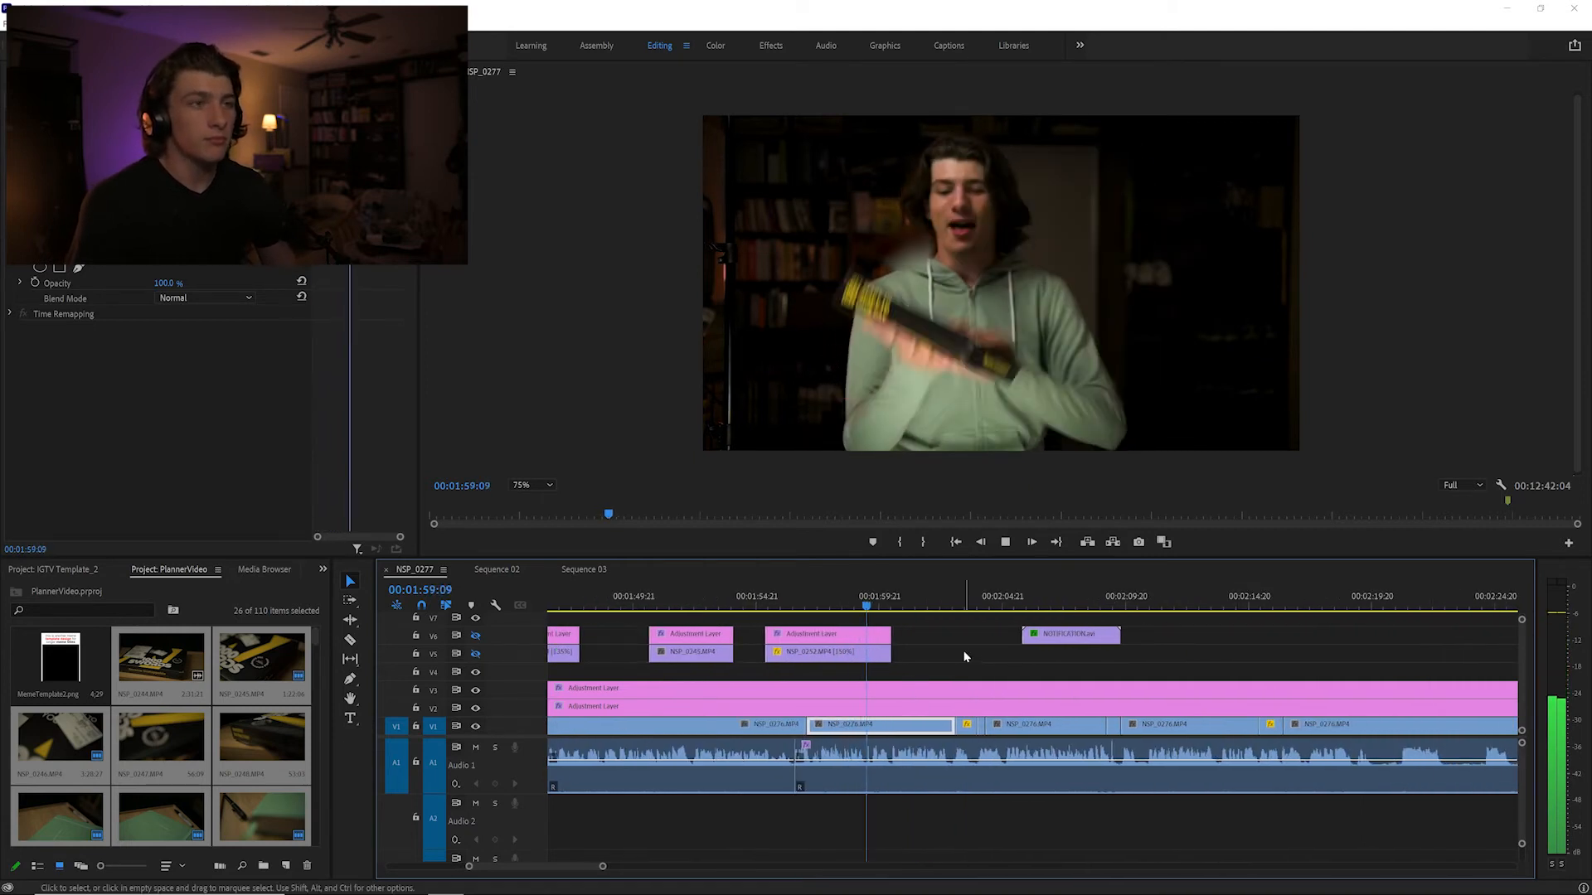
scroll(936, 655, "right", 1)
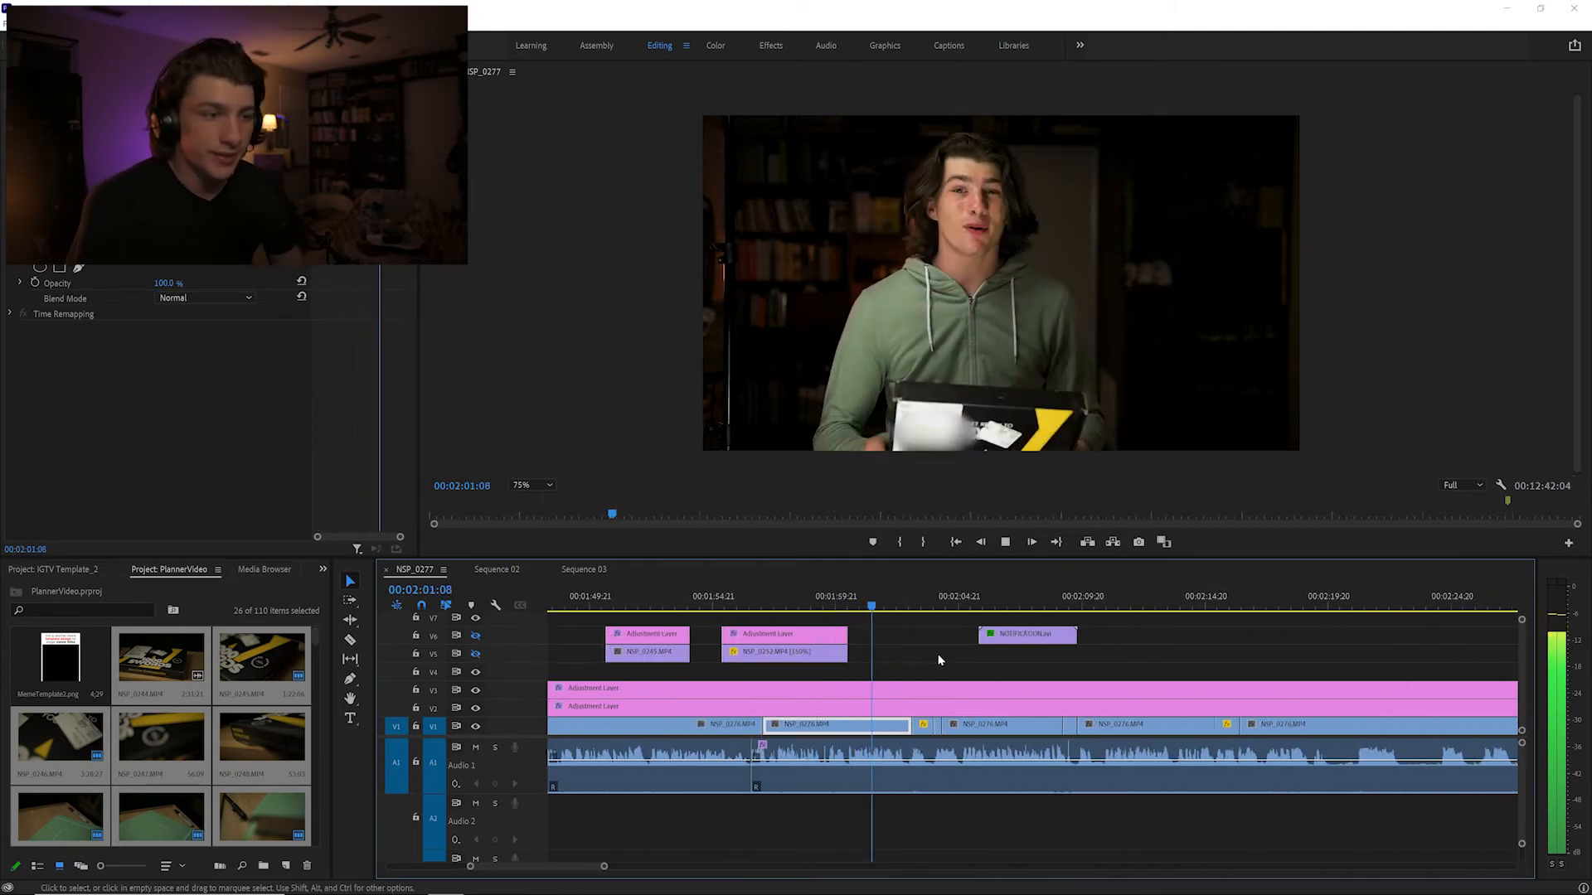
key("space")
Show a wider stretch of the sequence and play the green box section around 3:30 until 3:33:21
scroll(965, 657, "right", 2)
left_click_drag(608, 866, 805, 867)
scroll(663, 748, "right", 3)
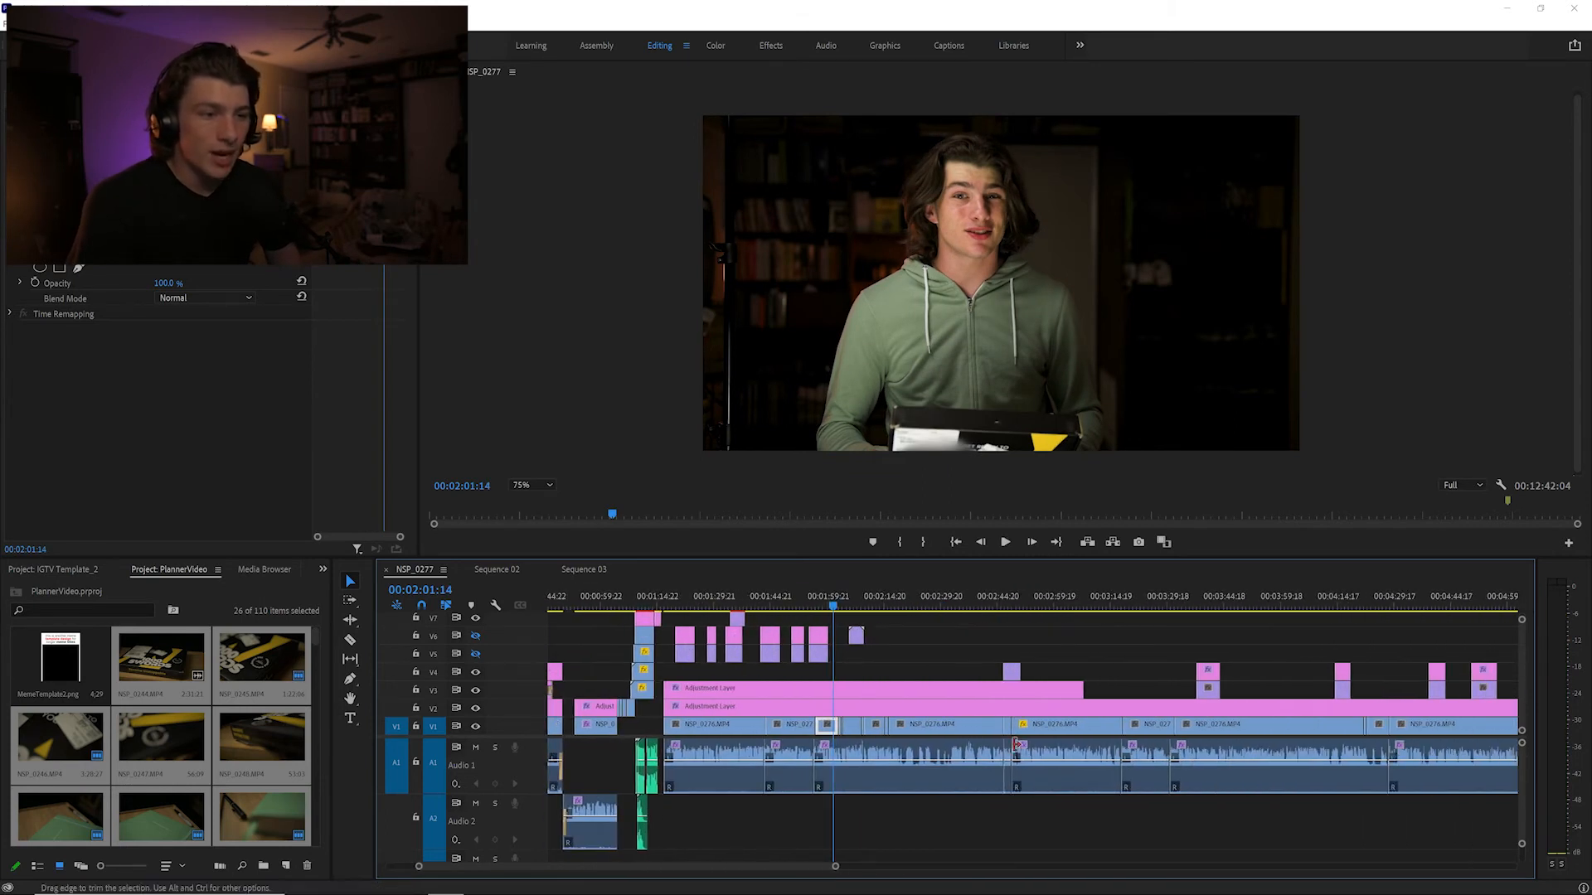
scroll(1144, 593, "right", 1)
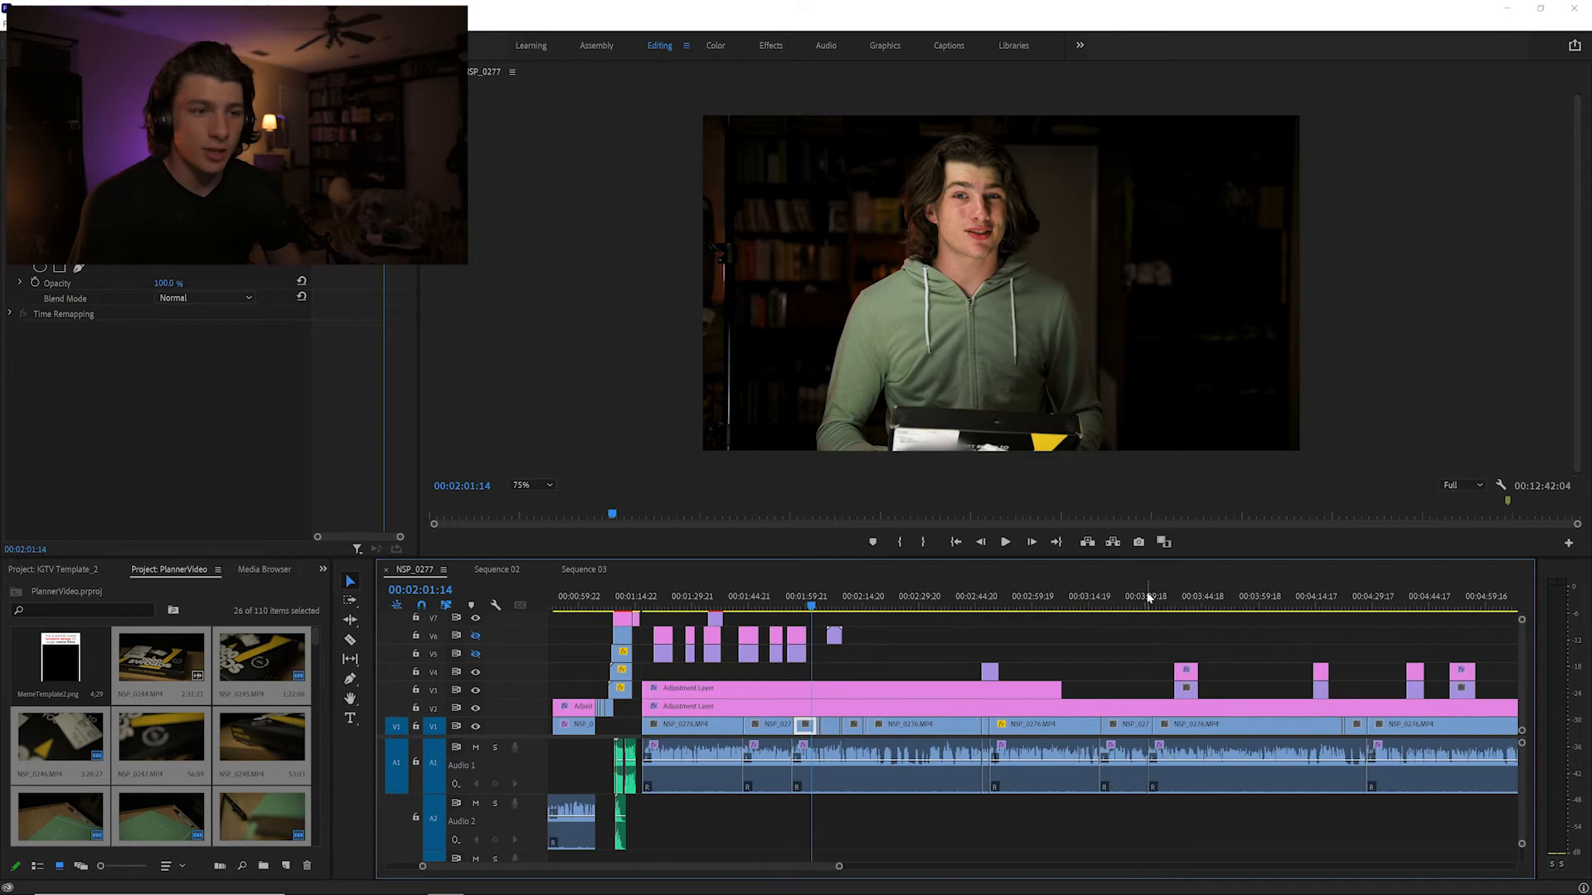
left_click(1144, 603)
key("space")
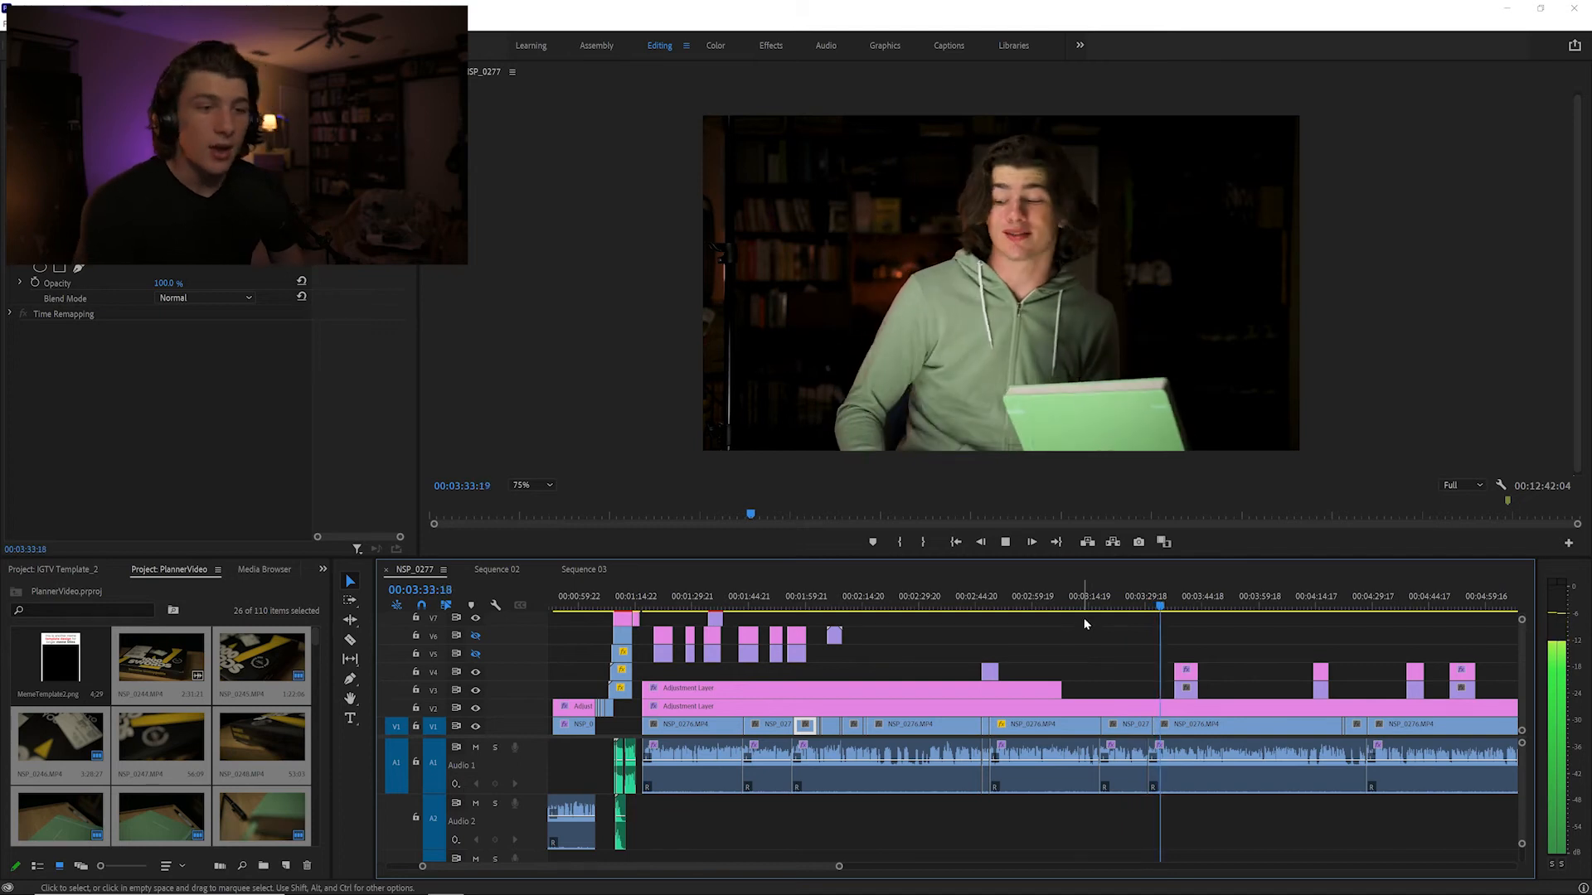
key("space")
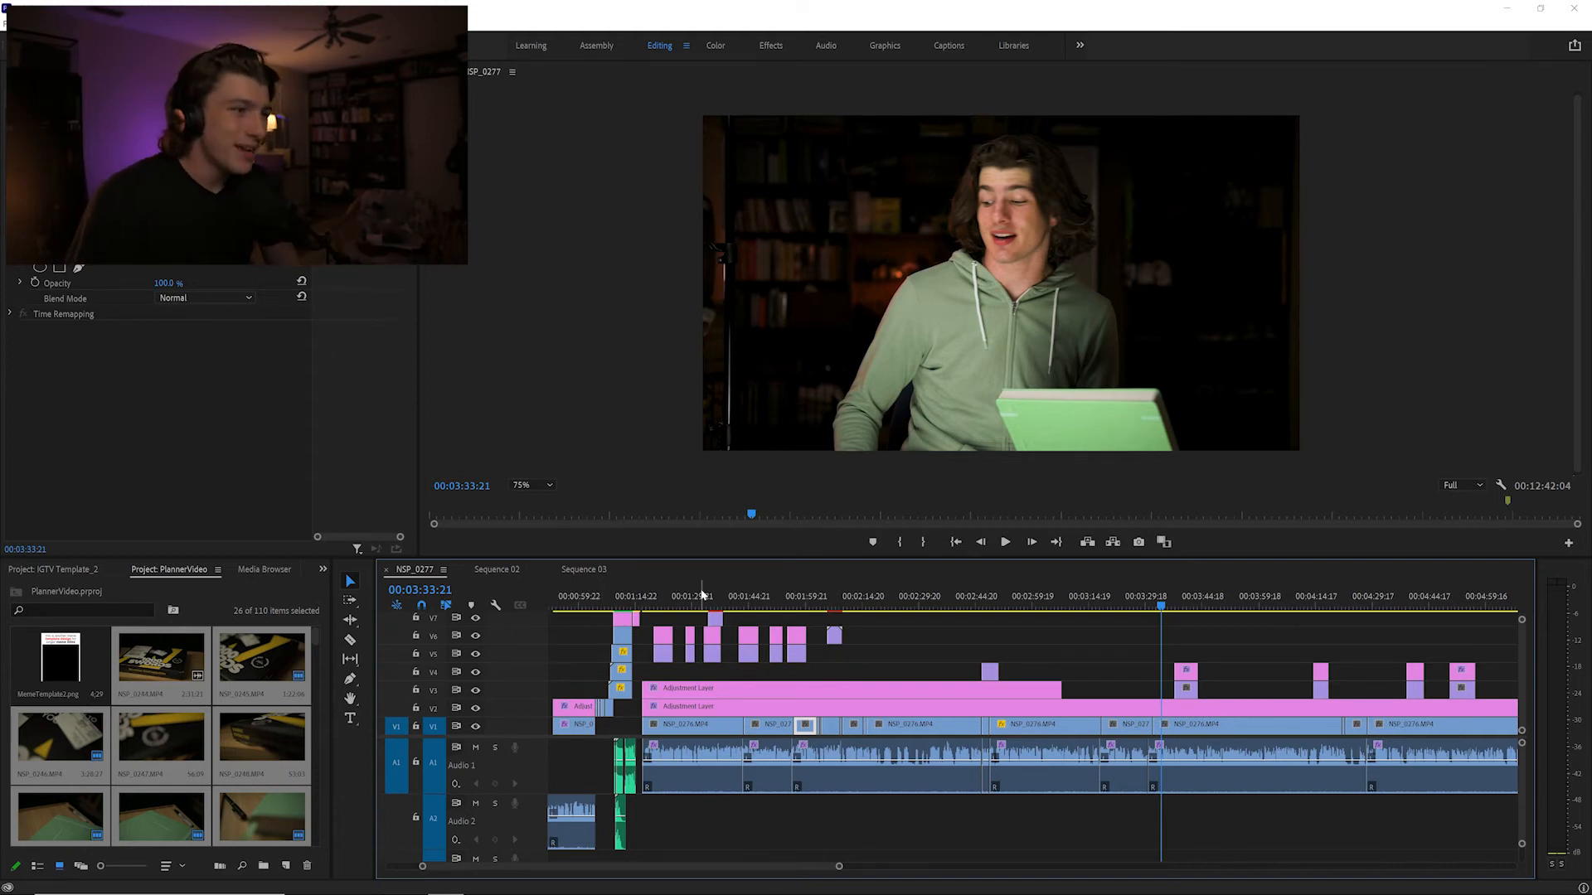
Play the first product B-roll from 1:20:09 to 1:21:04 and compare it with the V6 adjustment layers on and off
left_click_drag(663, 611, 659, 609)
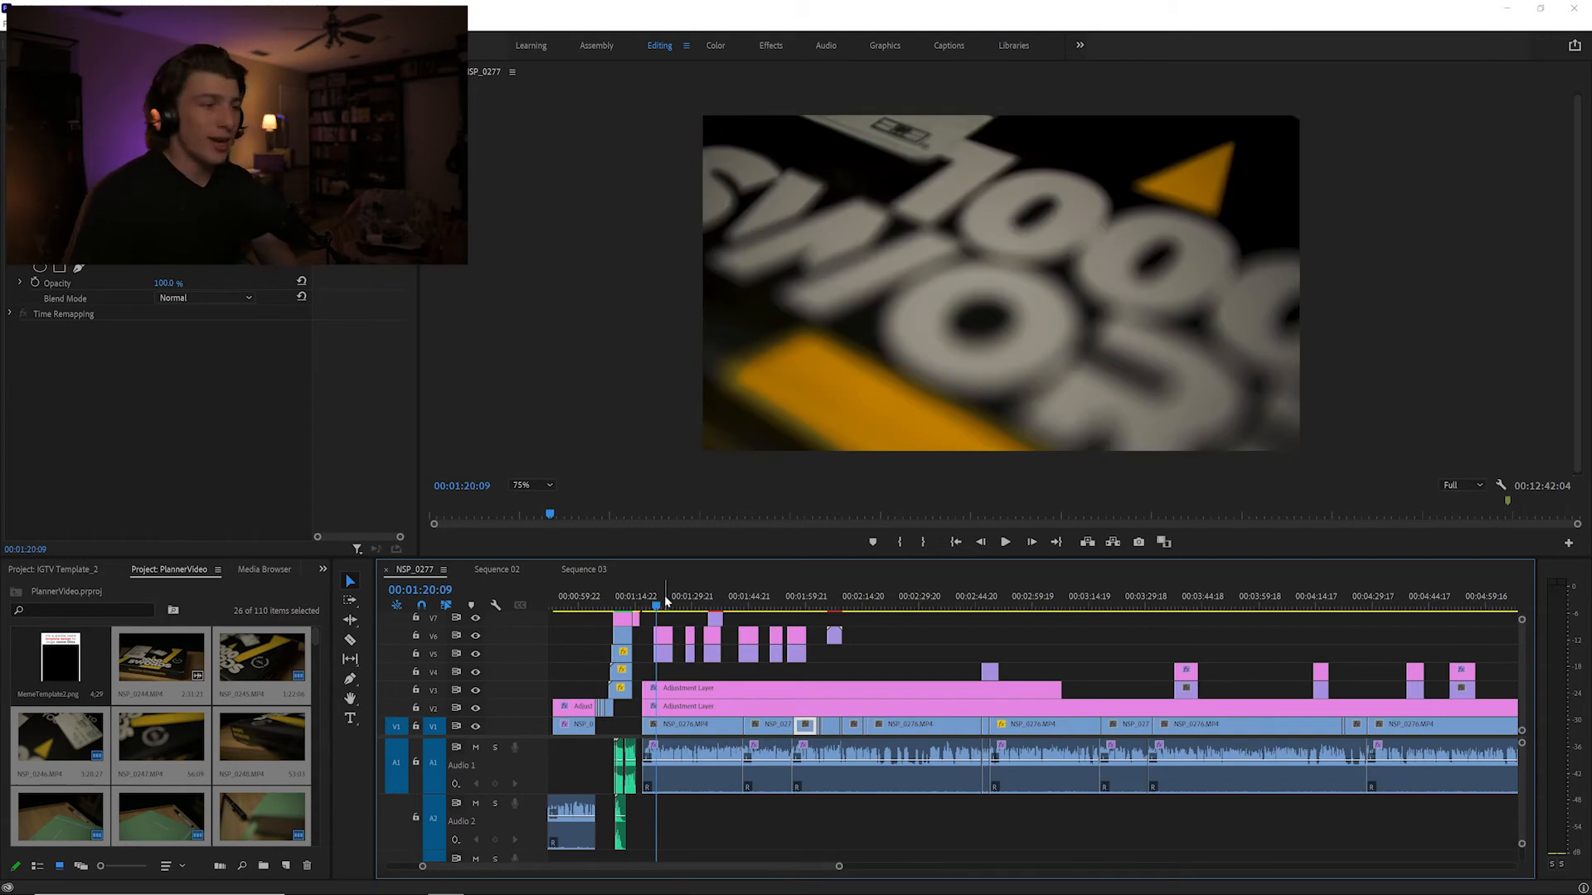
key("space")
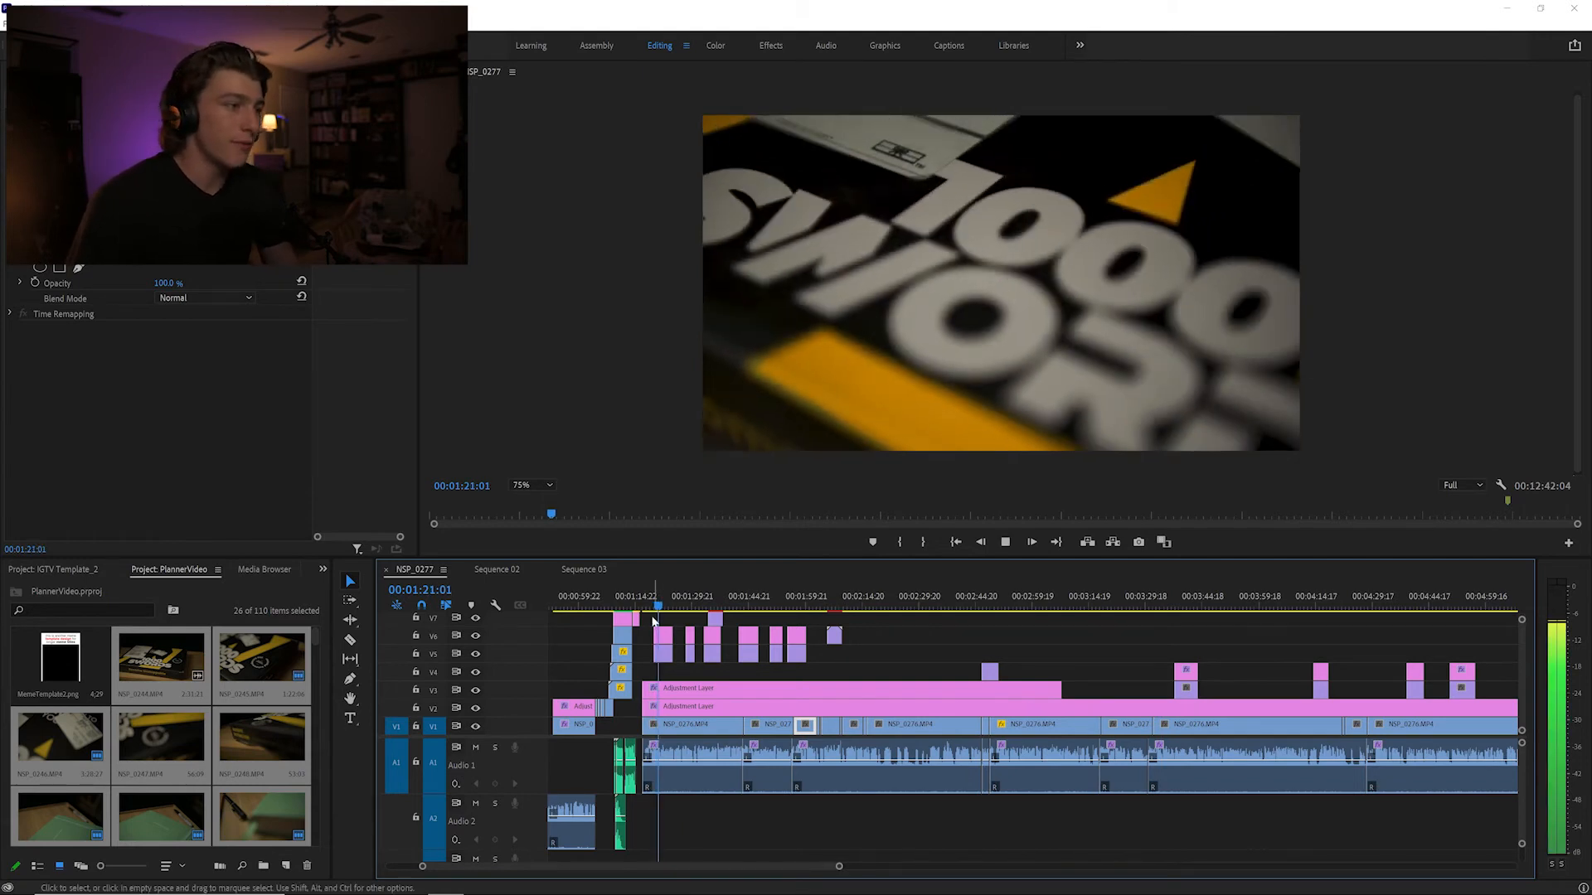
key("space")
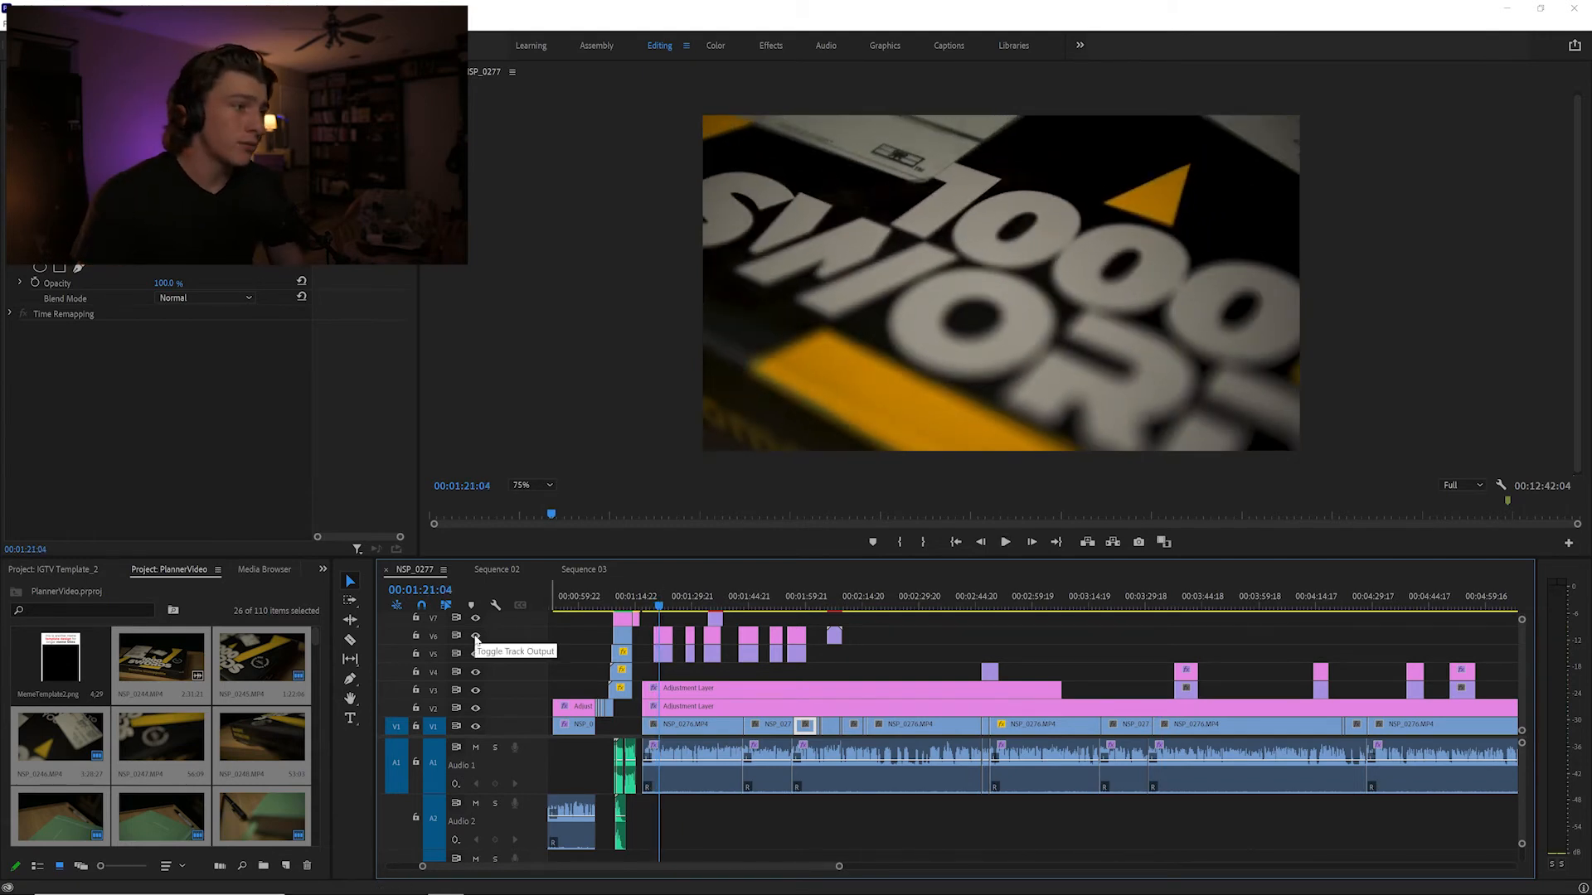
left_click(475, 637)
left_click(475, 637)
left_click(475, 637)
left_click(475, 637)
left_click(475, 636)
Play the product B-roll from 1:21:04 with V6 hidden, turning the V6 track output back on during playback
key("b")
key("v")
key("space")
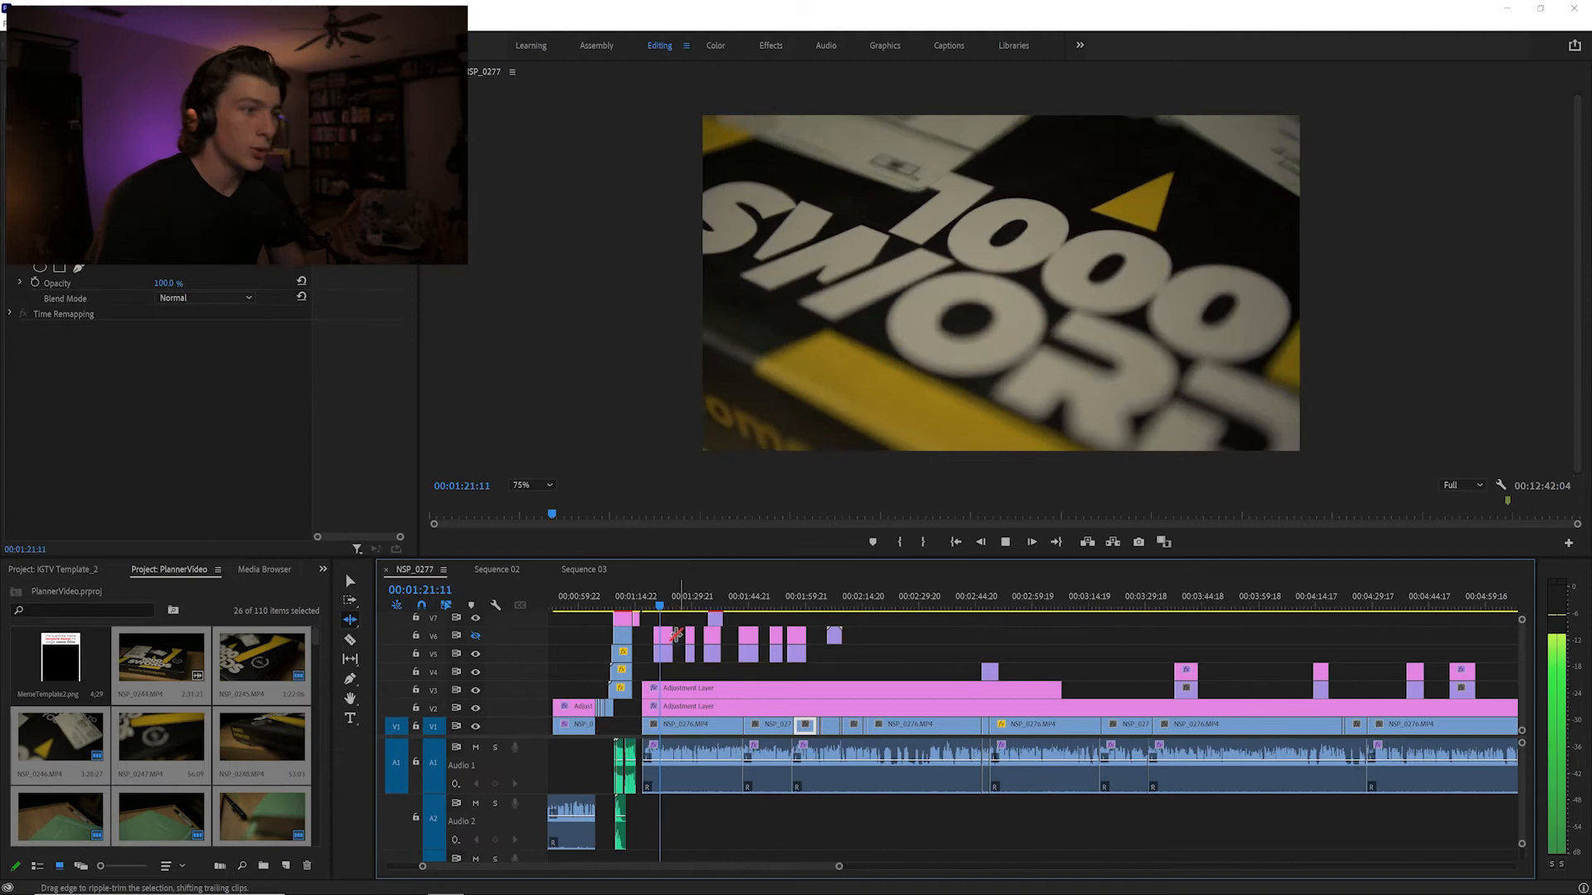
left_click(475, 636)
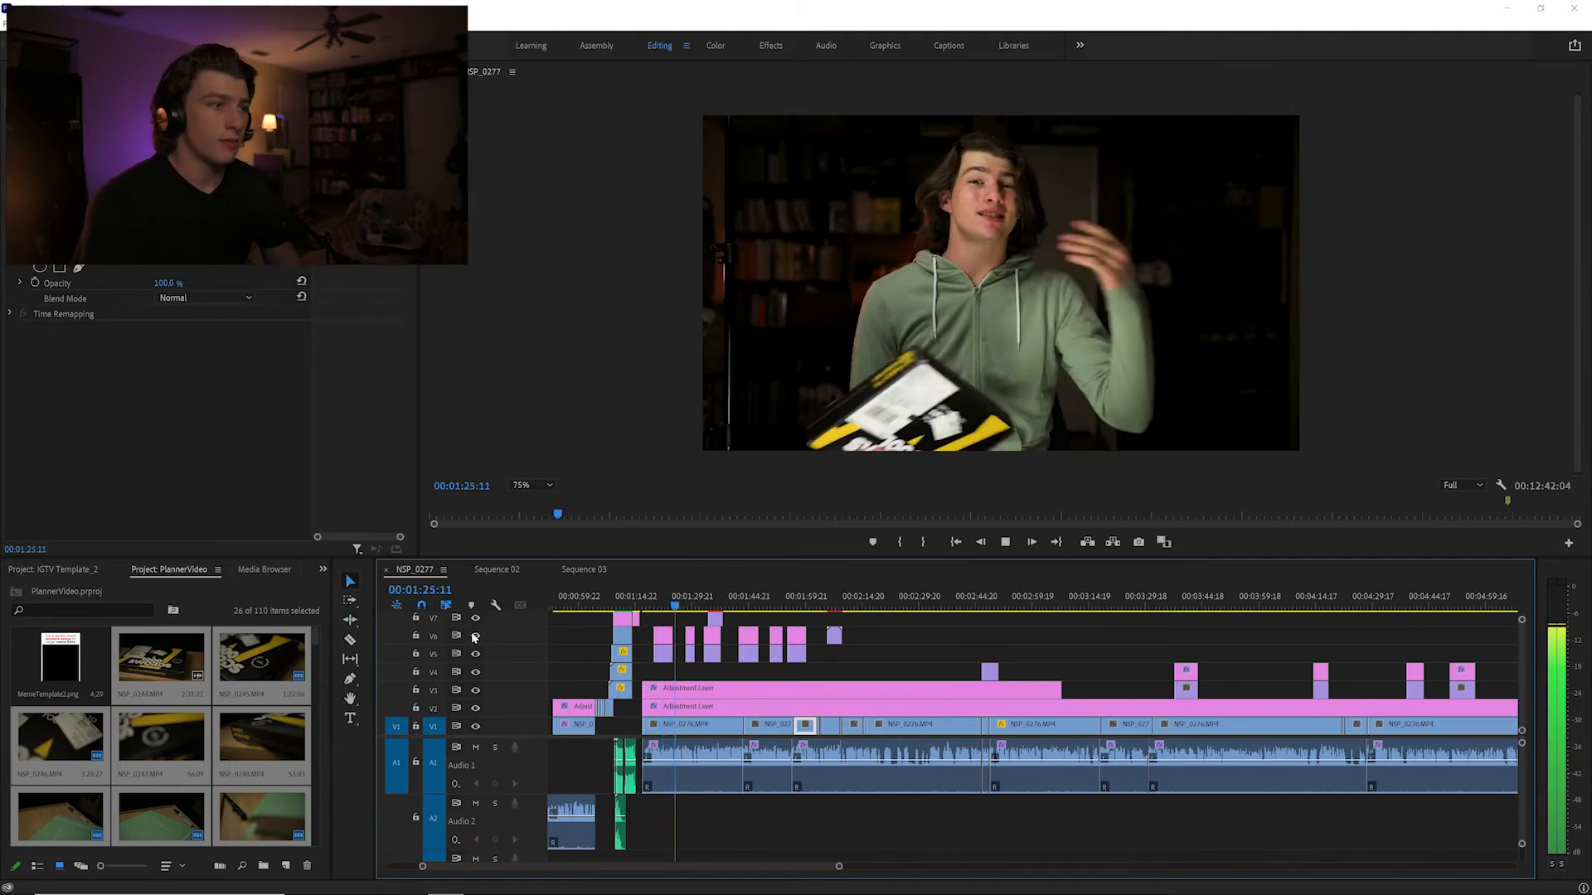
Replay the product B-roll from 1:21:17 until 1:25:20 in the talking-head footage, toggling the V6 track output to compare the grade
key("space")
left_click(663, 605)
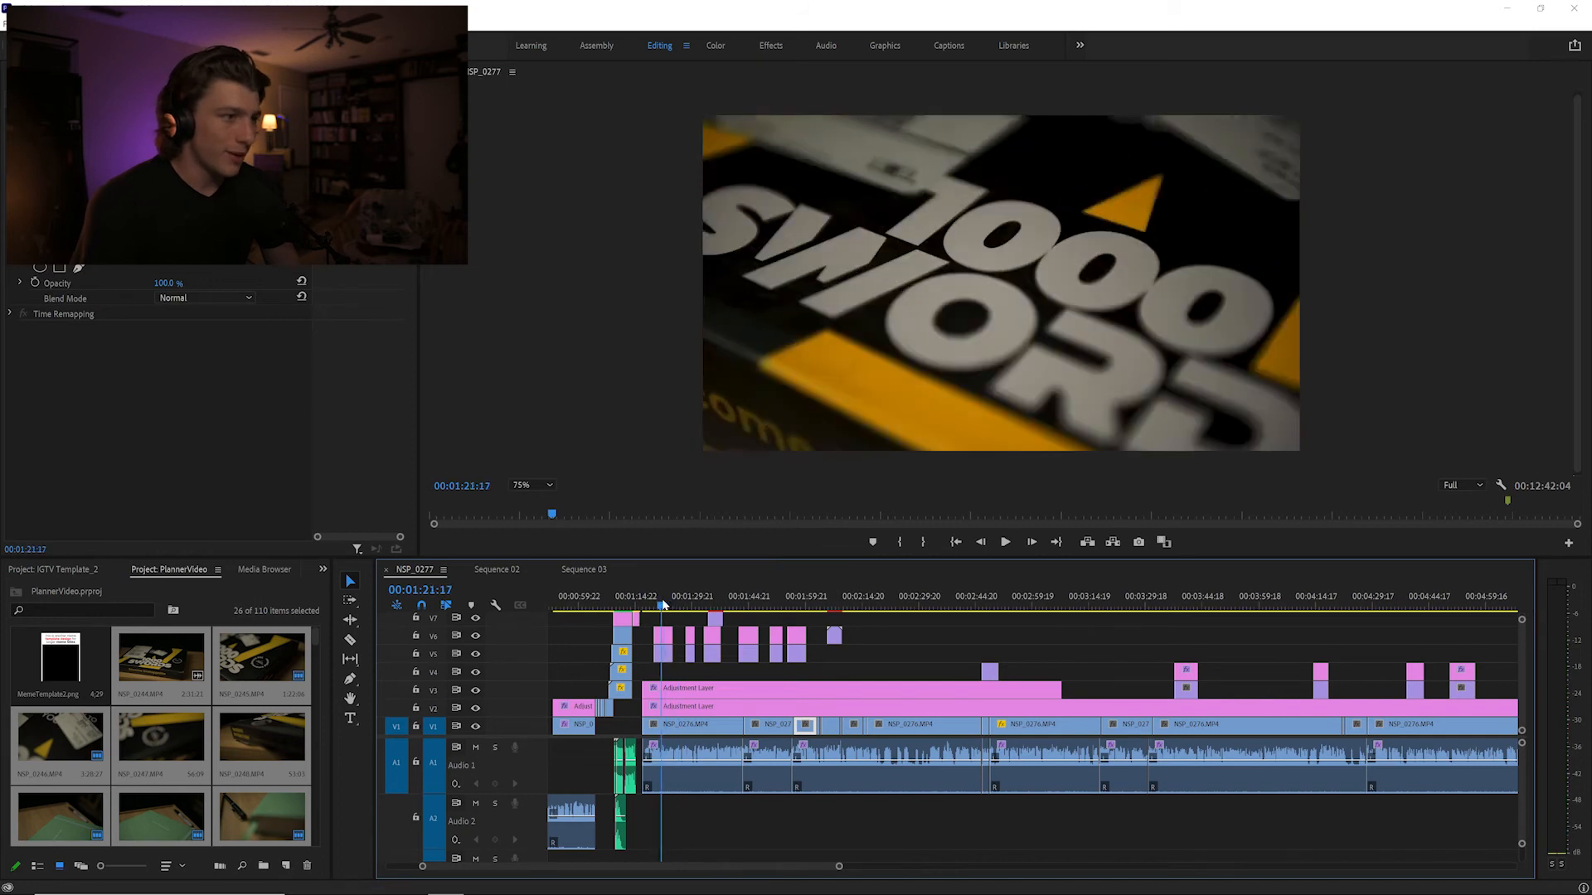
left_click(476, 637)
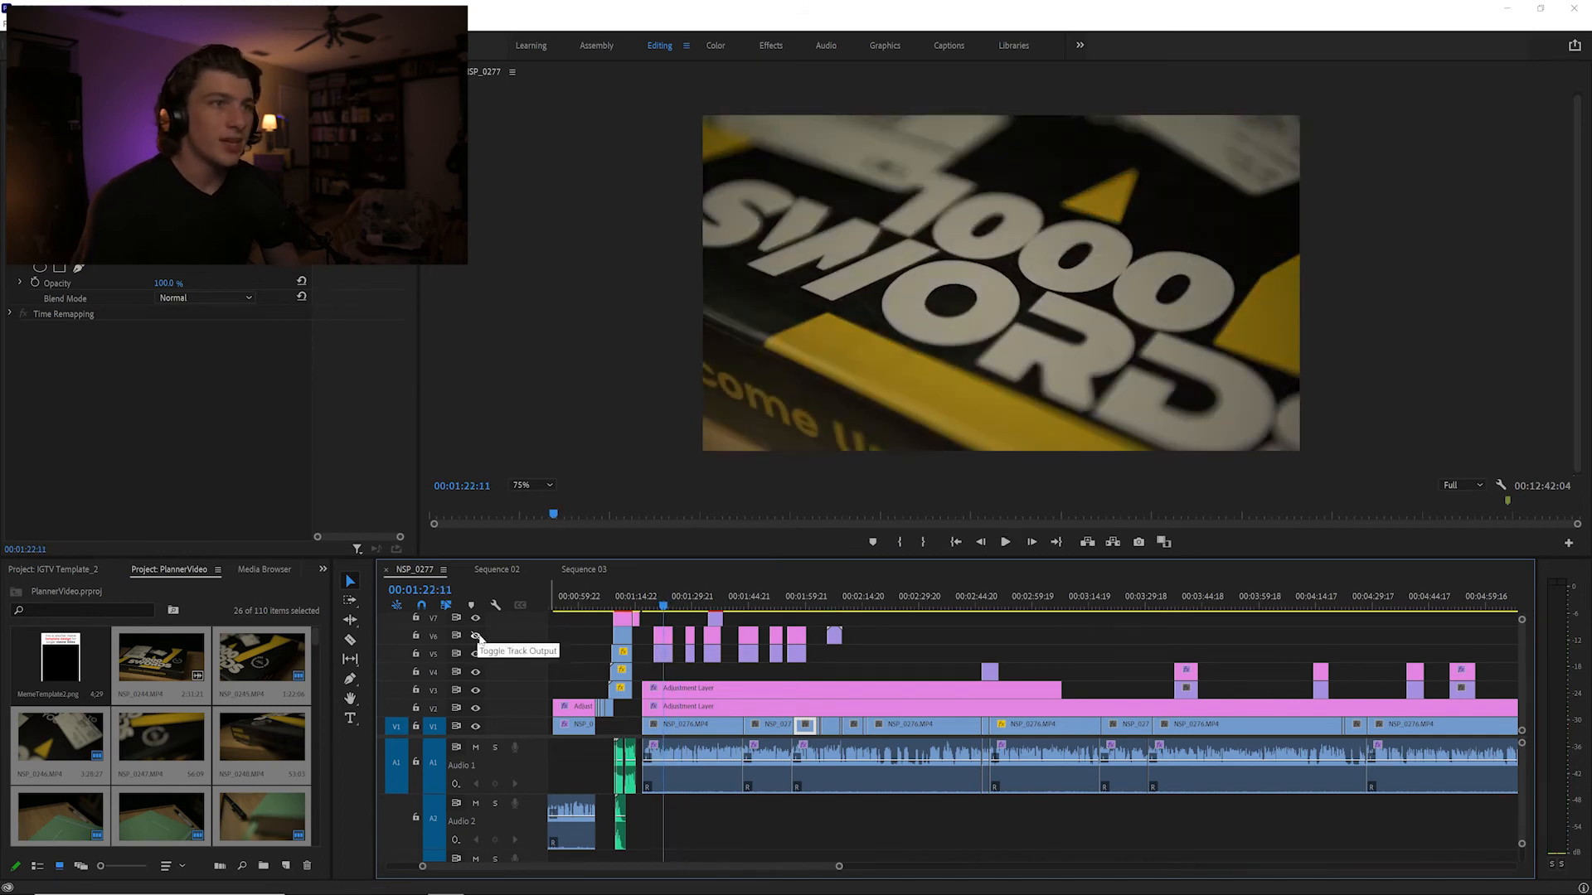
key("space")
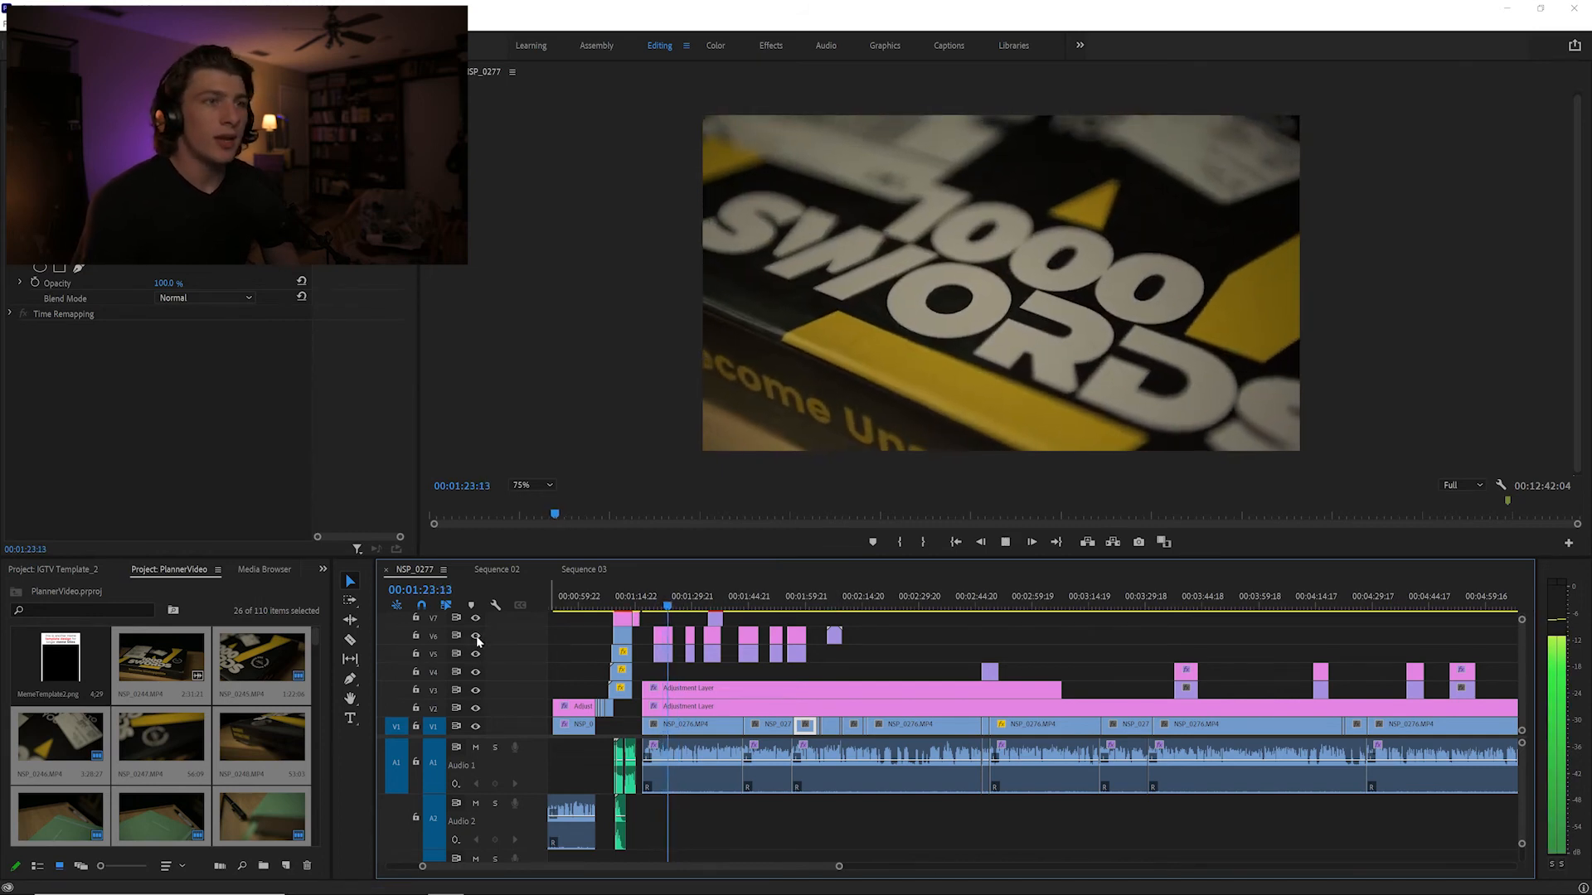
key("space")
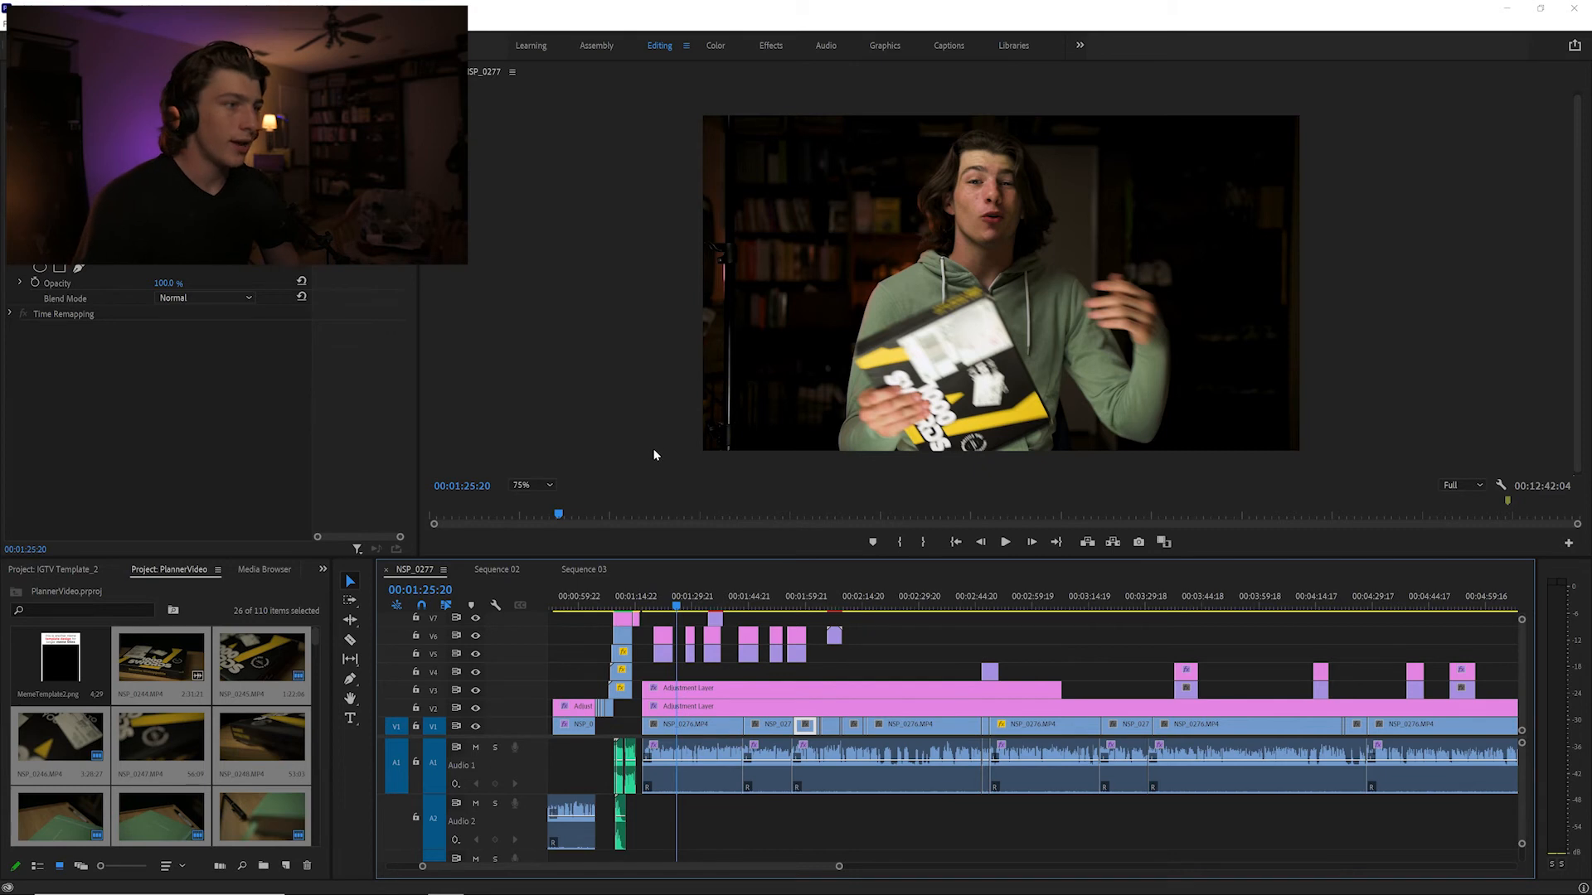
Enlarge the program preview area and set its zoom level to 100%
left_click_drag(674, 558, 674, 656)
left_click(531, 585)
left_click(533, 682)
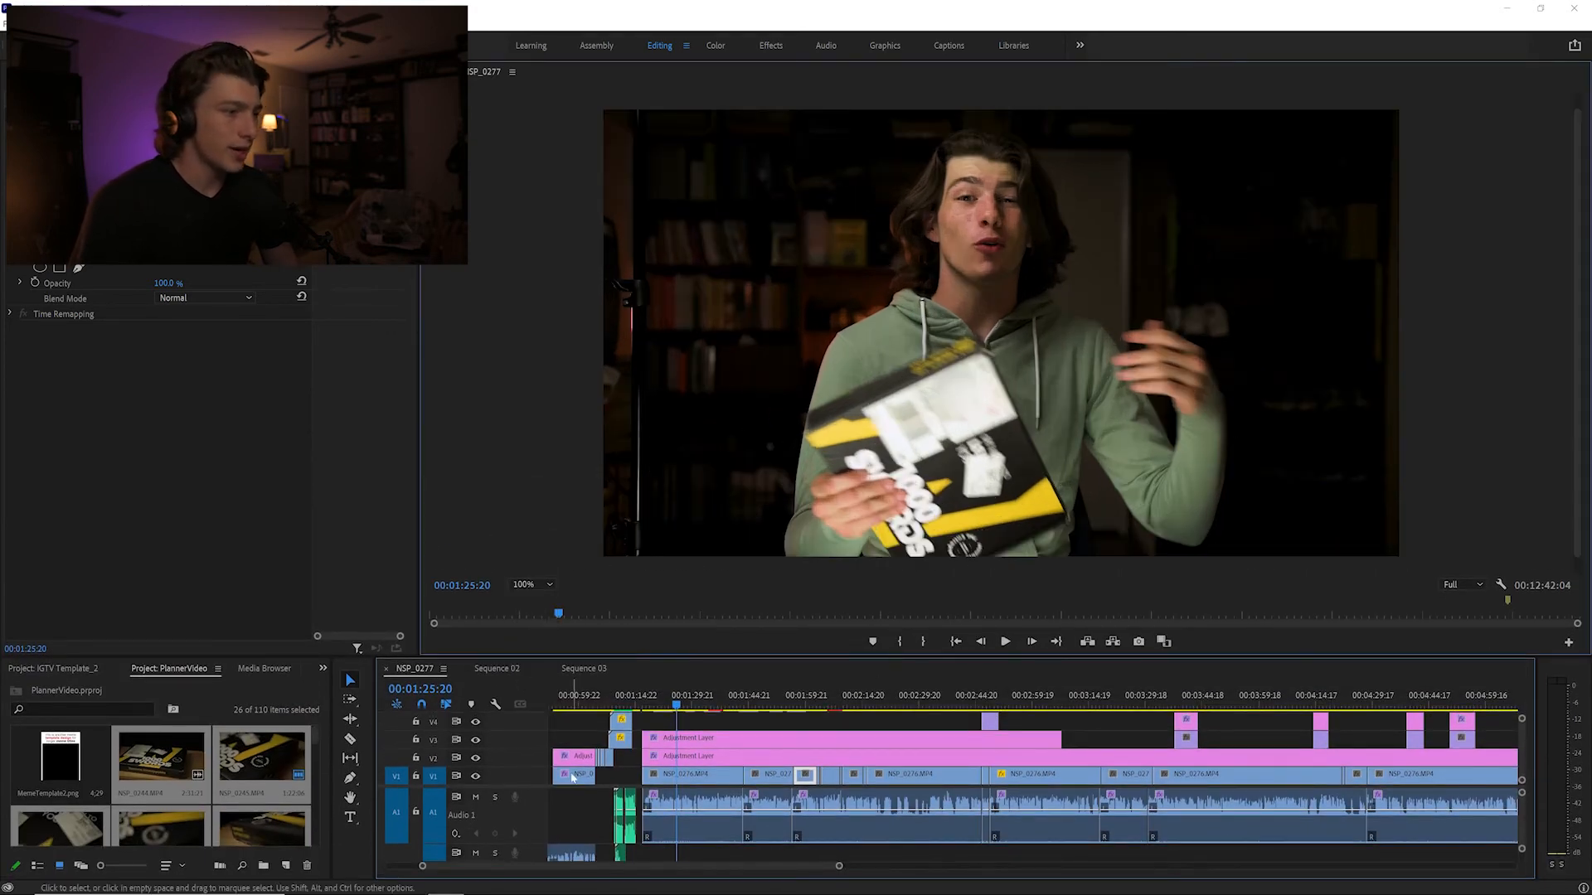
Compare the talking-head footage with the V2 adjustment layer off and on, playing from 1:25:20 to 1:28:14
left_click(475, 758)
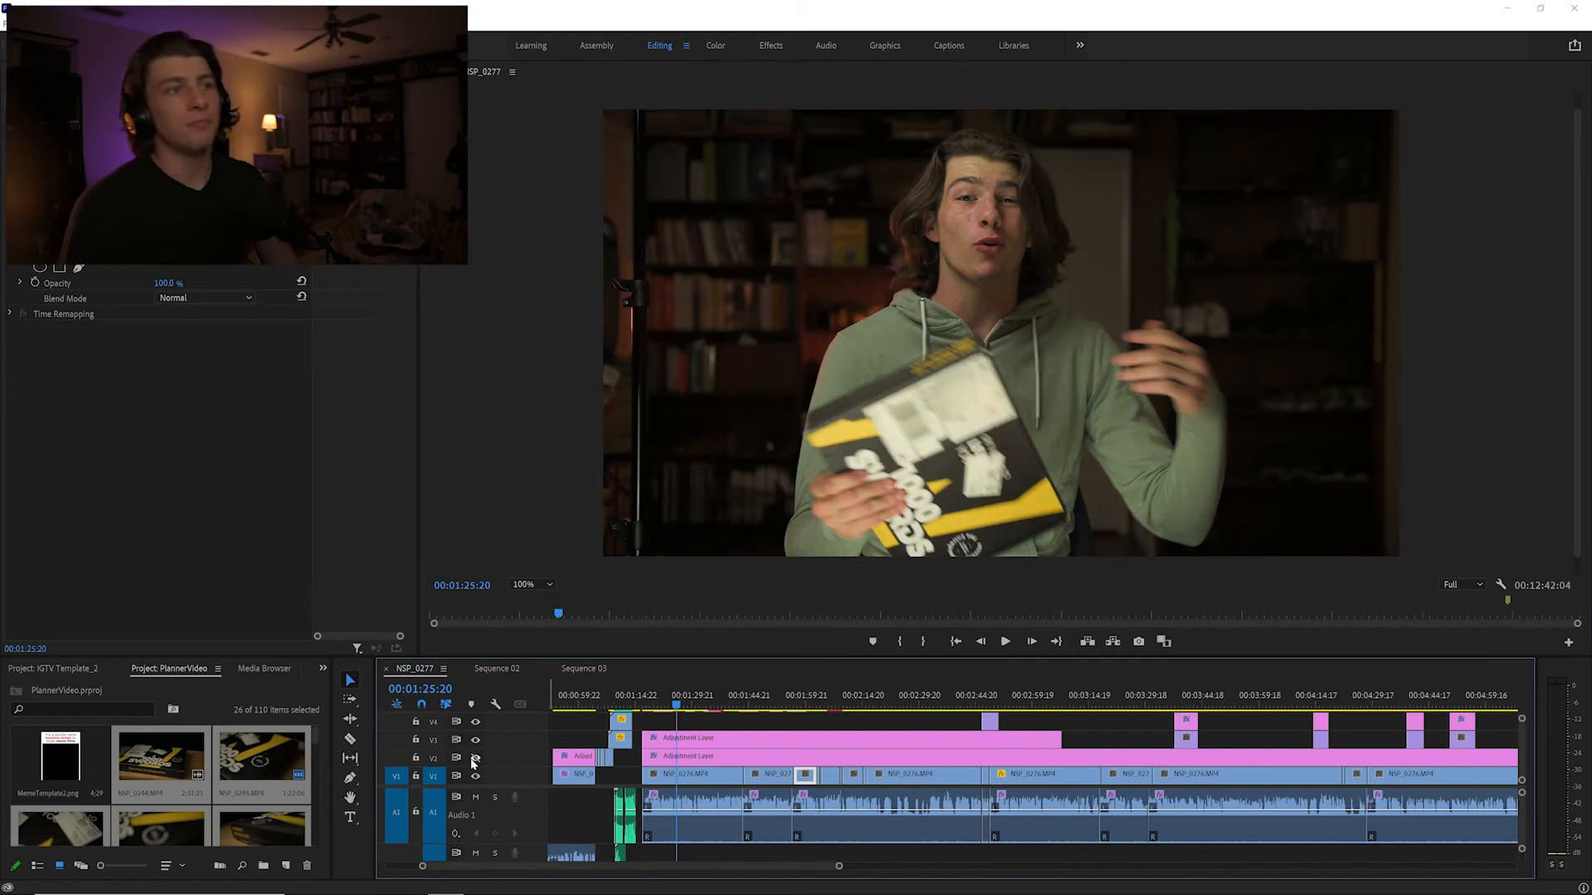
key("space")
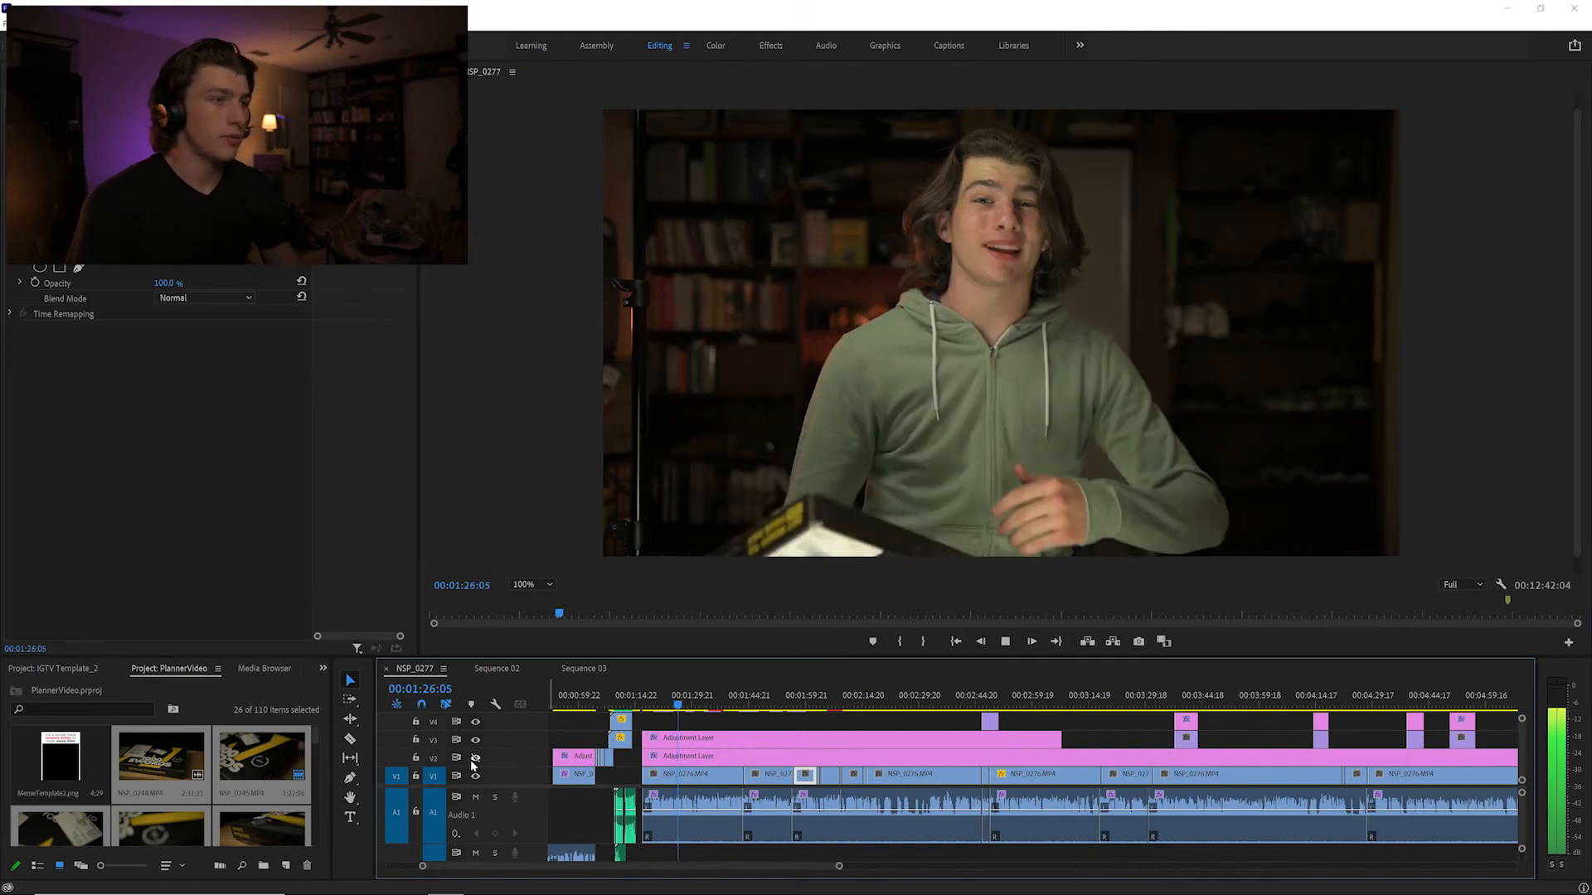
left_click(475, 758)
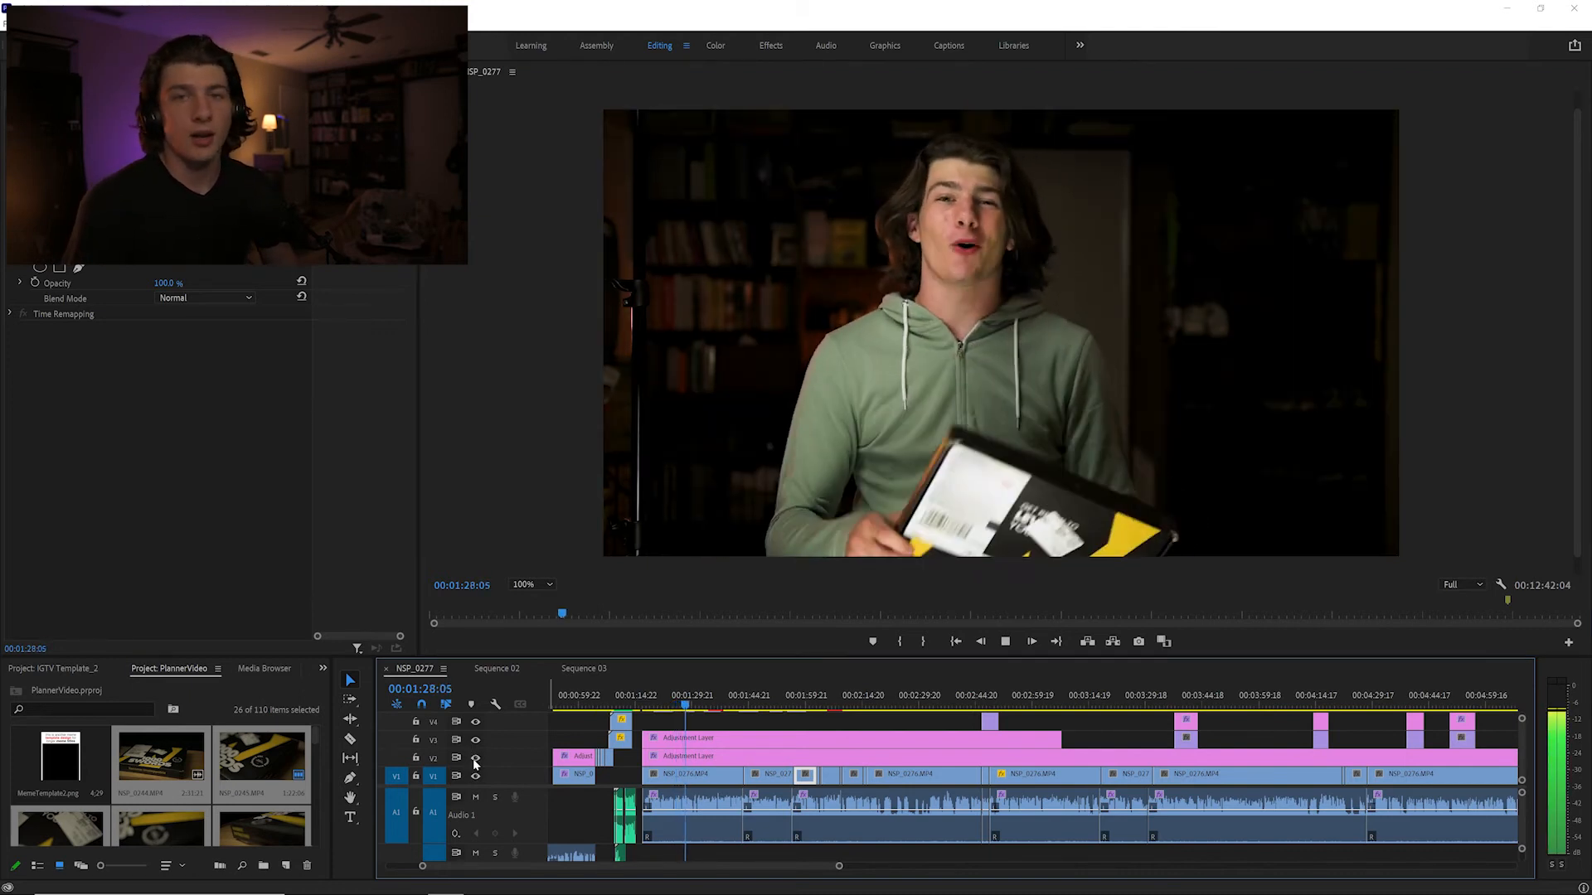
key("space")
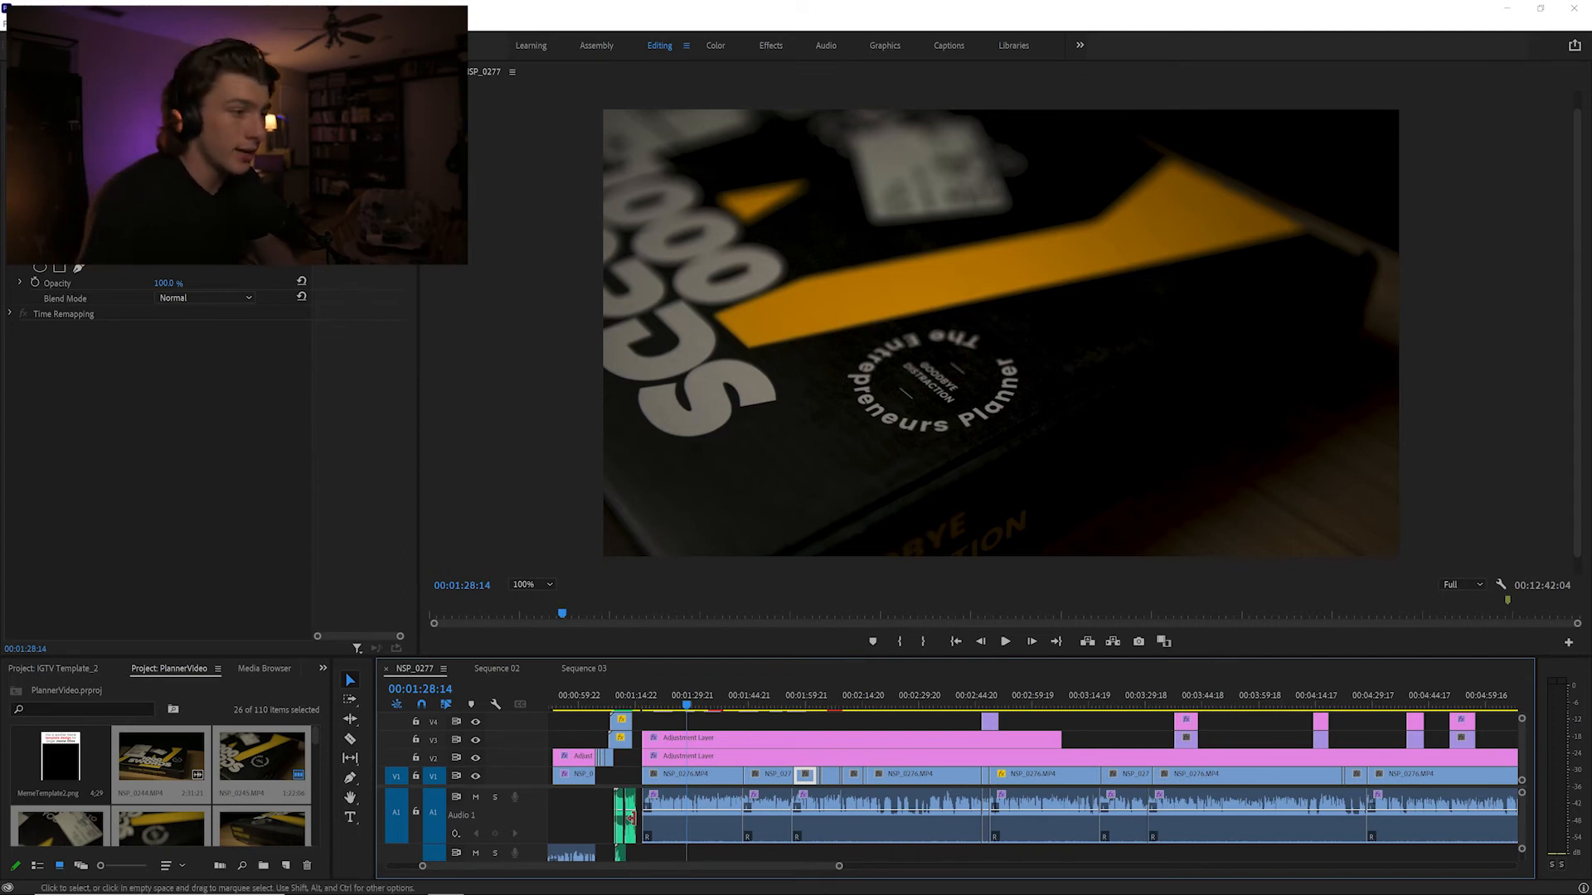
Play the product B-roll from 1:33:14 with the upper video tracks in view and bring the start of the sequence into the timeline
left_click(706, 703)
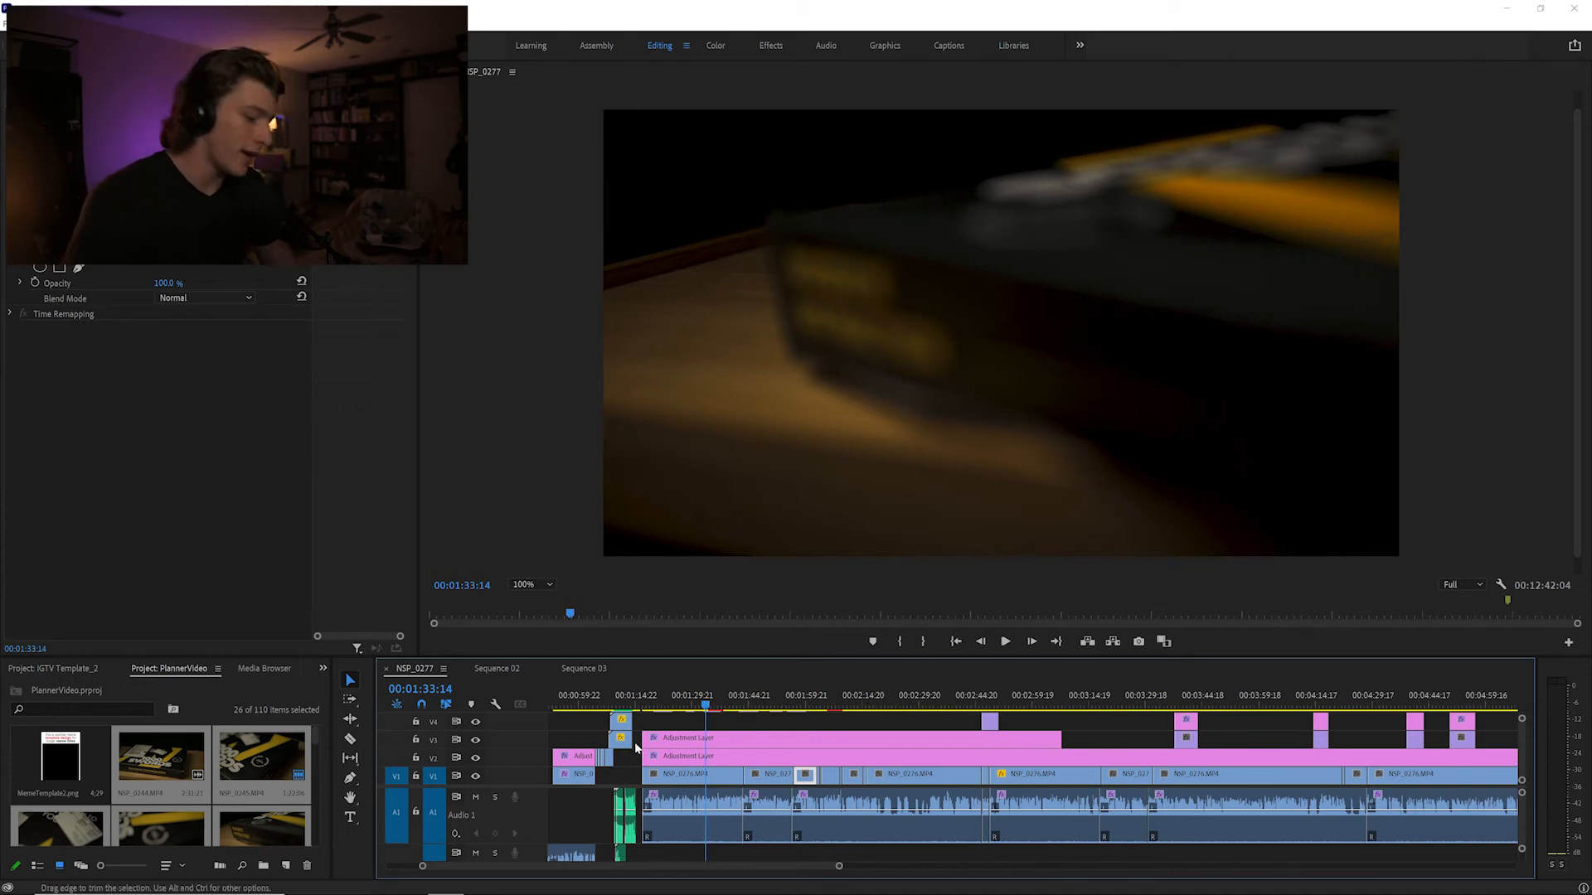
scroll(654, 758, "up", 4)
scroll(647, 771, "down", 1)
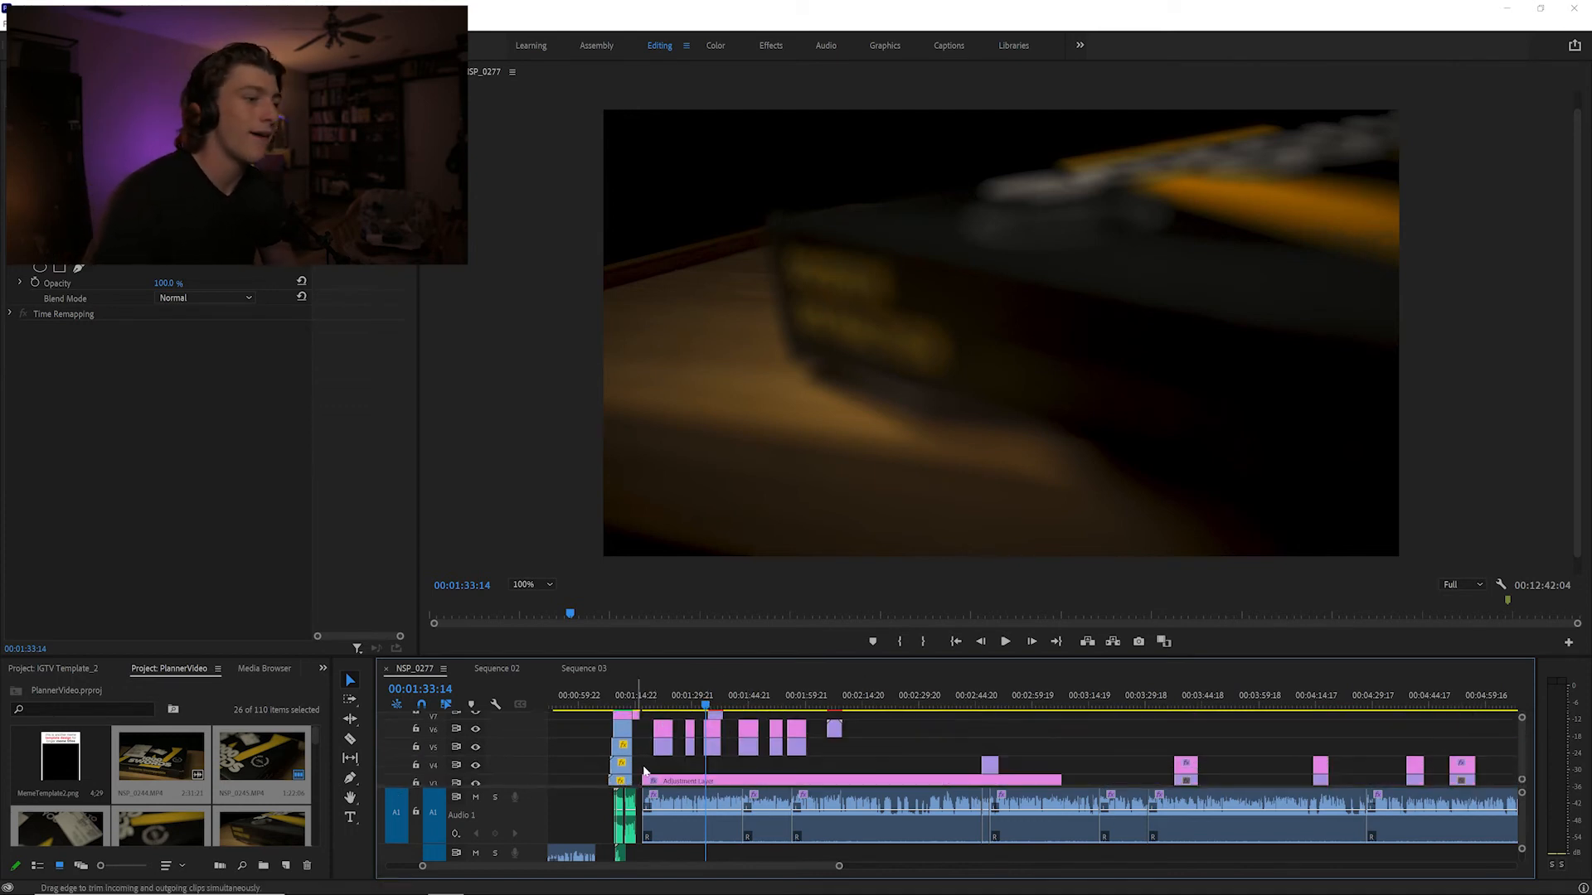
scroll(643, 781, "right", 2)
key("space")
scroll(721, 719, "left", 5)
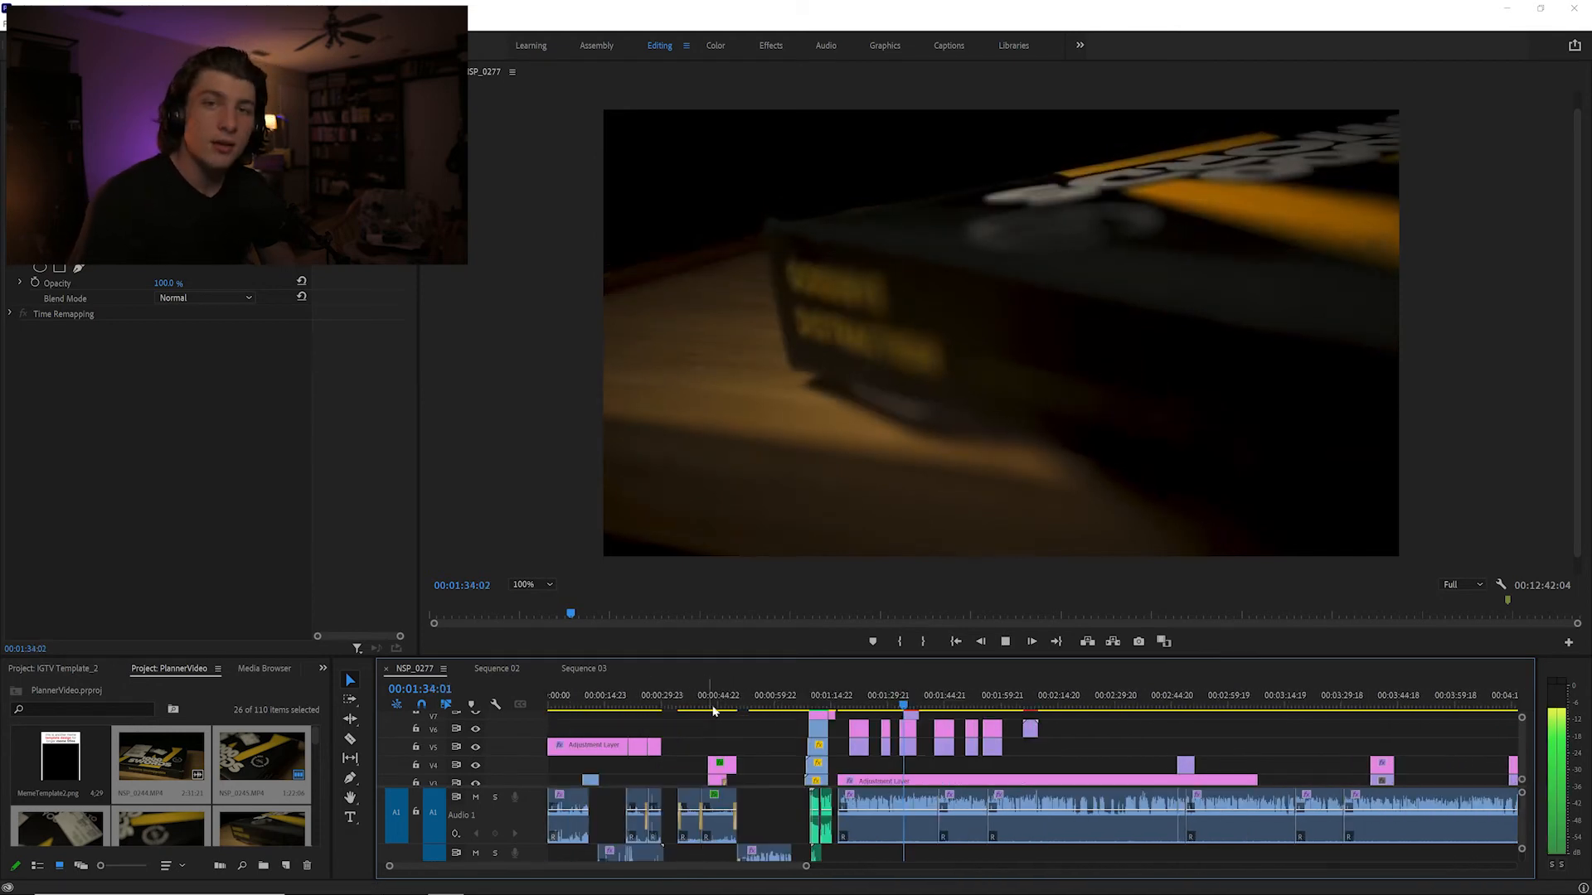